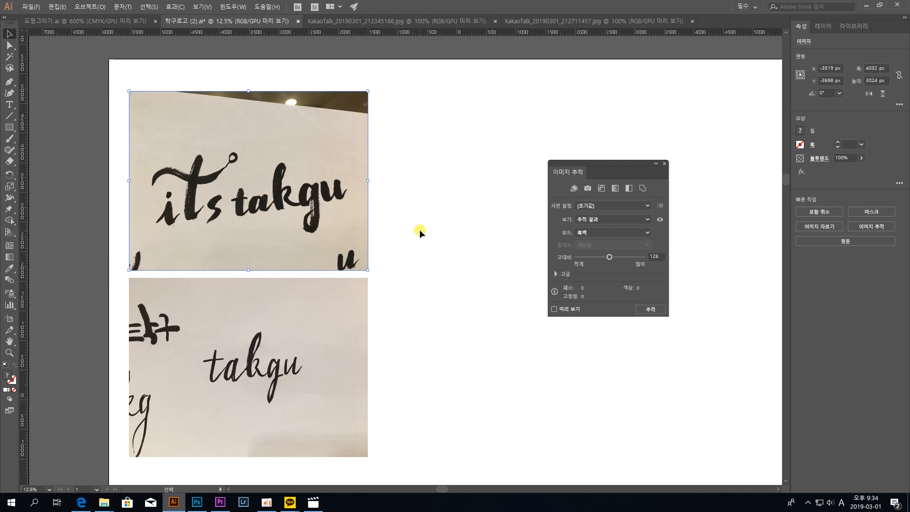
Trace the upper "its takgu" photo with Image Trace using the 3-color preset (3 색상) and expand the result
left_click(235, 7)
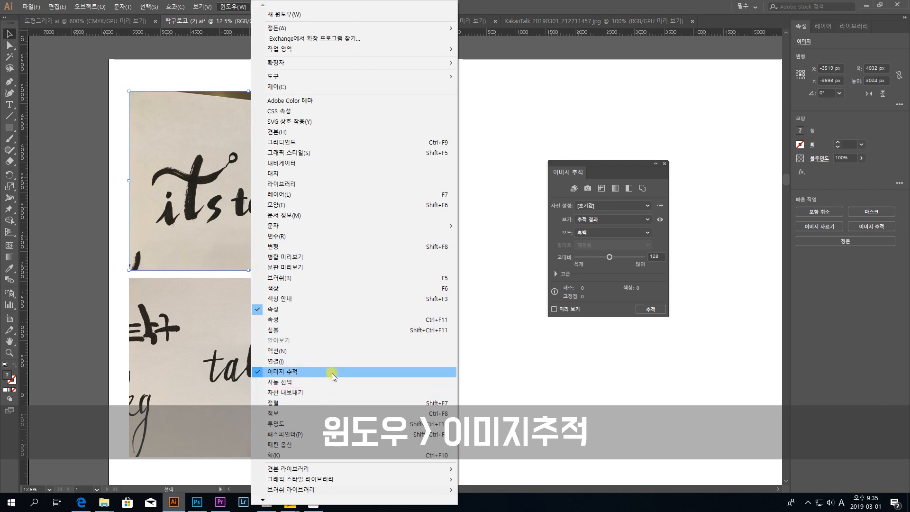
left_click(610, 165)
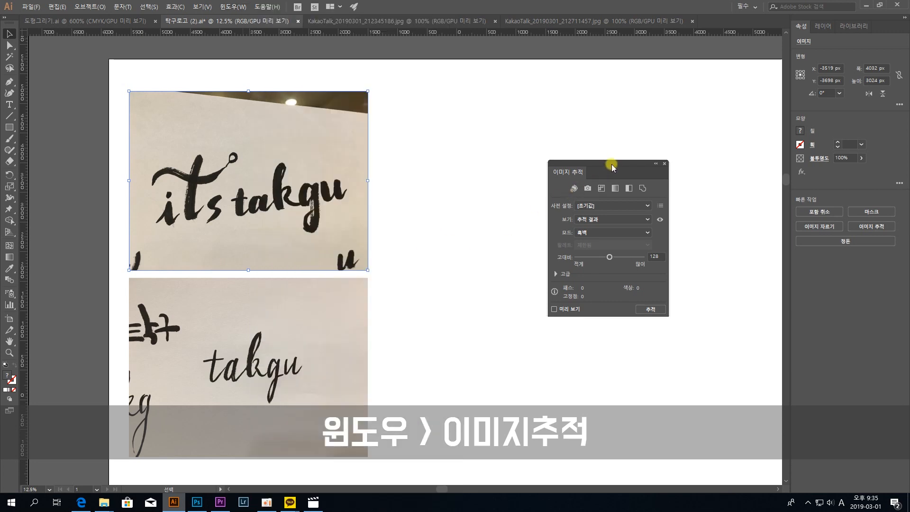
left_click_drag(611, 164, 525, 170)
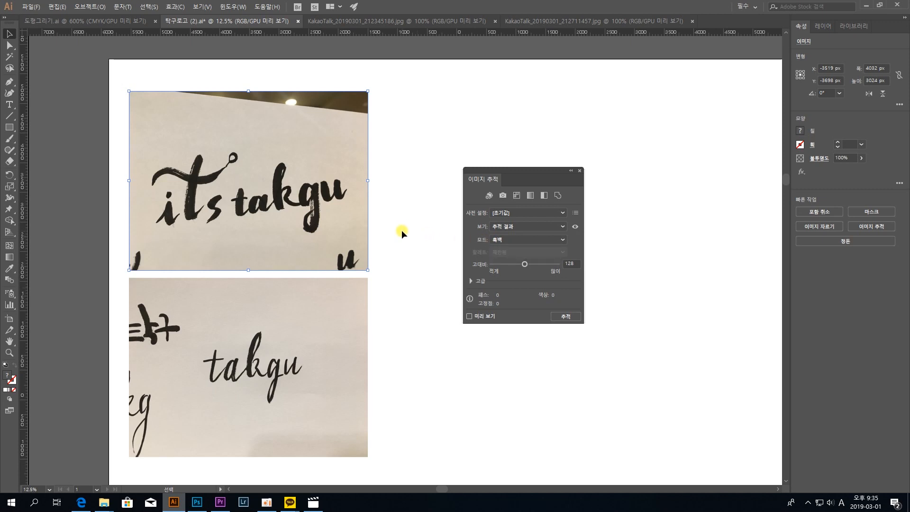
left_click(505, 213)
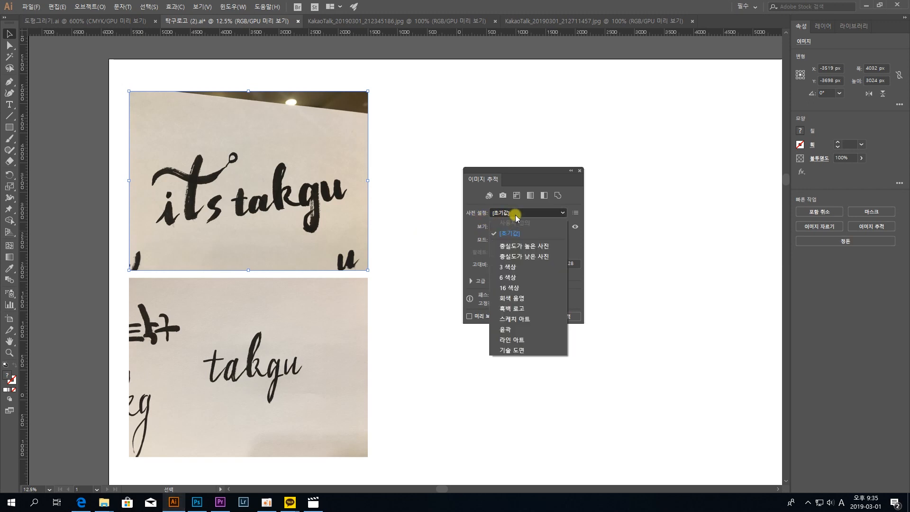
left_click(519, 268)
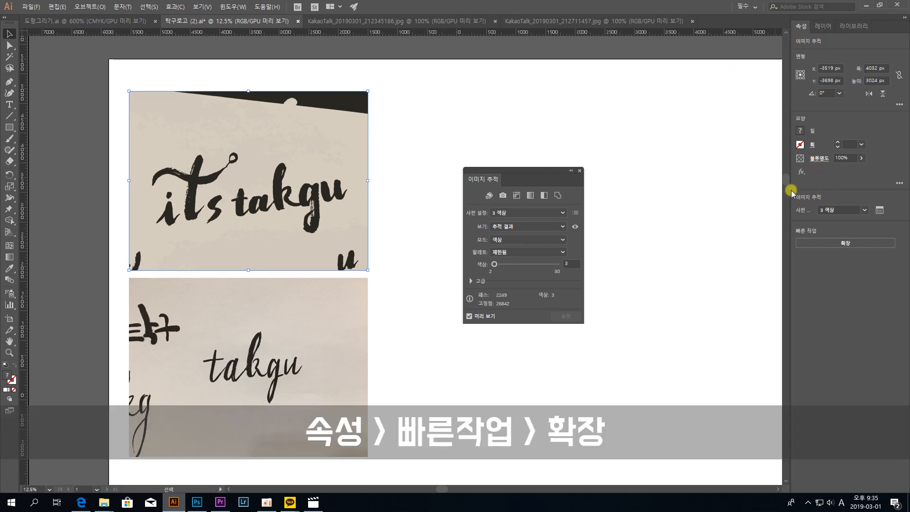
left_click(847, 244)
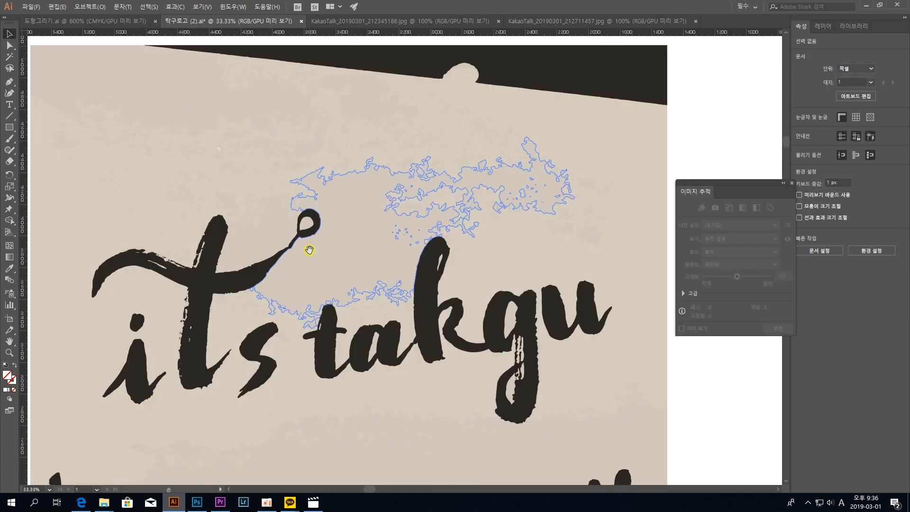
Isolate the expanded "its takgu" group, select all its black shapes with the Magic Wand, and copy them
left_click_drag(309, 249, 341, 210)
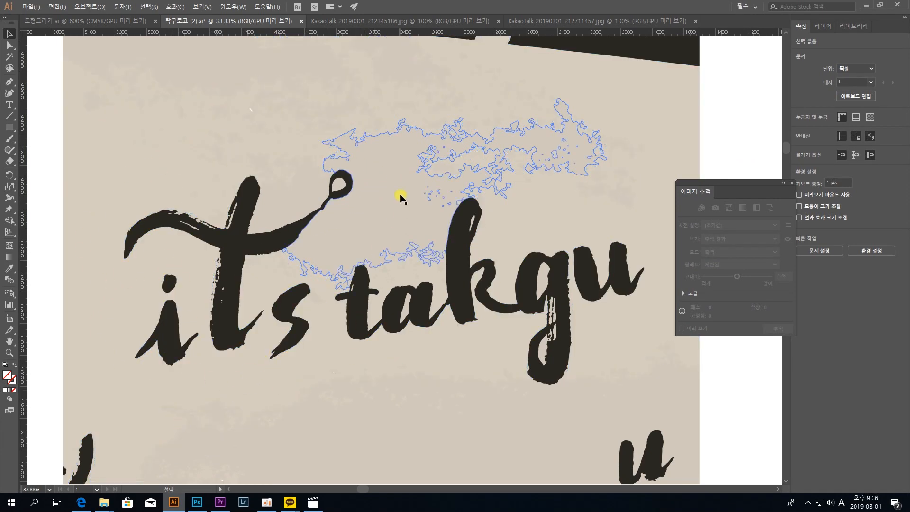
left_click(187, 158)
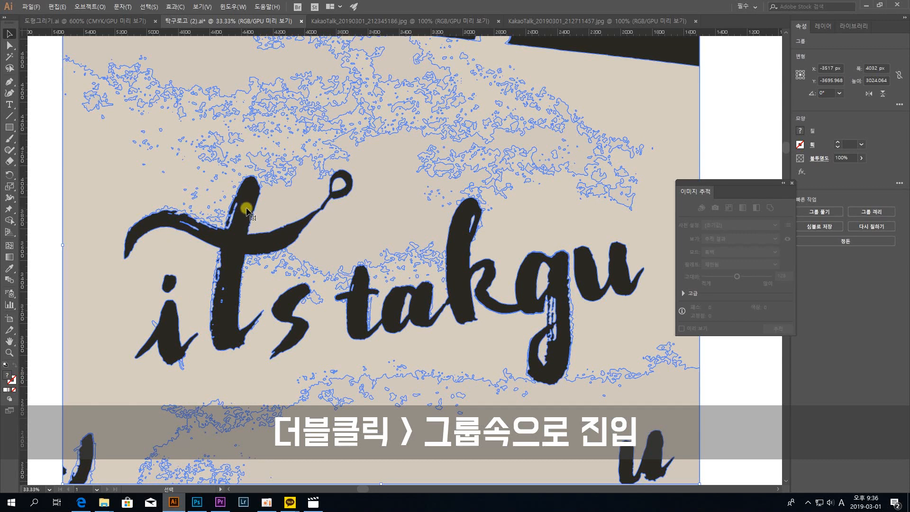
double_click(247, 210)
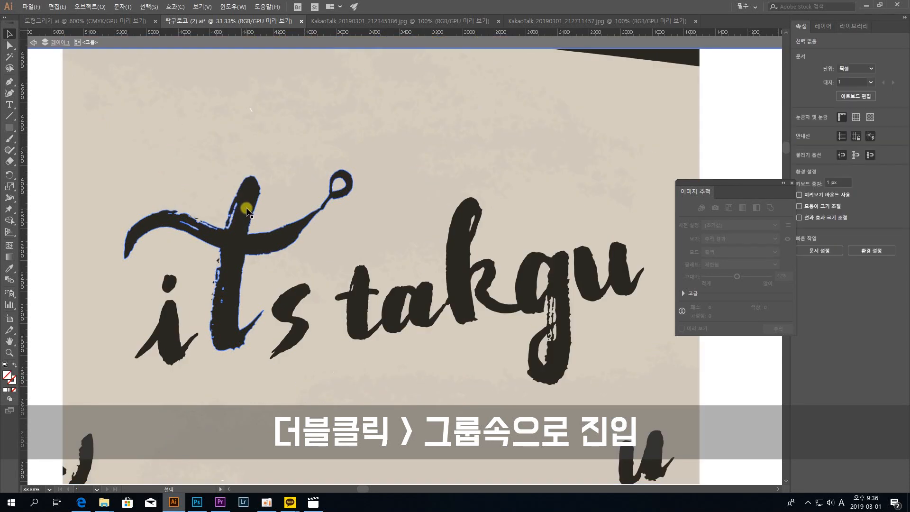
scroll(274, 285, "down", 1)
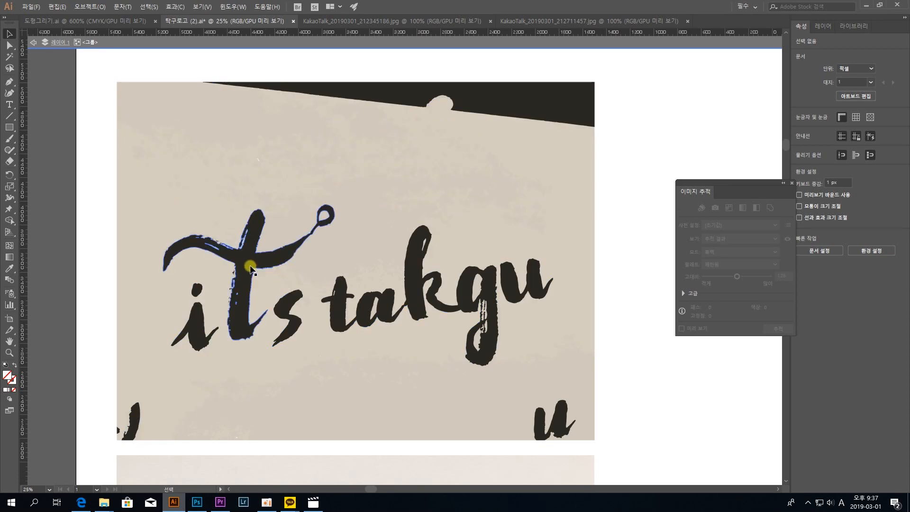
left_click(11, 57)
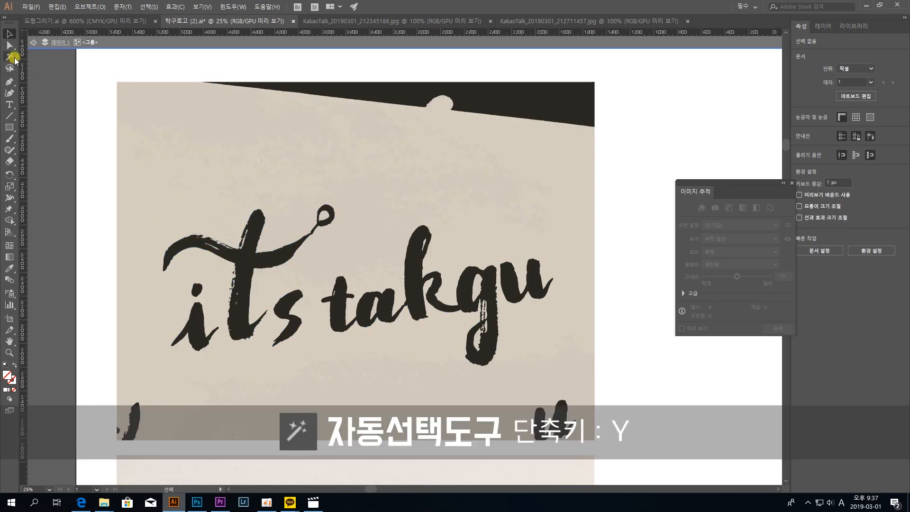
left_click(12, 57)
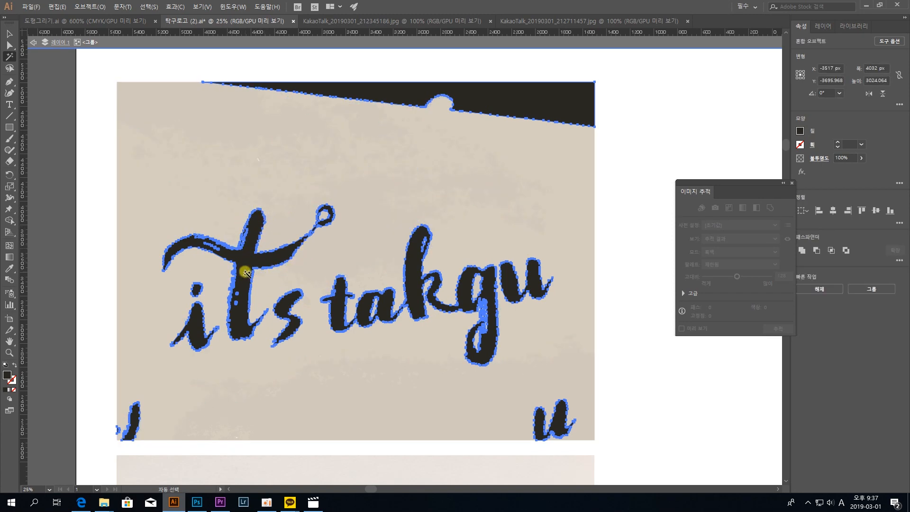
key("ctrl+c")
key("ctrl+c")
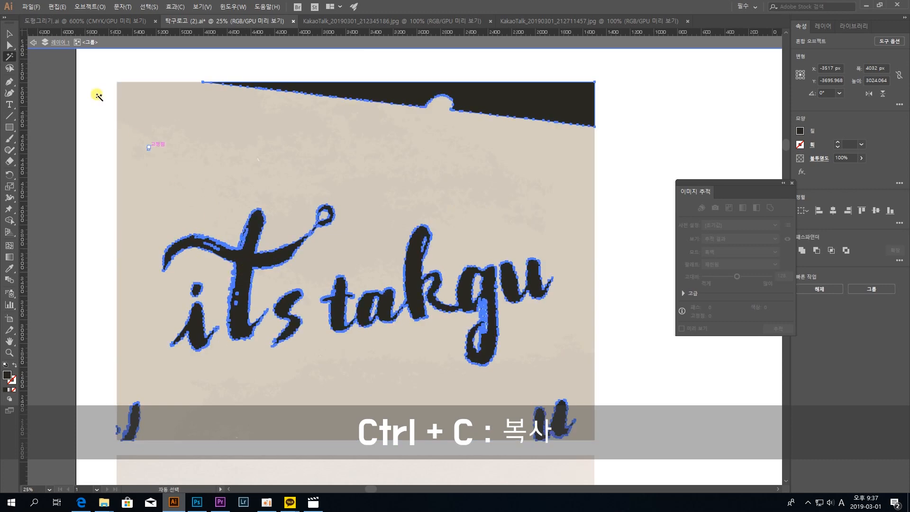
Exit the group and paste the copied black shapes onto the blank artboard area beside the upper photo
left_click(9, 33)
key("space")
left_click_drag(354, 162, 146, 156)
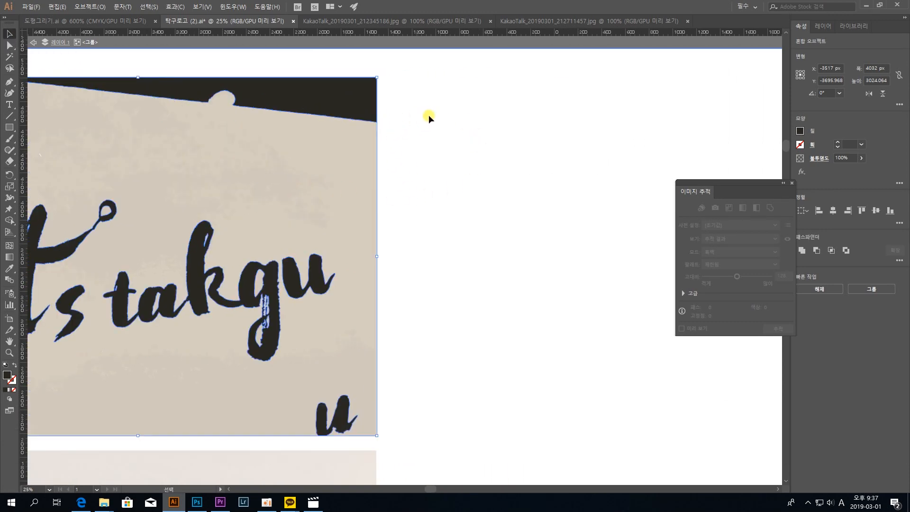
left_click(428, 165)
key("space")
left_click_drag(455, 195, 303, 212)
key("ctrl+v")
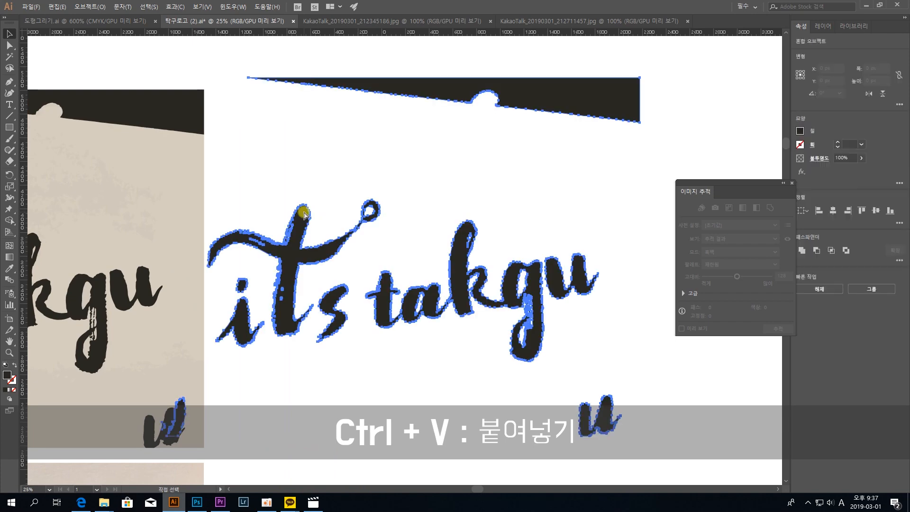
mouse_move(296, 236)
left_mouse_down()
mouse_move(384, 229)
mouse_move(315, 223)
mouse_move(276, 202)
left_mouse_up()
key("space")
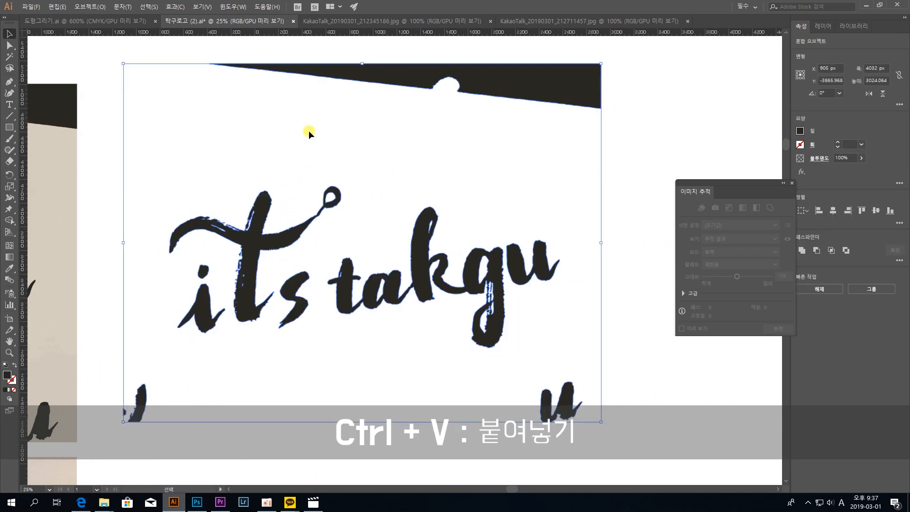
left_click(308, 129)
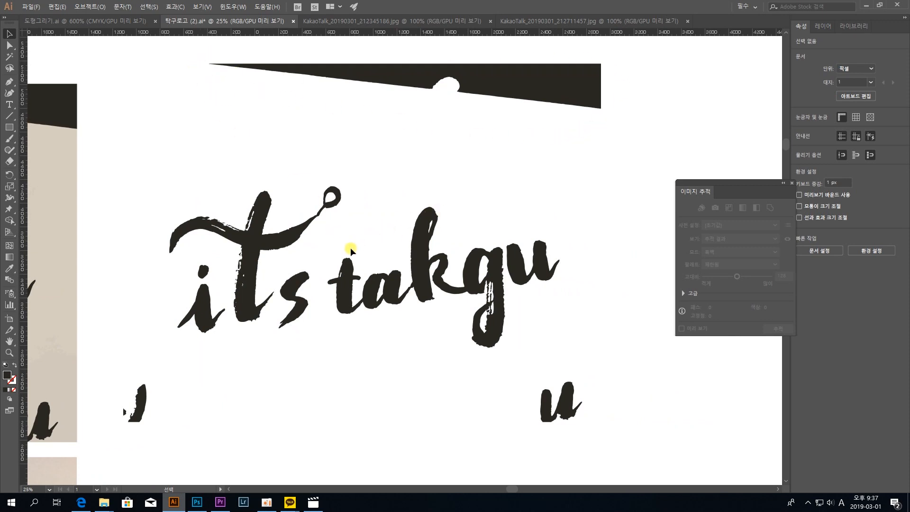
Delete the black corner wedge above the pasted lettering and the stray "u" below it with Direct Selection
left_click(16, 49)
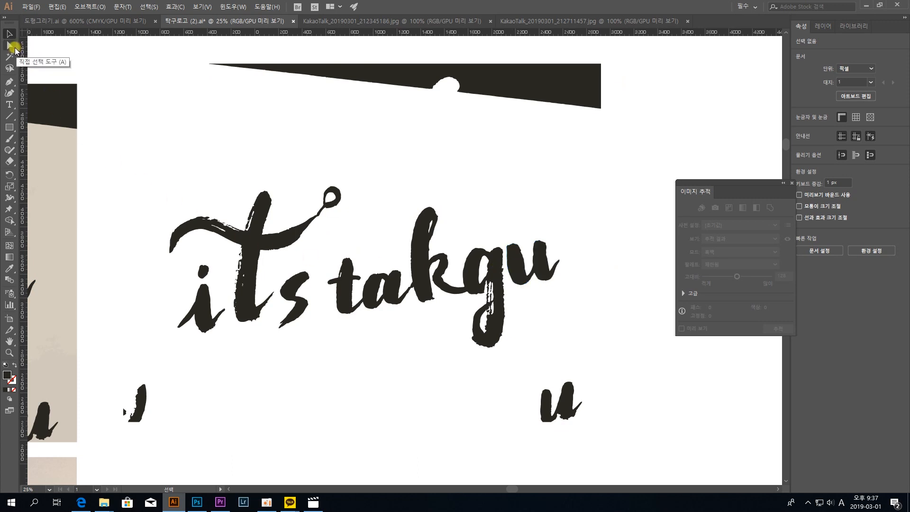
left_click(15, 50)
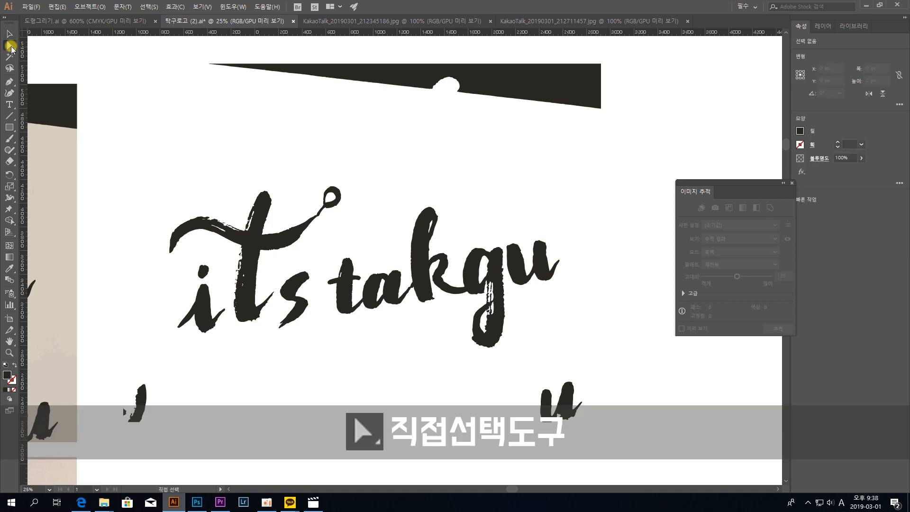
left_click_drag(625, 159, 152, 48)
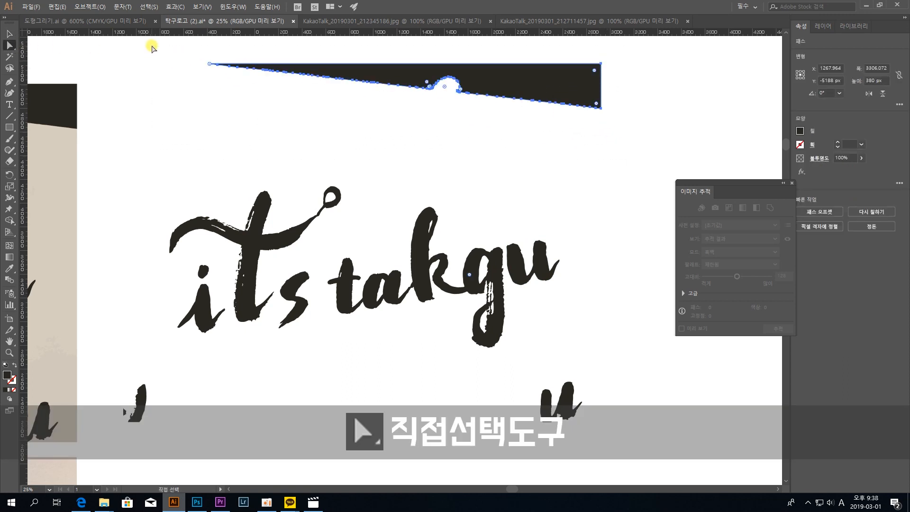
key("Delete")
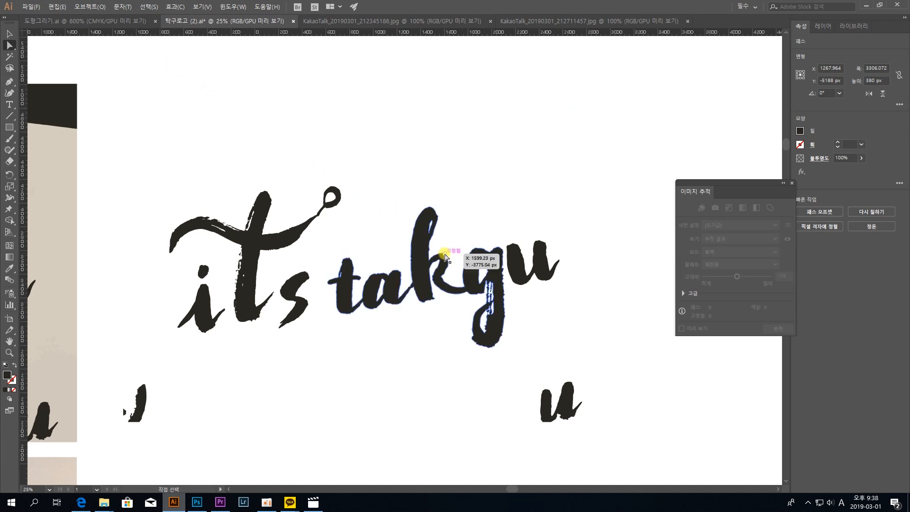
left_click_drag(632, 445, 502, 374)
key("Delete")
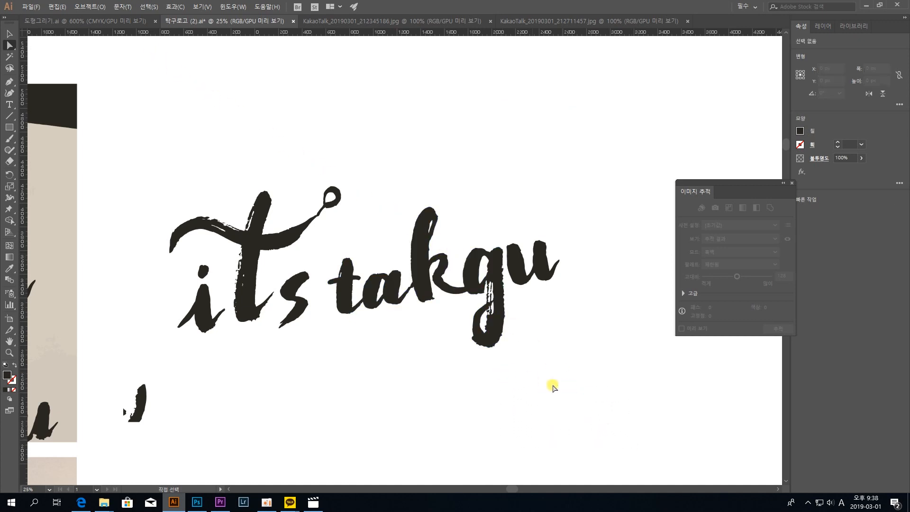
Delete the word "takgu" and the stray brush mark below the pasted lettering, keeping only "its"
mouse_move(617, 398)
left_mouse_down()
mouse_move(392, 270)
mouse_move(333, 217)
left_mouse_up()
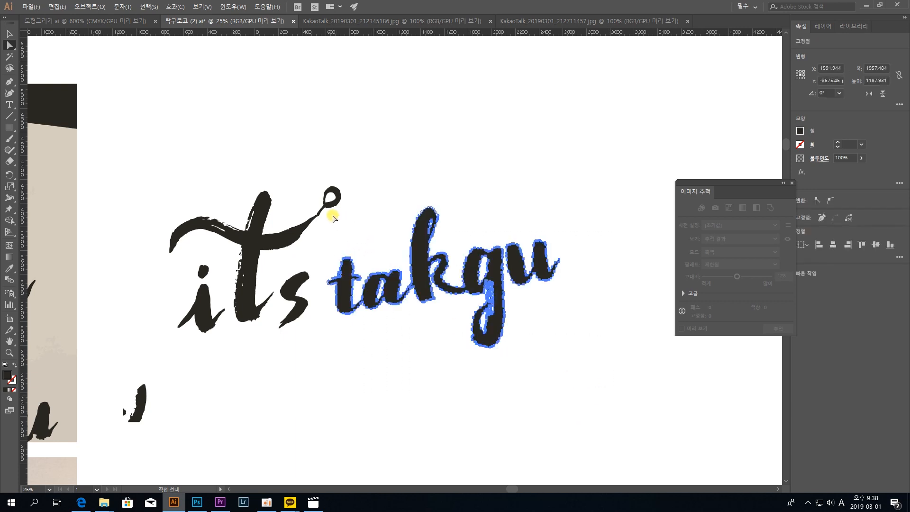
key("Delete")
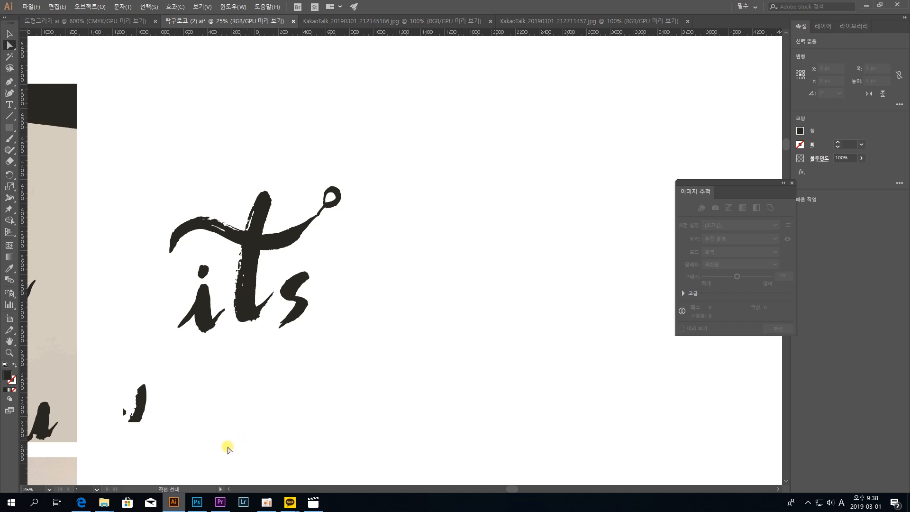
left_click_drag(227, 450, 112, 362)
key("Delete")
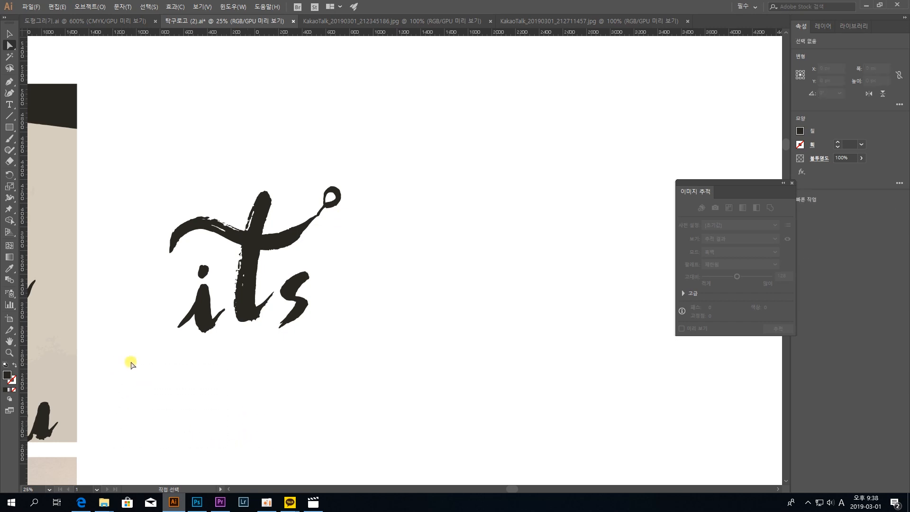
Trace the lower "takgu" photo with the 3-color preset (3 색상) and expand the result
left_click(7, 33)
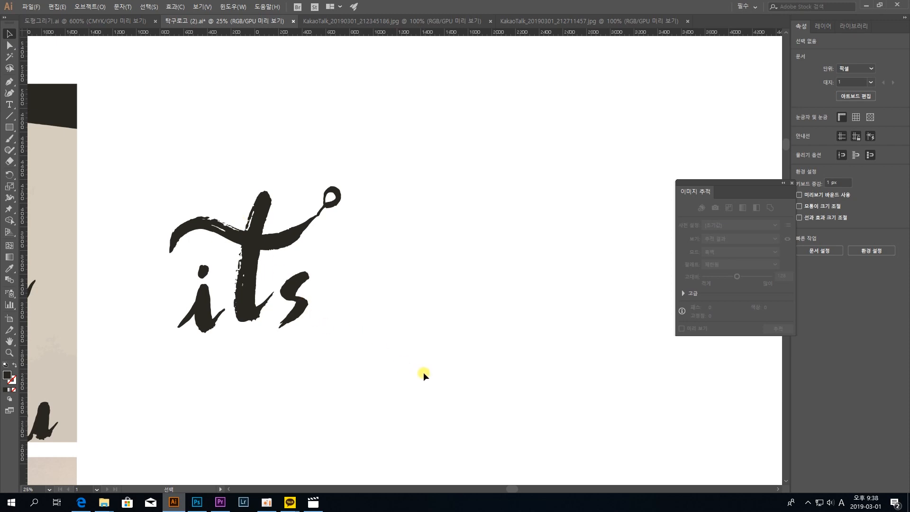
key("space")
left_click_drag(261, 396, 450, 221)
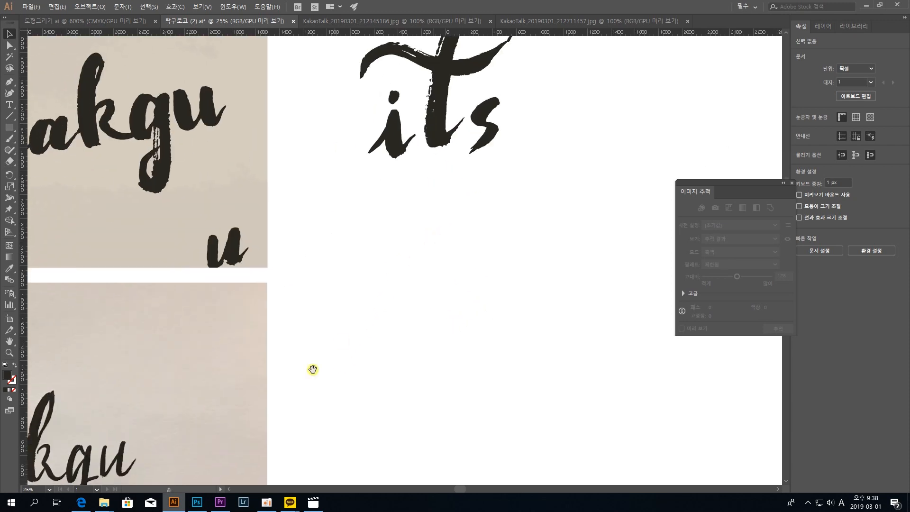
left_click_drag(293, 384, 450, 275)
left_click_drag(400, 354, 468, 304)
mouse_move(528, 388)
left_mouse_down()
mouse_move(570, 366)
mouse_move(577, 381)
mouse_move(225, 215)
left_mouse_up()
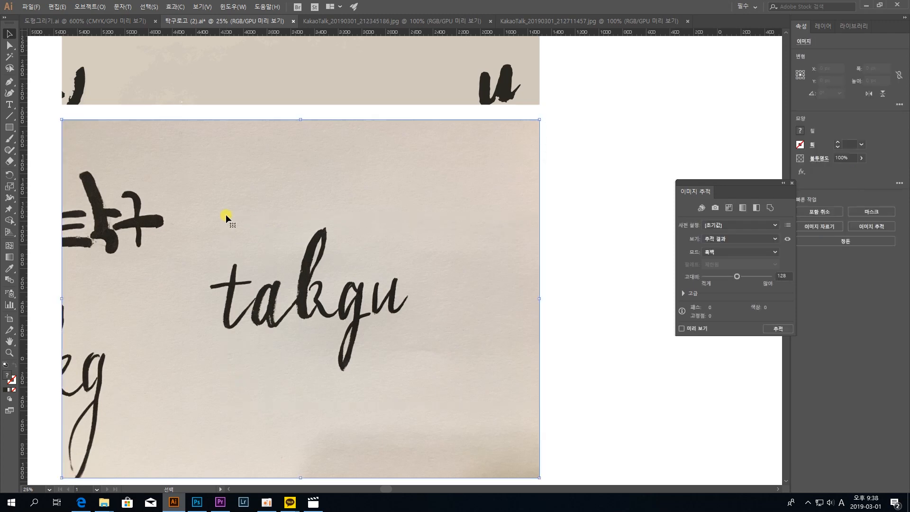
left_click(715, 227)
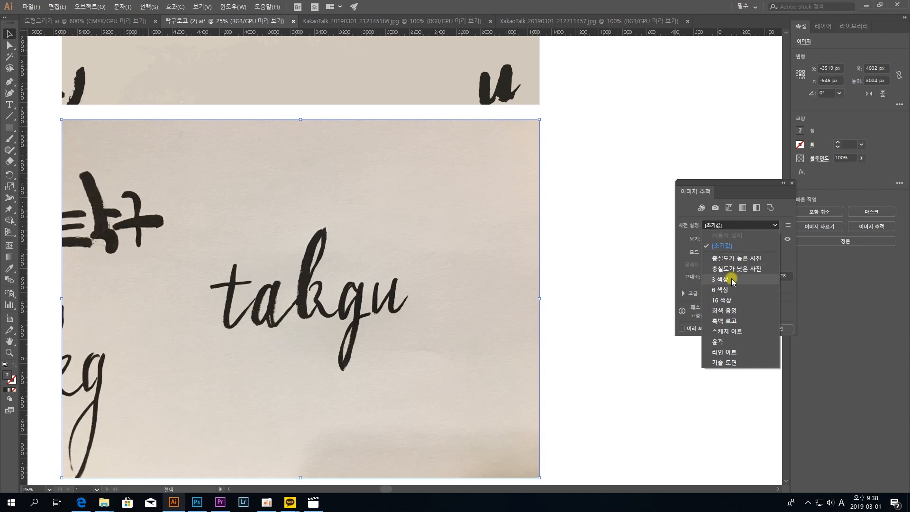
left_click(730, 281)
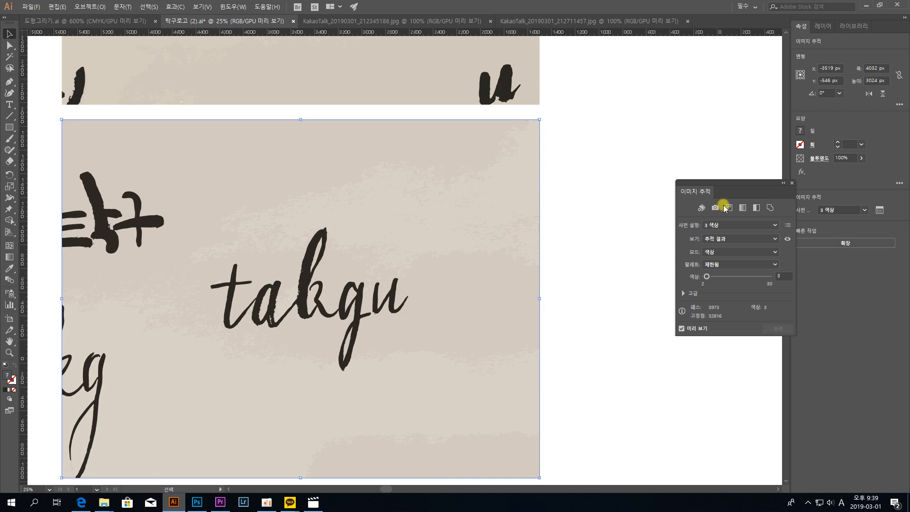
left_click_drag(758, 182, 722, 184)
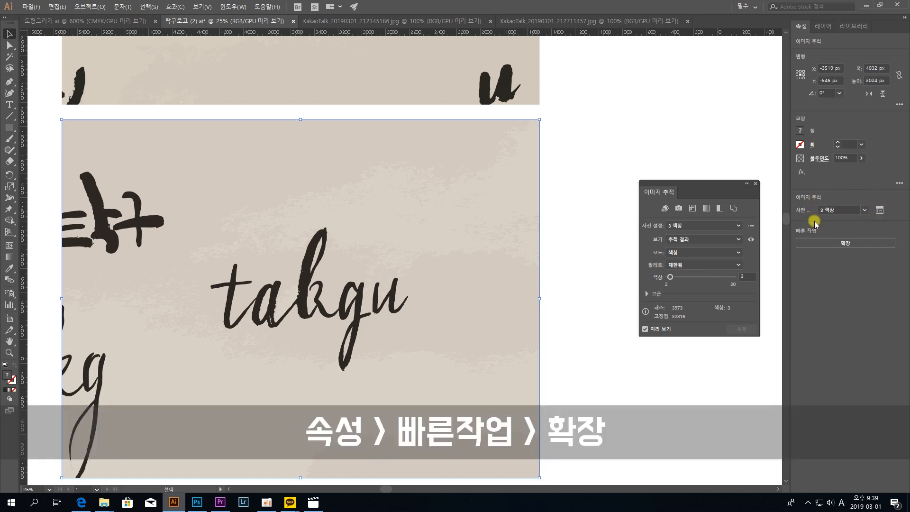
left_click(859, 242)
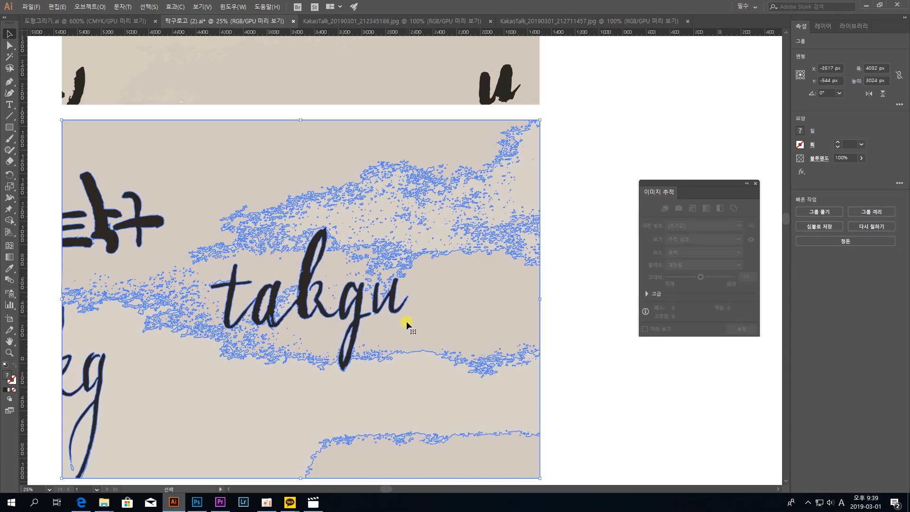
Select the black lettering shapes inside the traced lower photo group with the Magic Wand, excluding the beige background, and copy them
scroll(414, 312, "down", 1)
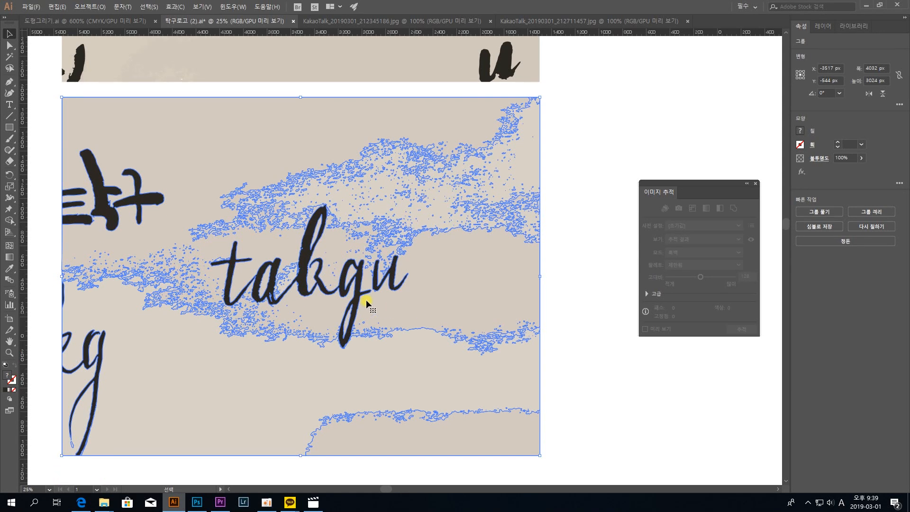
double_click(305, 268)
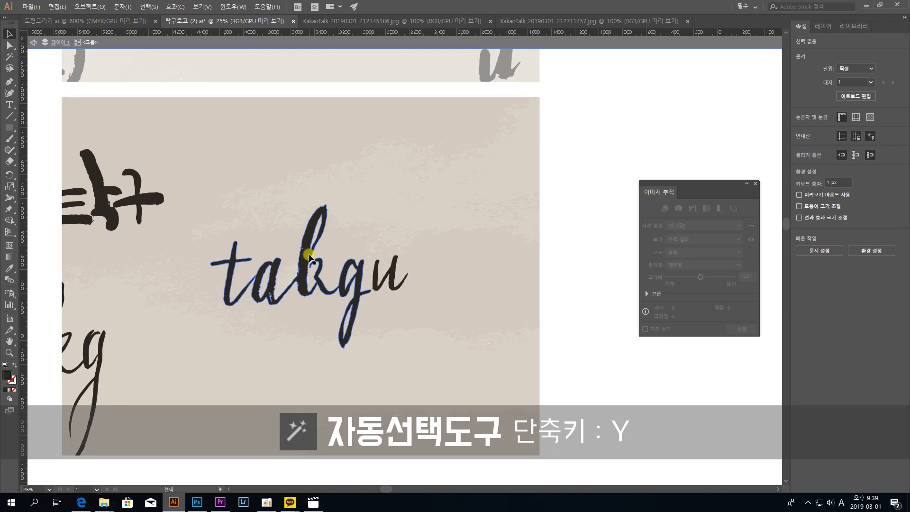
left_click(11, 58)
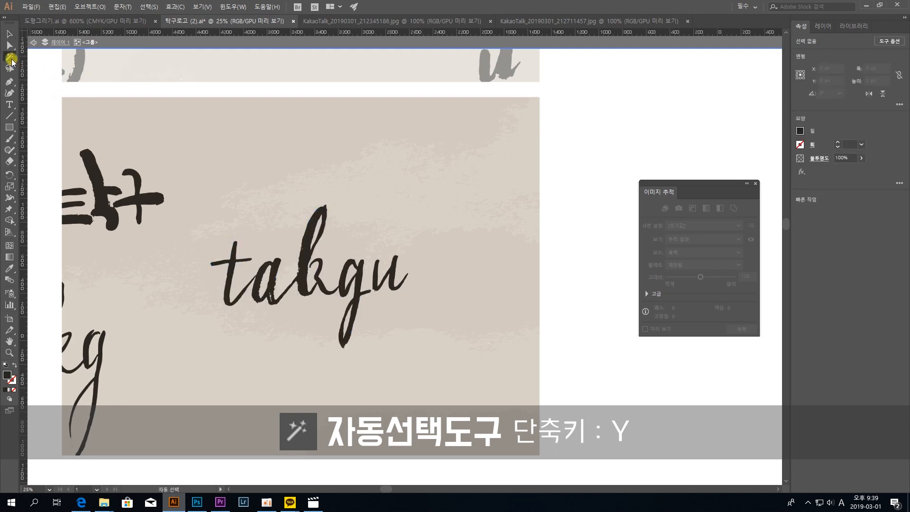
left_click(306, 255)
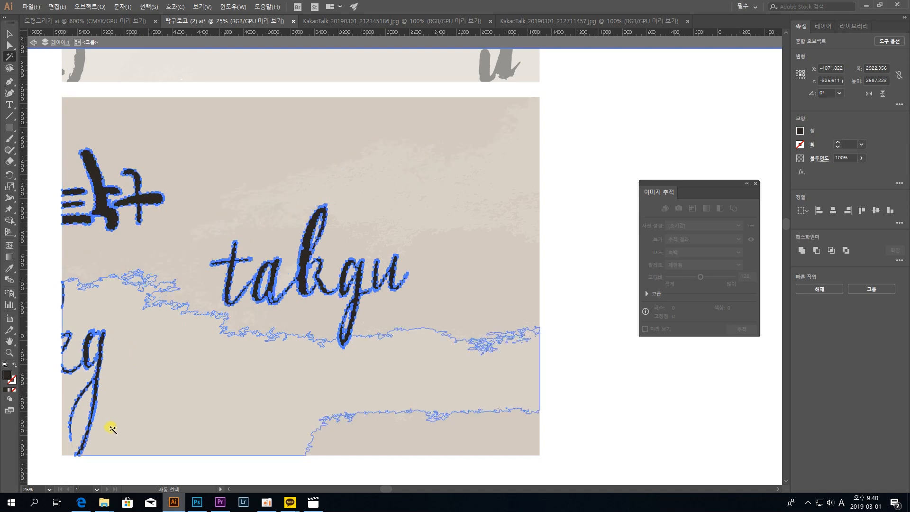
key("ctrl+c")
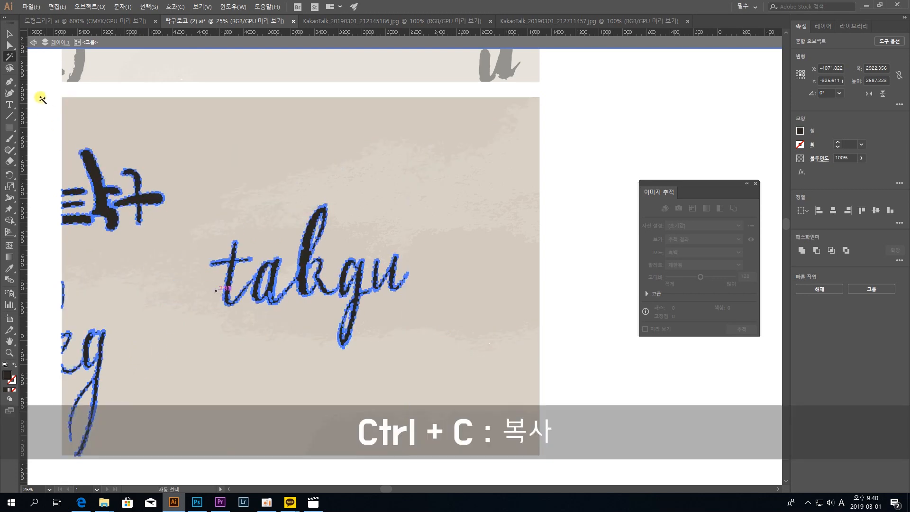
Exit the group and paste the copied lettering onto the blank area beside the lower photo
left_click_drag(411, 182, 226, 188)
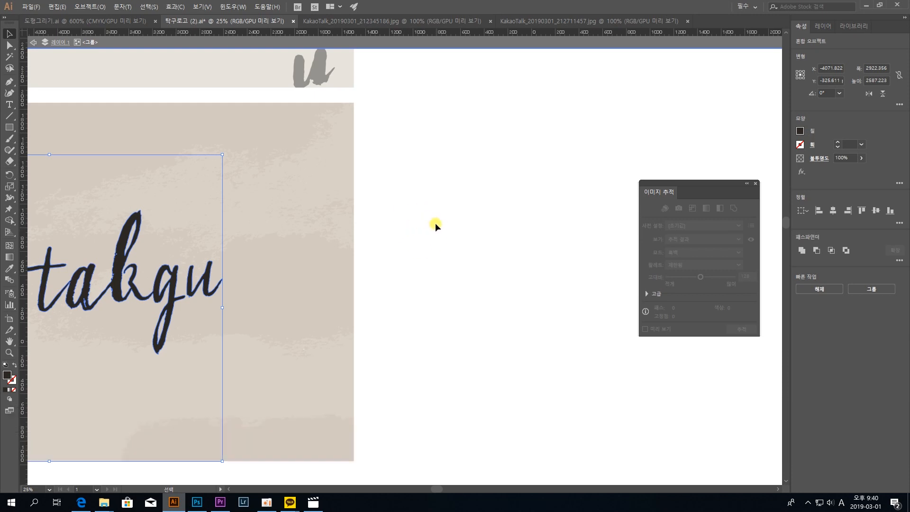
double_click(435, 224)
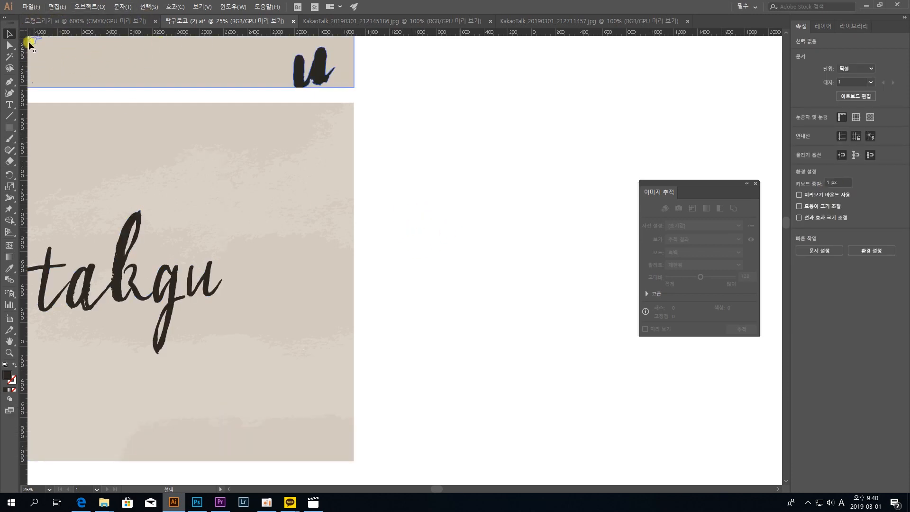
left_click_drag(476, 194, 261, 205)
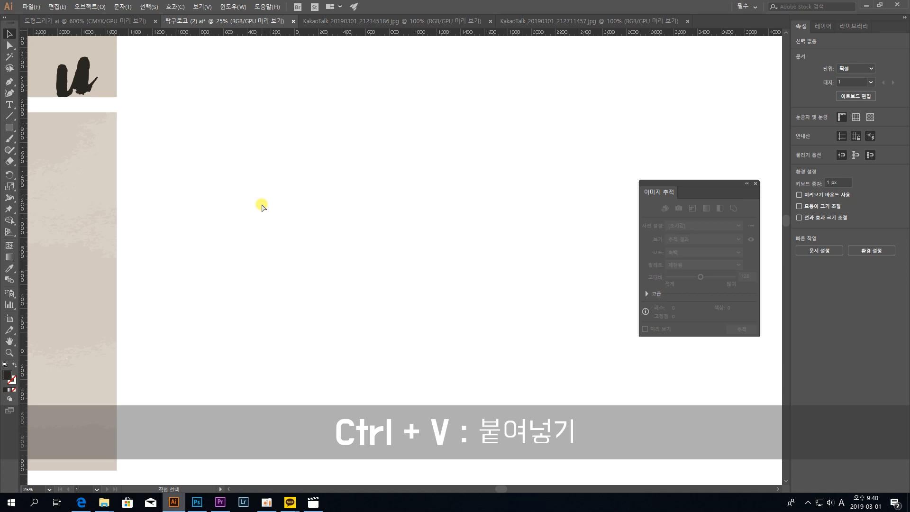
key("ctrl+v")
left_click_drag(312, 217, 238, 218)
left_click(260, 179)
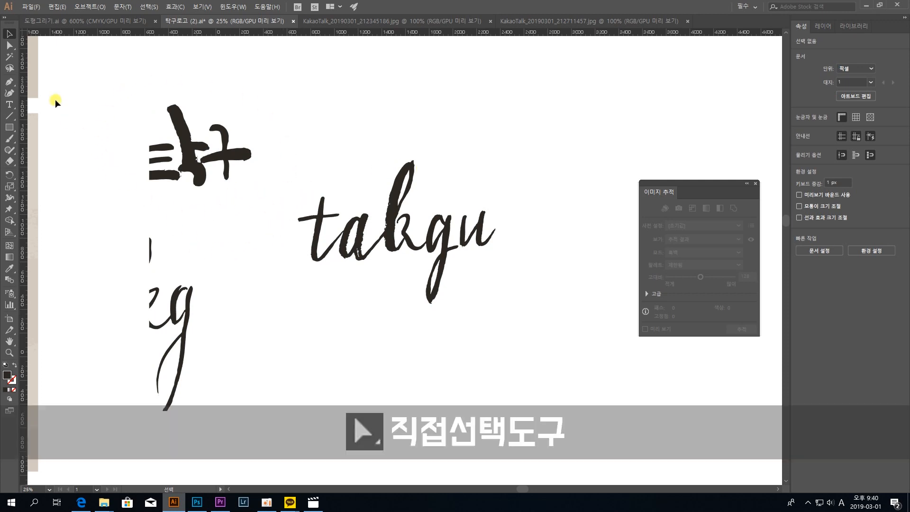
Delete the Korean characters and the "eg" fragments beside the pasted "takgu" with Direct Selection
left_click(10, 45)
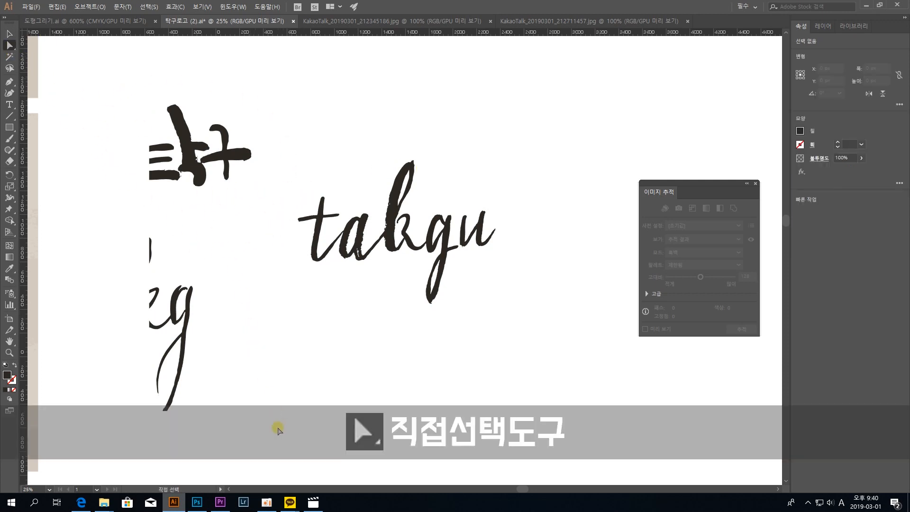
left_click_drag(278, 409, 75, 91)
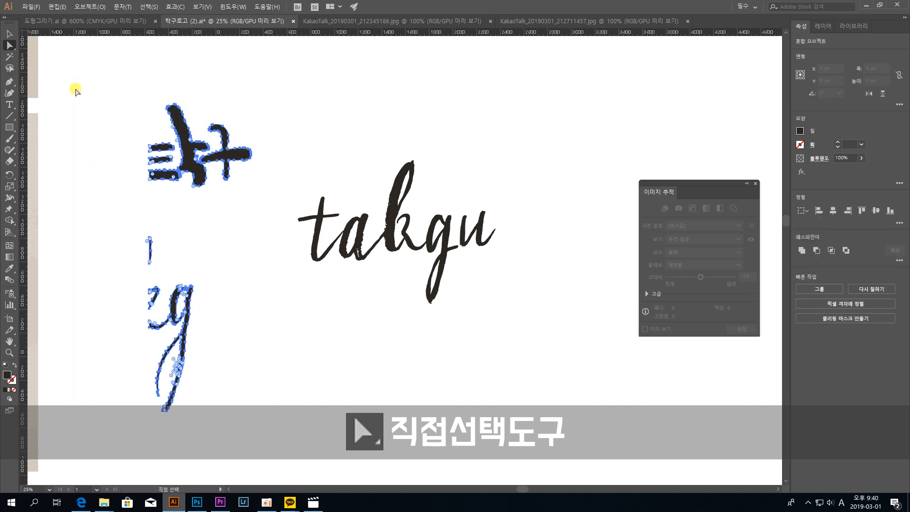
key("Delete")
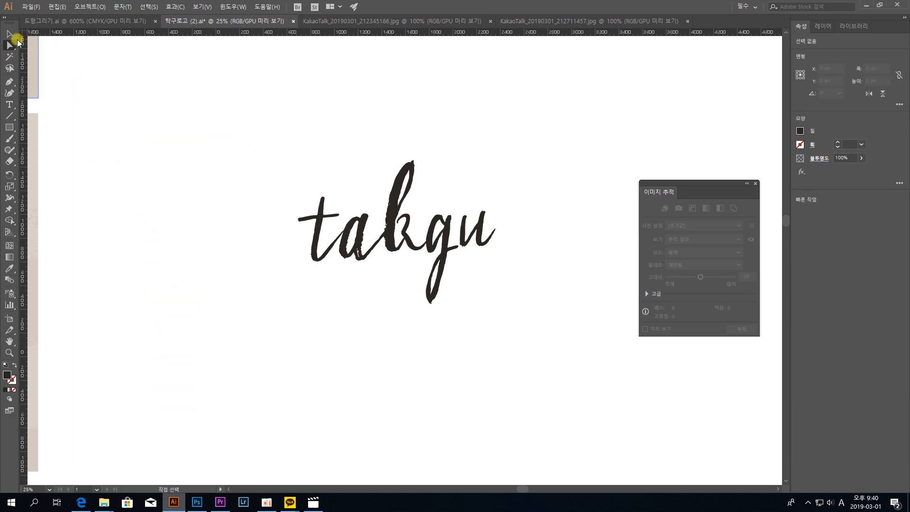
left_click(15, 37)
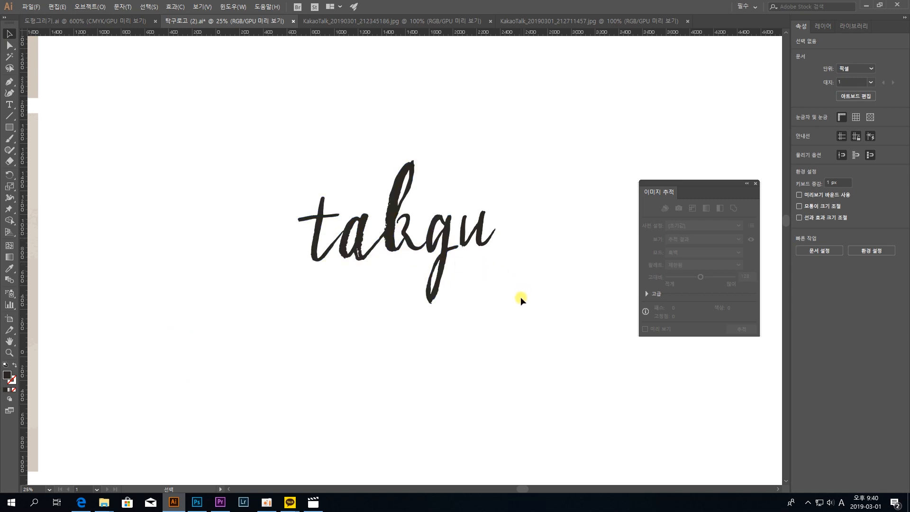
Move the whole word "takgu" up beside "its" so the two words sit on one line
left_click_drag(520, 297, 258, 164)
left_click_drag(394, 186, 341, 116)
left_click(462, 180)
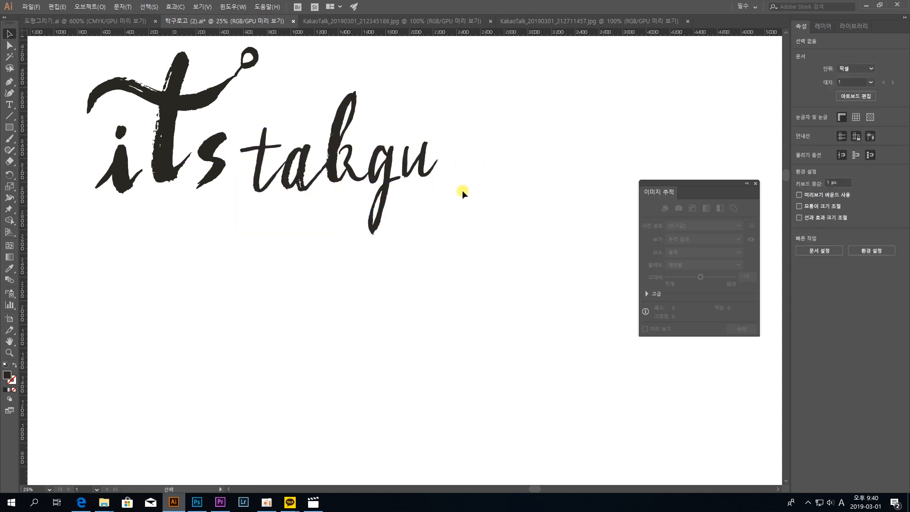
Move the "i" with its dot and the "s" inward until both meet the strokes of the large "t" in "its"
left_click_drag(463, 189, 495, 310)
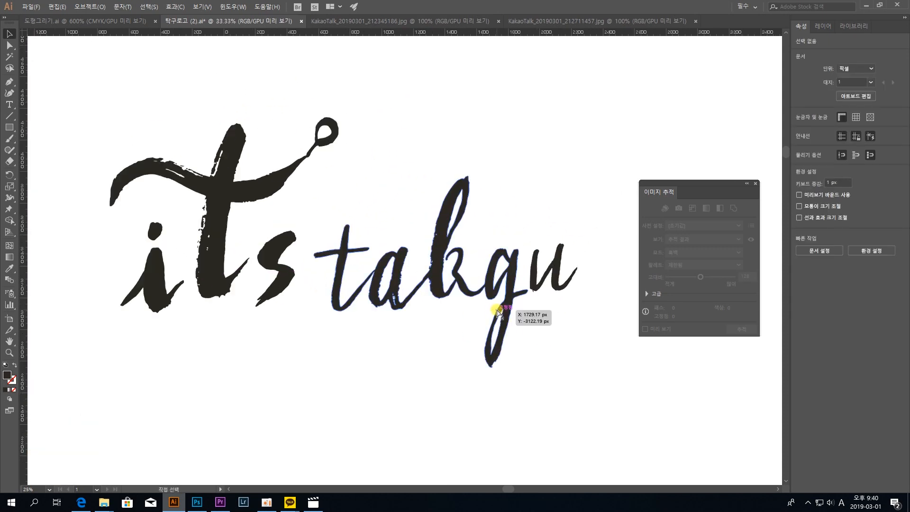
key("ctrl+plus")
left_click_drag(347, 279, 501, 271)
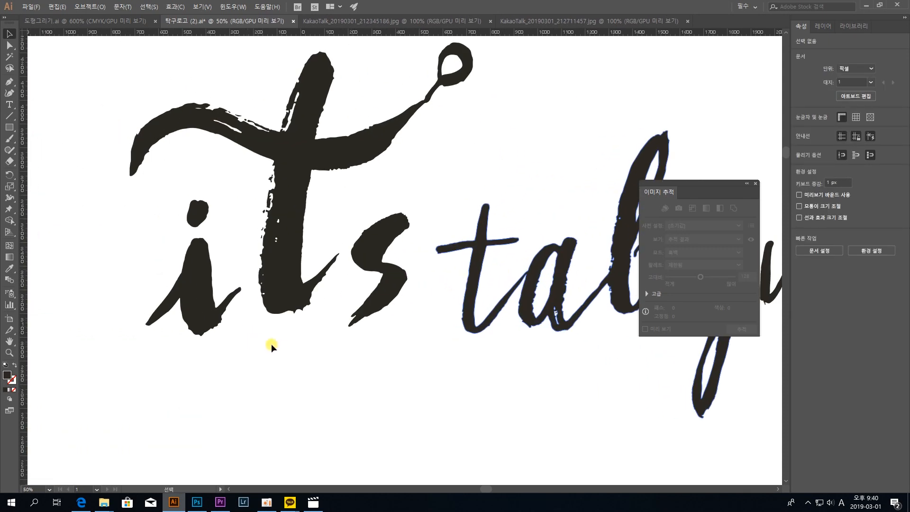
left_click_drag(250, 347, 125, 182)
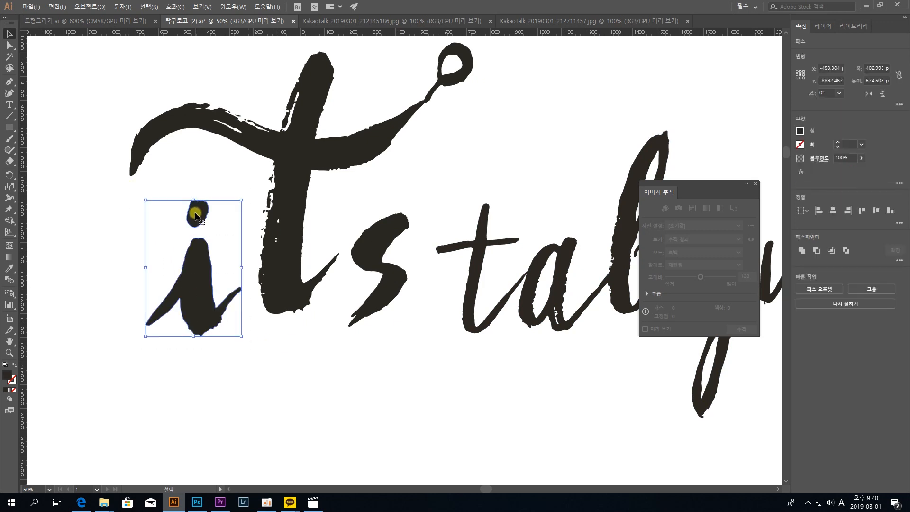
left_click_drag(195, 216, 221, 218)
left_click(397, 338)
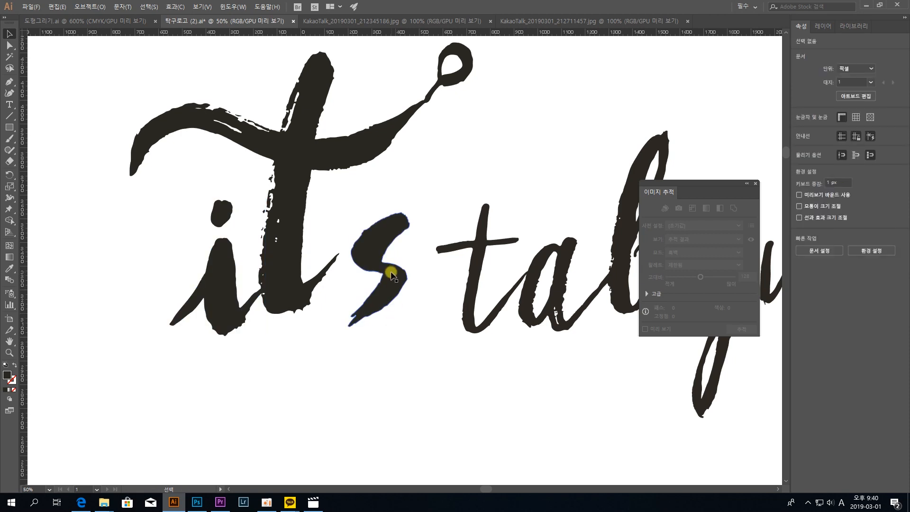
left_click(391, 276)
left_click_drag(391, 276, 276, 289)
left_click(419, 280)
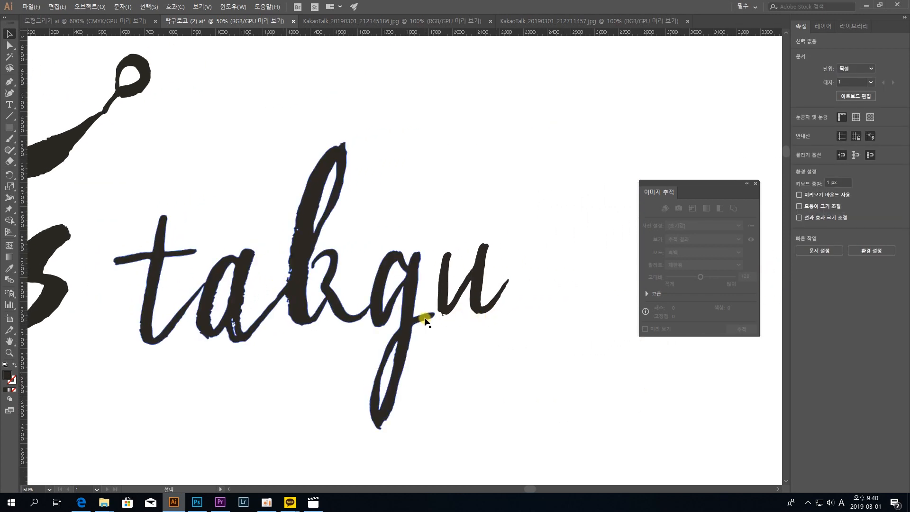
Move the "u" of "takgu" slightly left and down so it joins the tail of the "g"
left_click(447, 308)
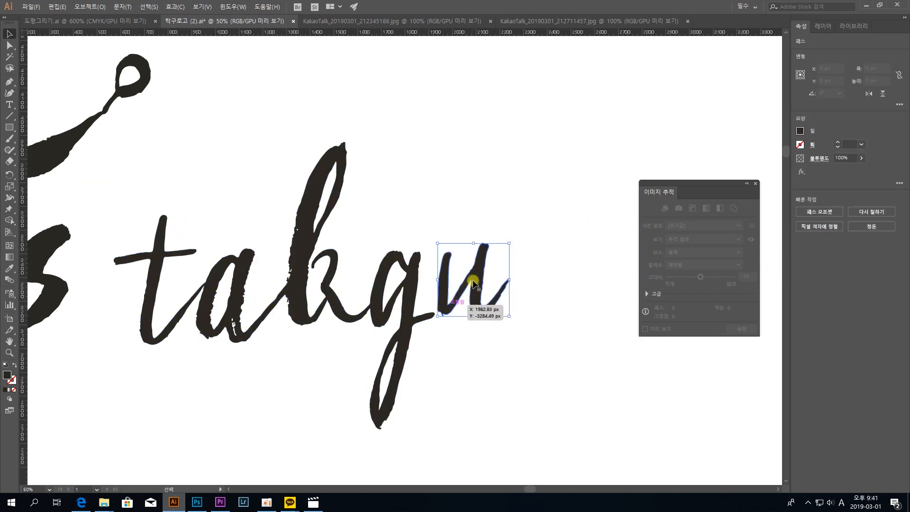
left_click_drag(474, 280, 467, 283)
left_click(502, 242)
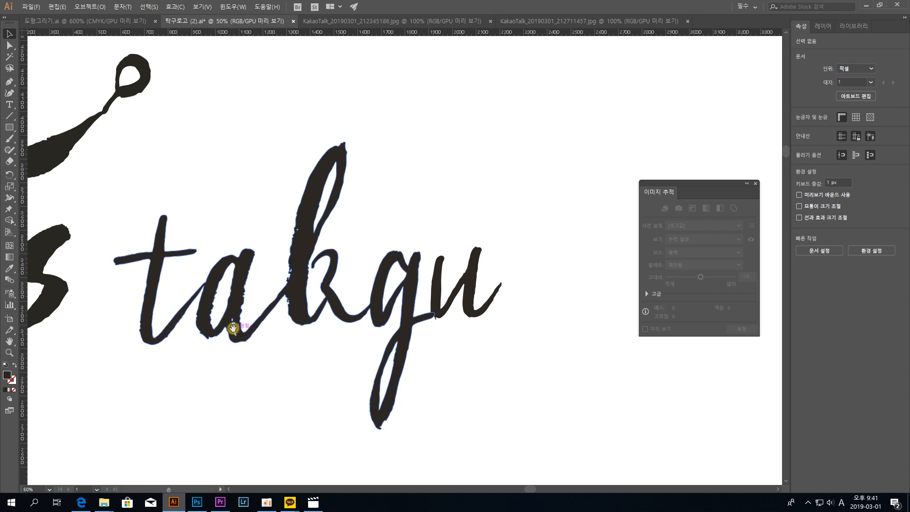
Delete the small white holes in the lower right stroke of the "a" in "takgu" with Direct Selection
scroll(265, 322, "left", 3)
scroll(265, 322, "down", 1)
scroll(357, 346, "up", 2)
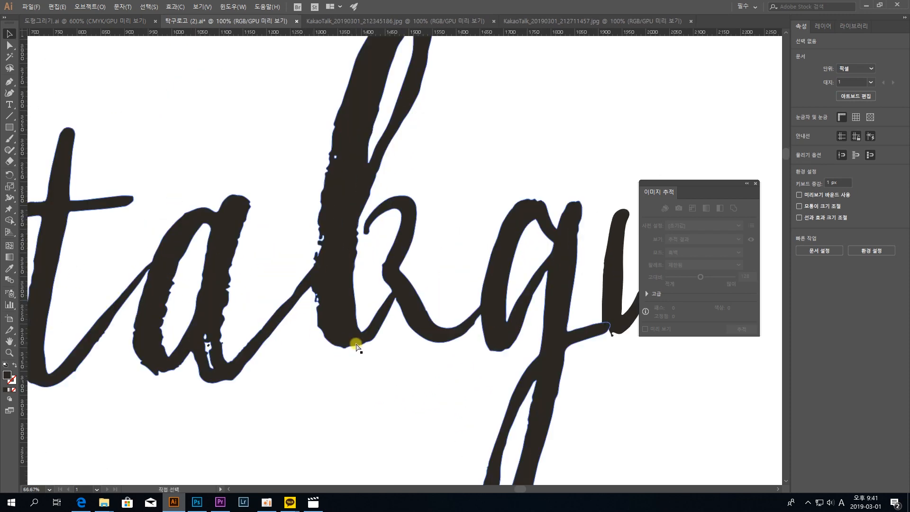
scroll(355, 342, "down", 2)
scroll(308, 316, "left", 2)
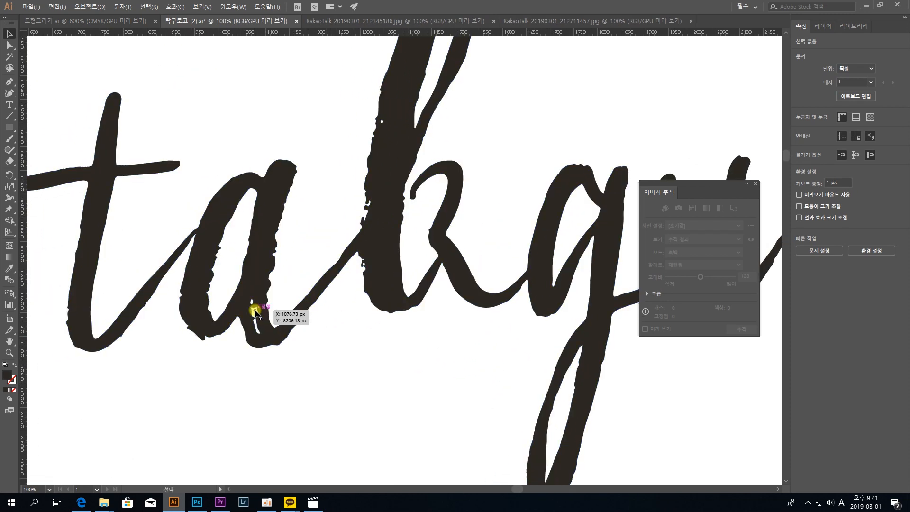
left_click(17, 45)
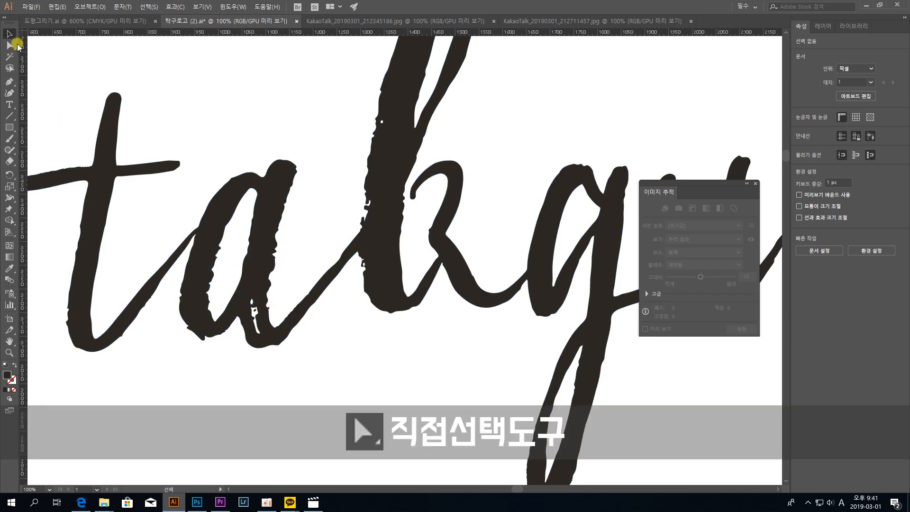
left_click(265, 309)
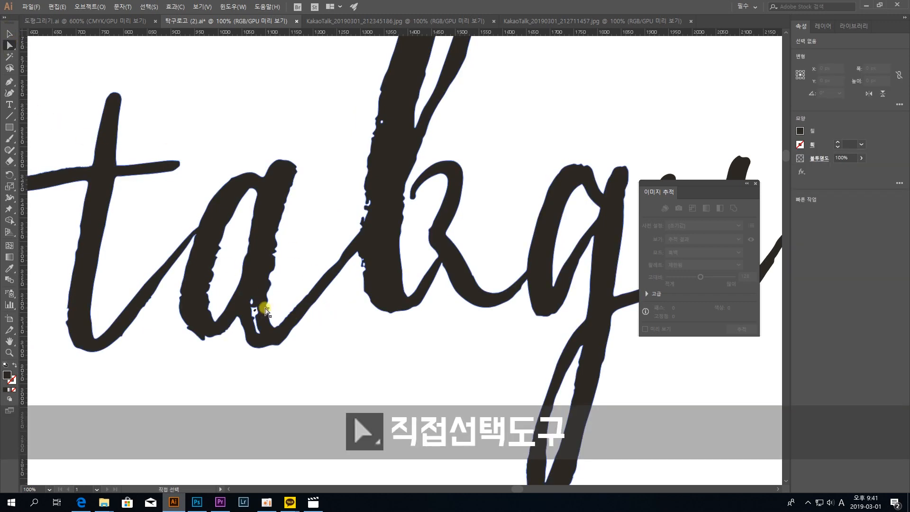
left_click(258, 309)
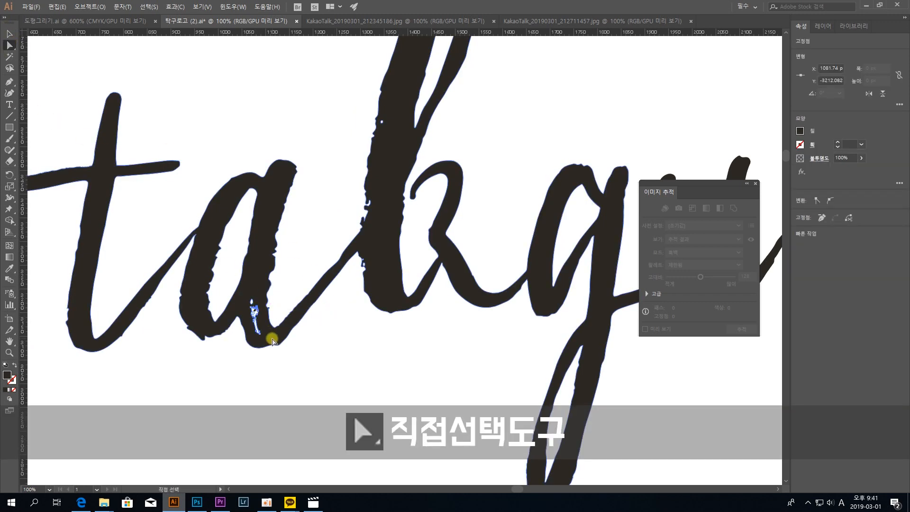
key("Delete")
key("Delete")
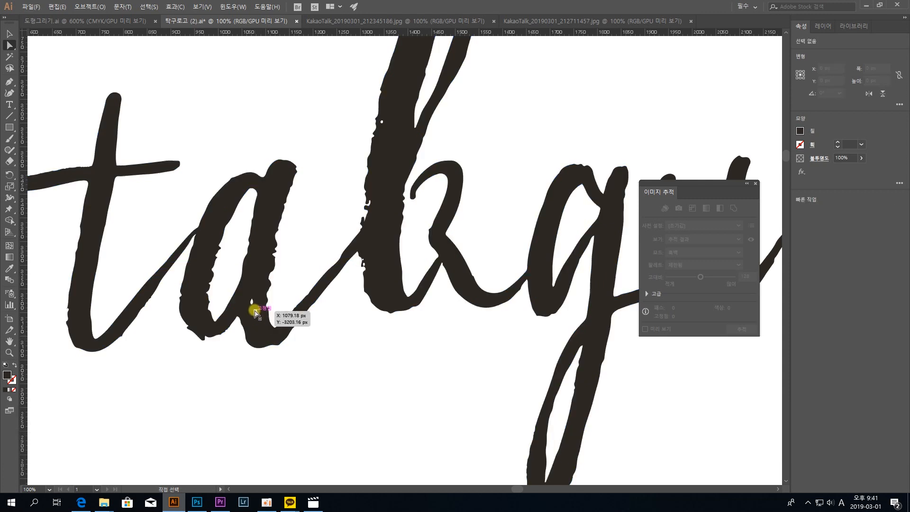
left_click(252, 306)
left_click(285, 286)
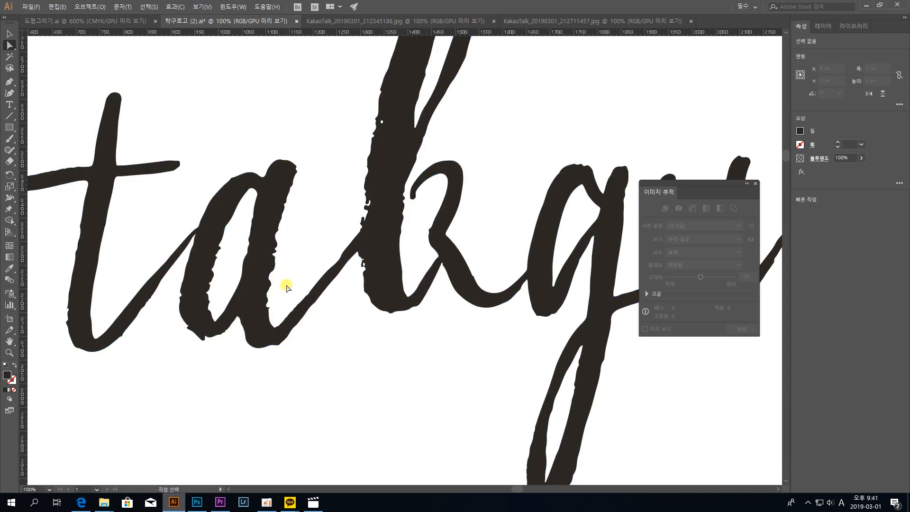
left_click(267, 274)
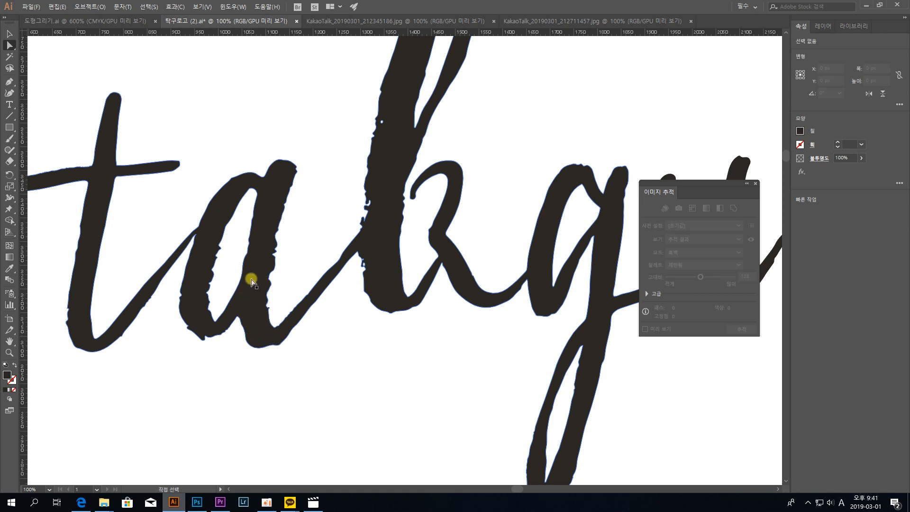
Delete the small white holes along the lower left edge of the "t" stem in "its"
scroll(324, 263, "left", 12)
scroll(325, 263, "up", 2)
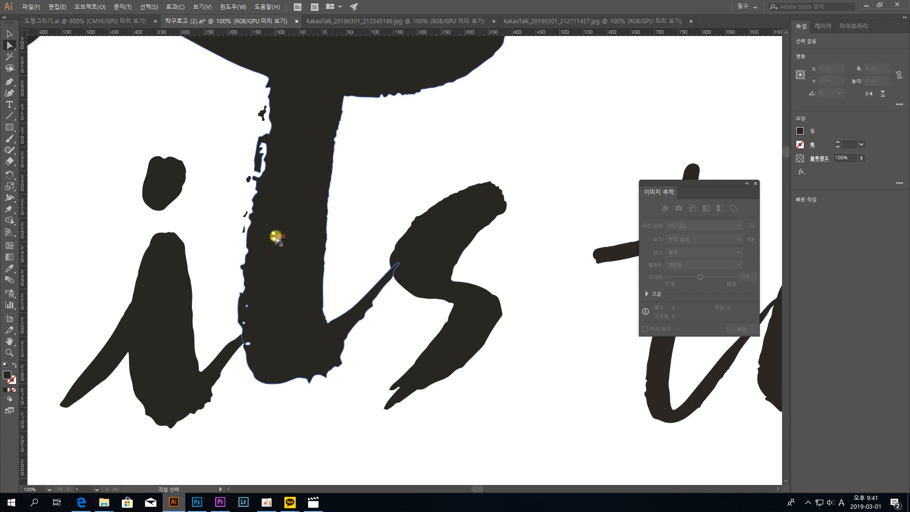
left_click_drag(275, 235, 273, 239)
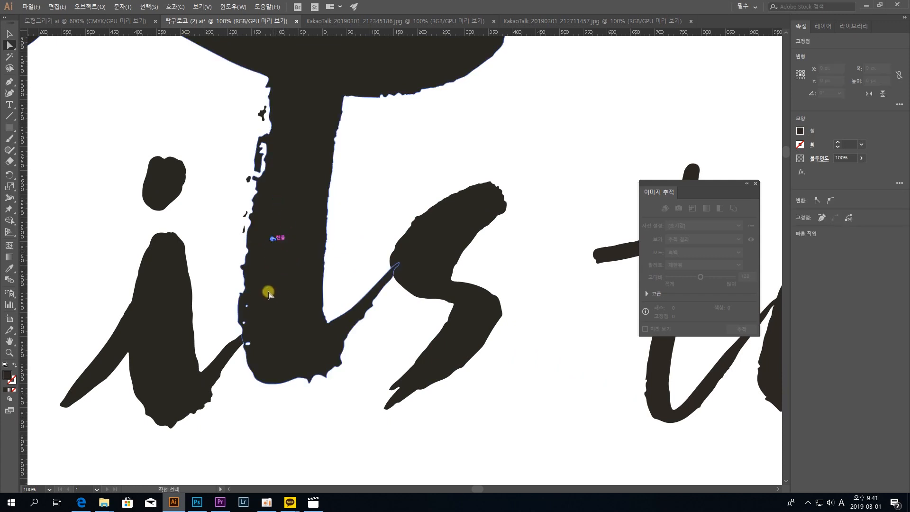
key("Delete")
left_click(248, 344)
key("Delete")
key("Delete")
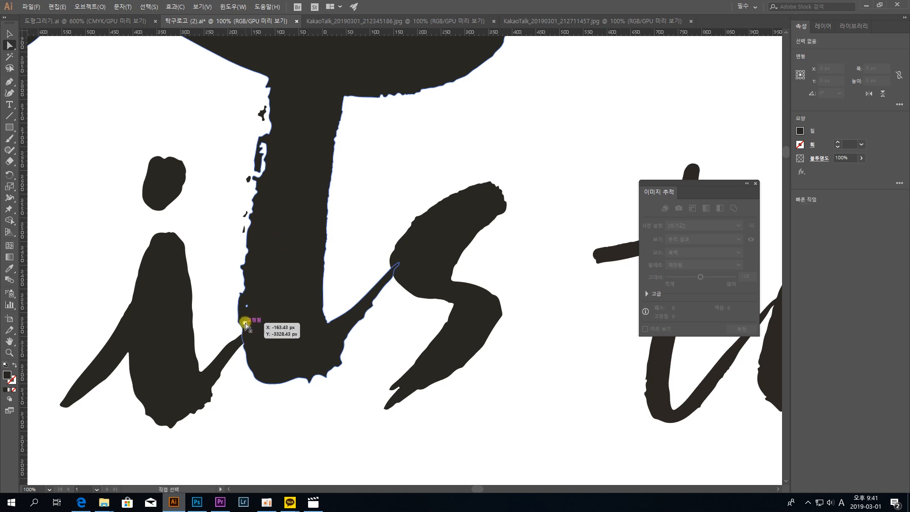
left_click(245, 305)
key("Delete")
key("Delete")
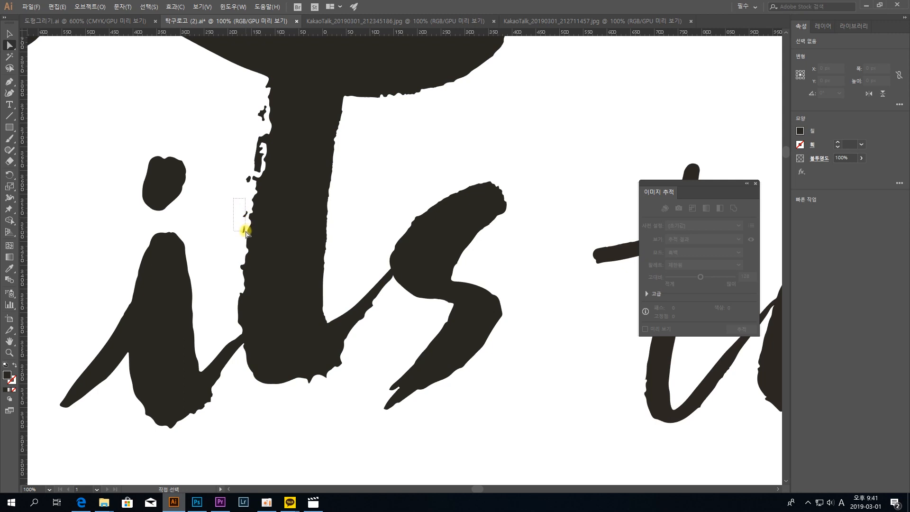
Delete the stray black specks beside the left edge of the large "t" stem in "its"
left_click_drag(246, 233, 247, 231)
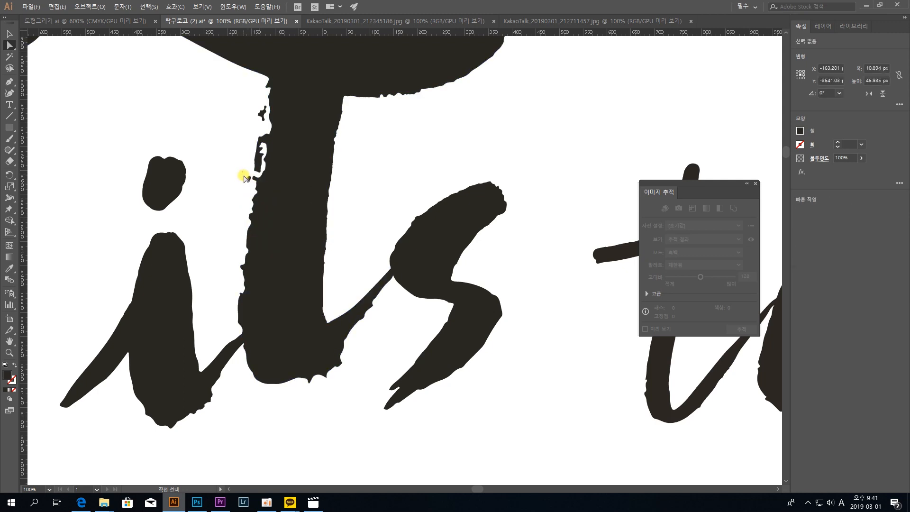
key("Delete")
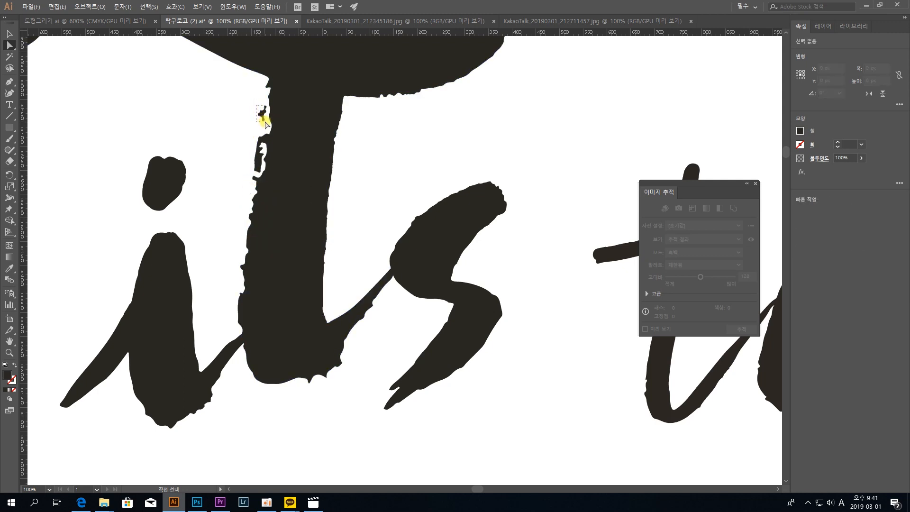
key("Delete")
Paint over the gaps and rough left edge of the "t" stem in "its" with the Paintbrush
key("b")
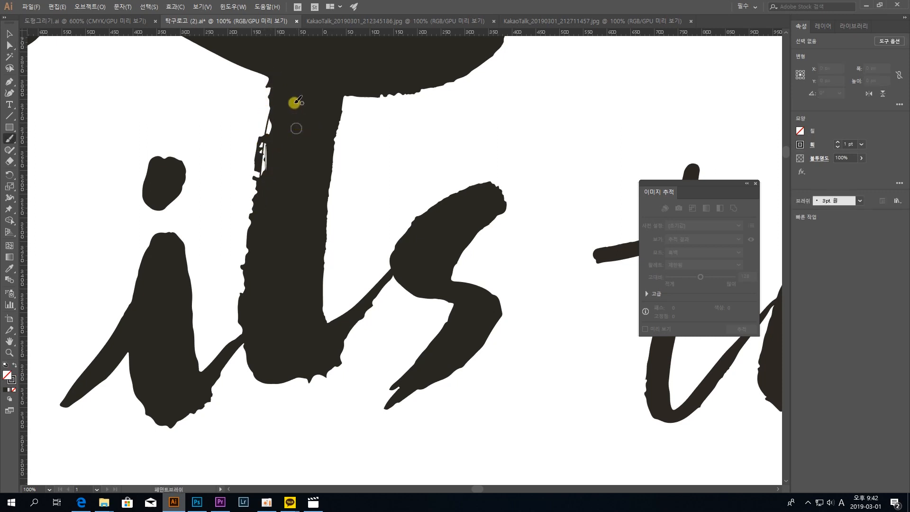
mouse_move(296, 101)
left_mouse_down()
mouse_move(277, 81)
mouse_move(248, 246)
left_mouse_up()
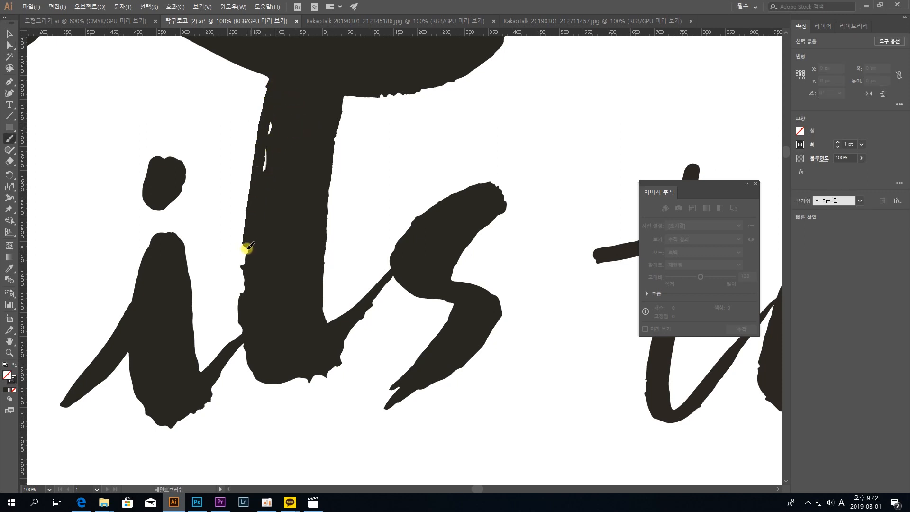
mouse_move(274, 126)
left_mouse_down()
mouse_move(267, 188)
mouse_move(271, 138)
left_mouse_up()
left_click_drag(276, 74, 262, 158)
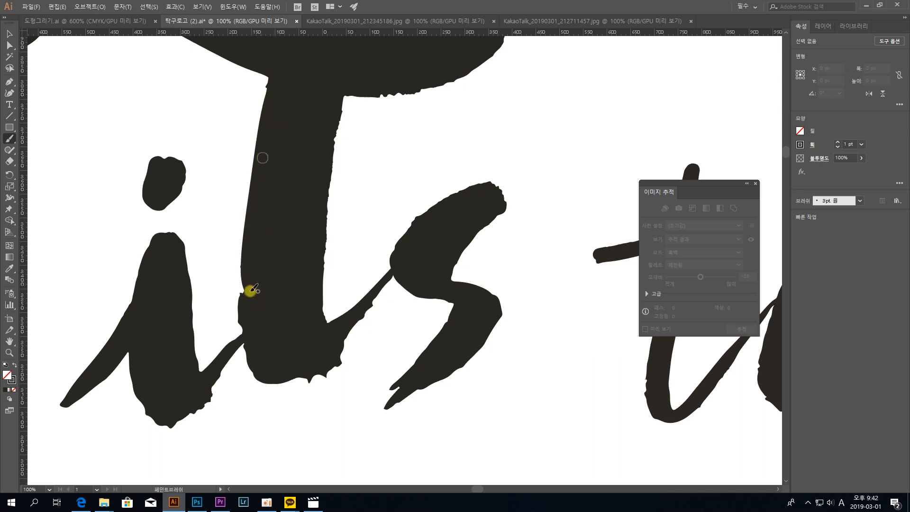
left_click_drag(246, 297, 246, 273)
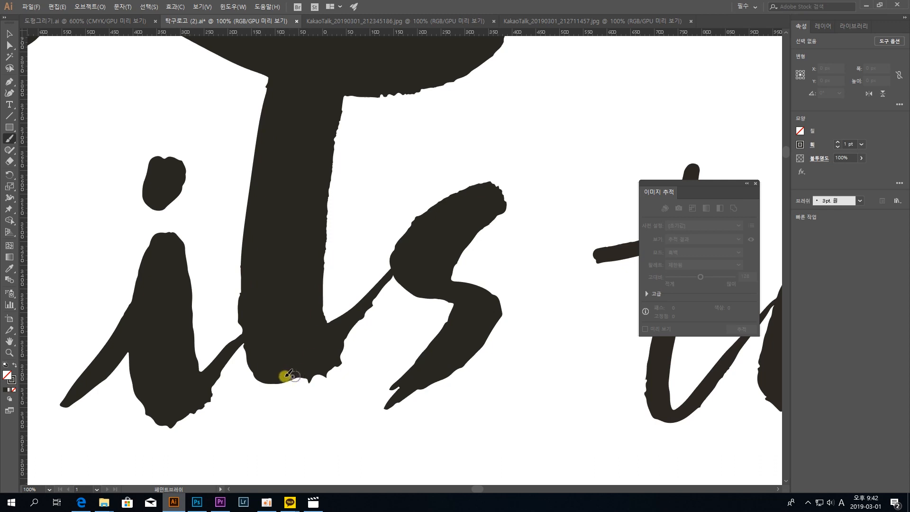
Smooth the bottom of the "t", the tail of the "s" and the base of the "i" with brush strokes
left_click_drag(279, 374, 315, 364)
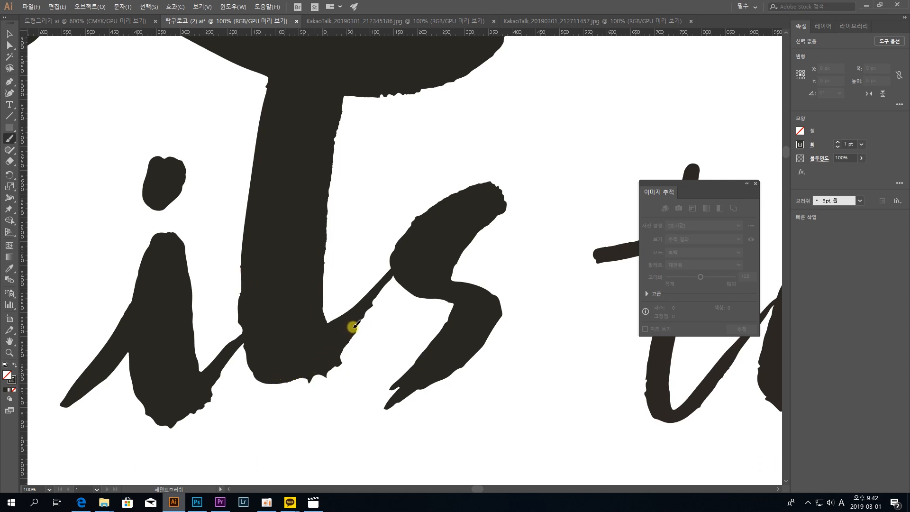
left_click_drag(394, 370, 386, 404)
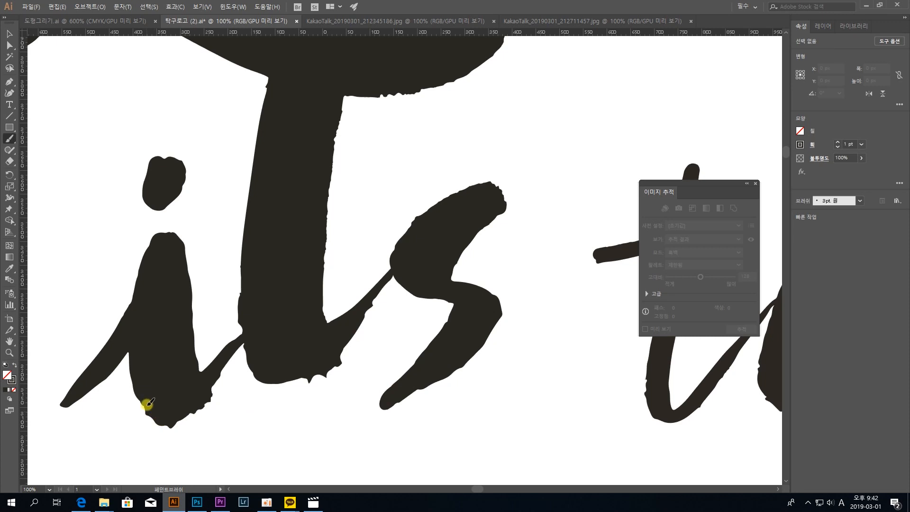
left_click_drag(162, 420, 191, 415)
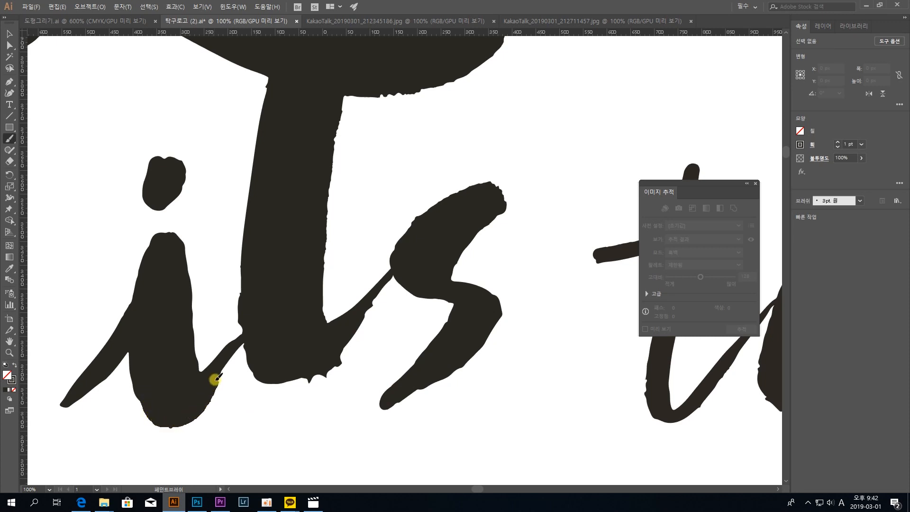
Fill the white gaps in the upper stem and left crossbar of the large "t" with brush strokes
scroll(406, 299, "up", 10)
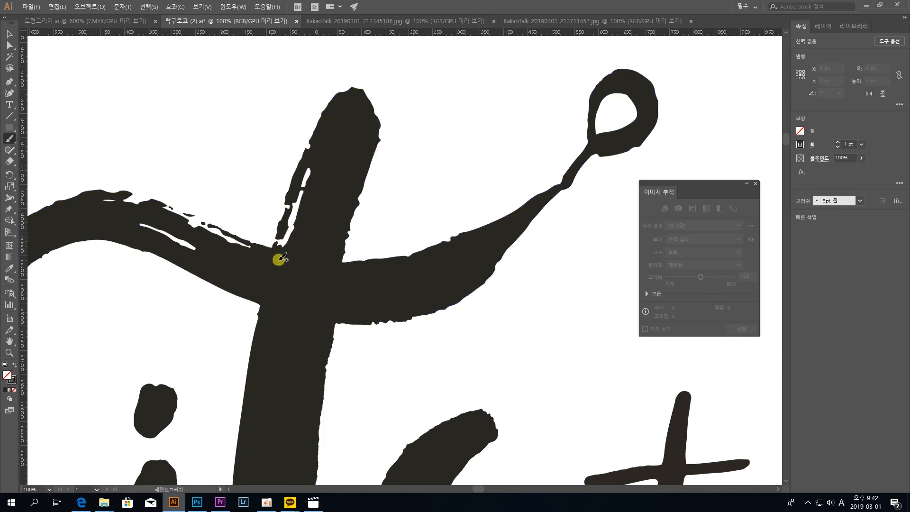
mouse_move(278, 258)
left_mouse_down()
mouse_move(310, 165)
mouse_move(285, 256)
mouse_move(290, 209)
left_mouse_up()
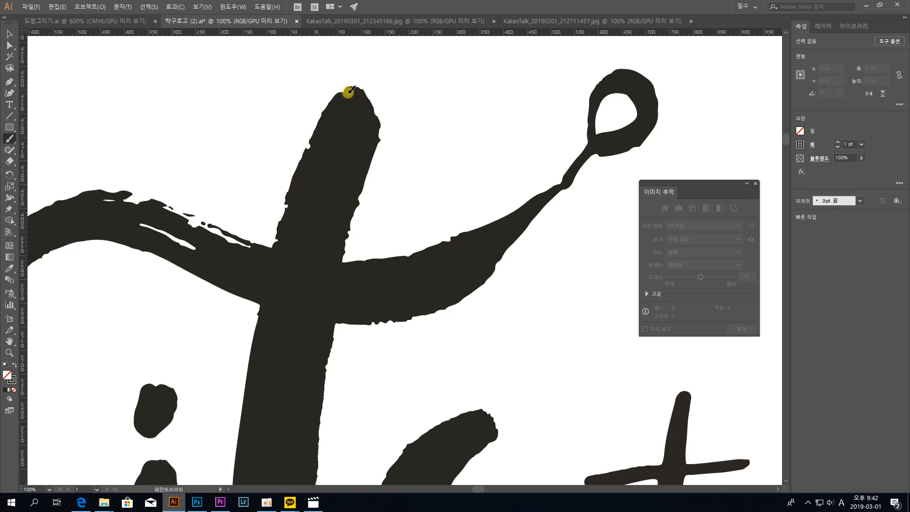
mouse_move(330, 107)
left_mouse_down()
mouse_move(299, 177)
mouse_move(283, 269)
mouse_move(399, 286)
left_mouse_up()
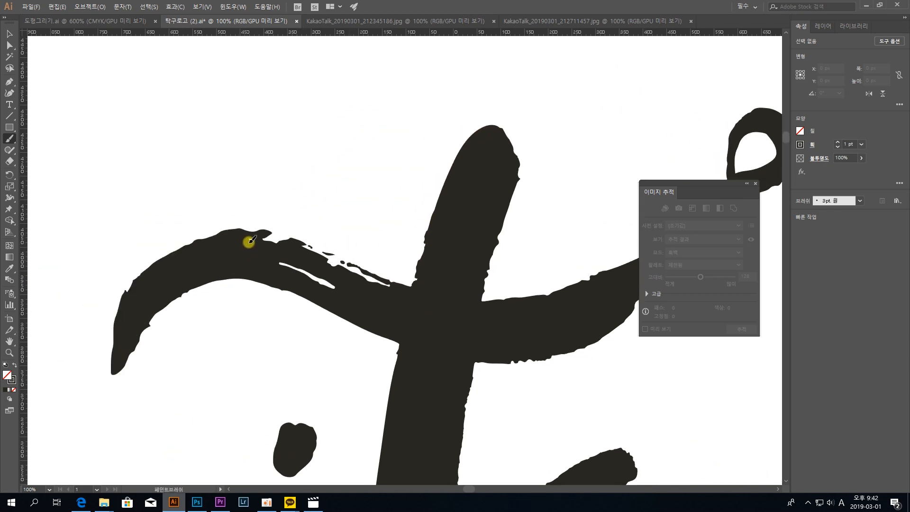
mouse_move(250, 241)
left_mouse_down()
mouse_move(427, 296)
mouse_move(339, 270)
mouse_move(388, 290)
mouse_move(280, 265)
mouse_move(333, 280)
mouse_move(235, 233)
mouse_move(302, 244)
mouse_move(452, 300)
mouse_move(479, 299)
mouse_move(283, 294)
left_mouse_up()
key("space")
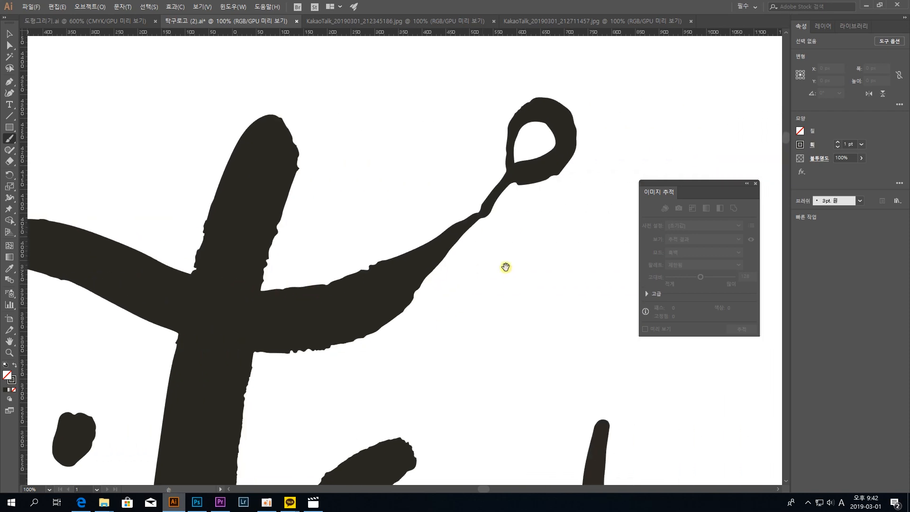
Smooth the ragged edges of both strokes of the "a" in "takgu" with the Paintbrush
left_click_drag(531, 275, 402, 120)
left_click_drag(482, 341, 369, 191)
left_click_drag(498, 290, 388, 290)
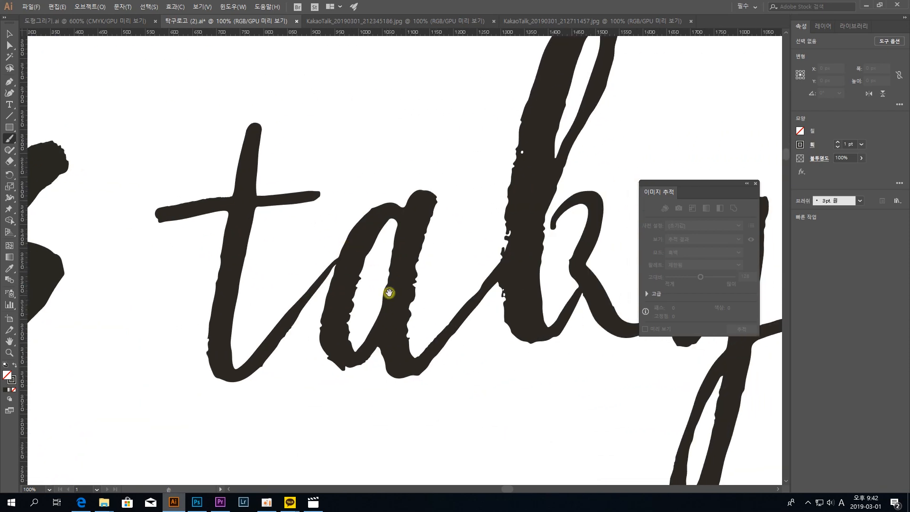
mouse_move(416, 233)
left_mouse_down()
mouse_move(430, 202)
mouse_move(414, 270)
left_mouse_up()
left_click_drag(410, 301, 405, 334)
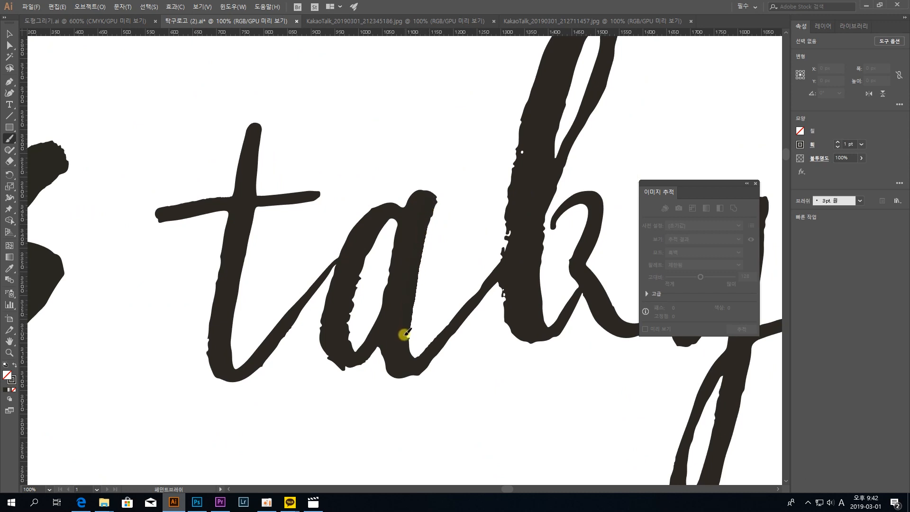
mouse_move(339, 305)
left_mouse_down()
mouse_move(358, 252)
mouse_move(348, 321)
left_mouse_up()
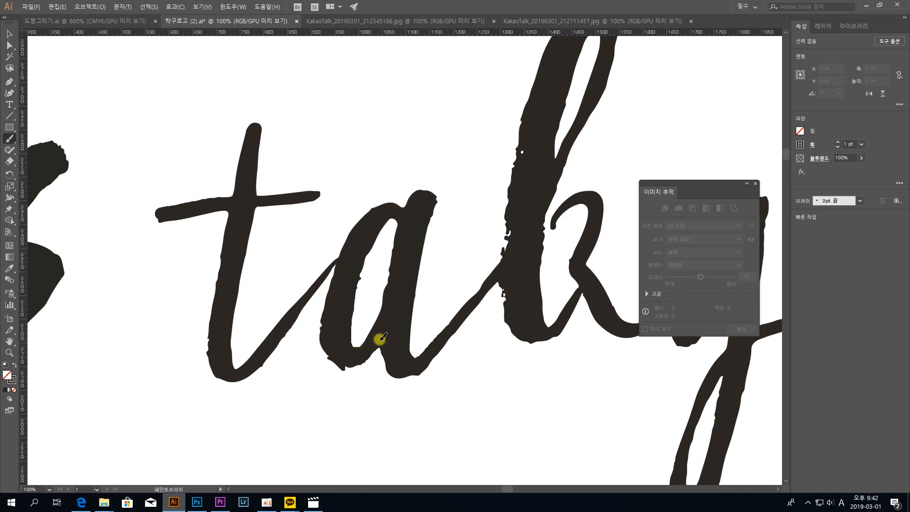
Paint over the hole and ragged left edge of the "k" stem and smooth the outline of the "g" in "takgu"
left_click_drag(475, 258, 308, 272)
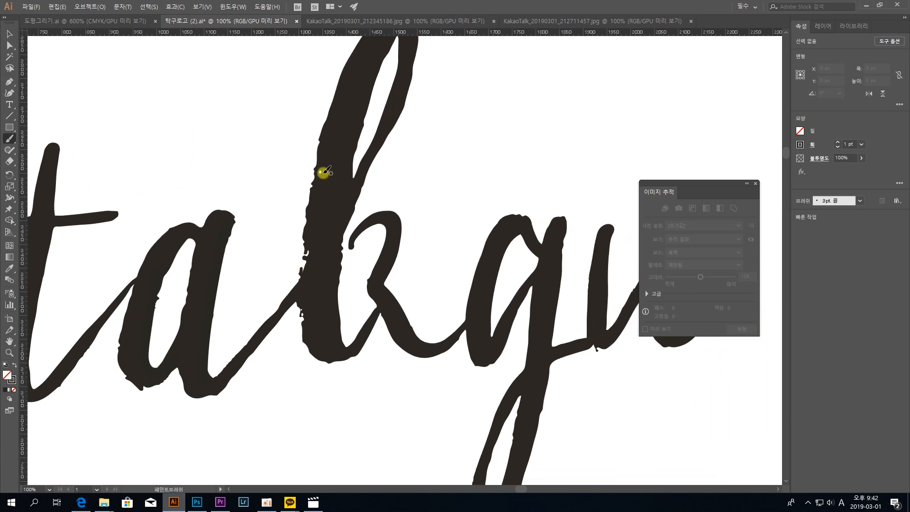
mouse_move(324, 172)
left_mouse_down()
mouse_move(331, 130)
mouse_move(304, 284)
mouse_move(305, 334)
mouse_move(326, 349)
left_mouse_up()
left_click_drag(385, 207, 257, 172)
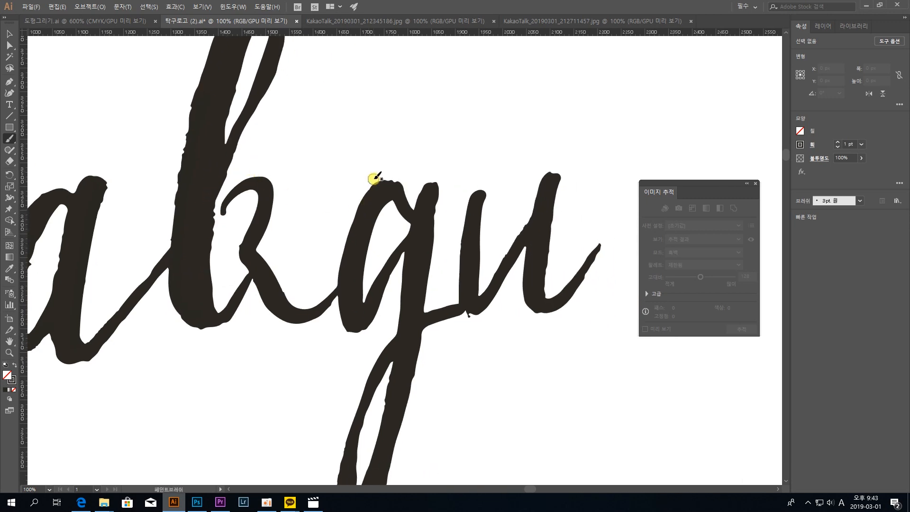
left_click_drag(374, 178, 385, 184)
left_click_drag(415, 221, 400, 184)
scroll(447, 181, "down", 5)
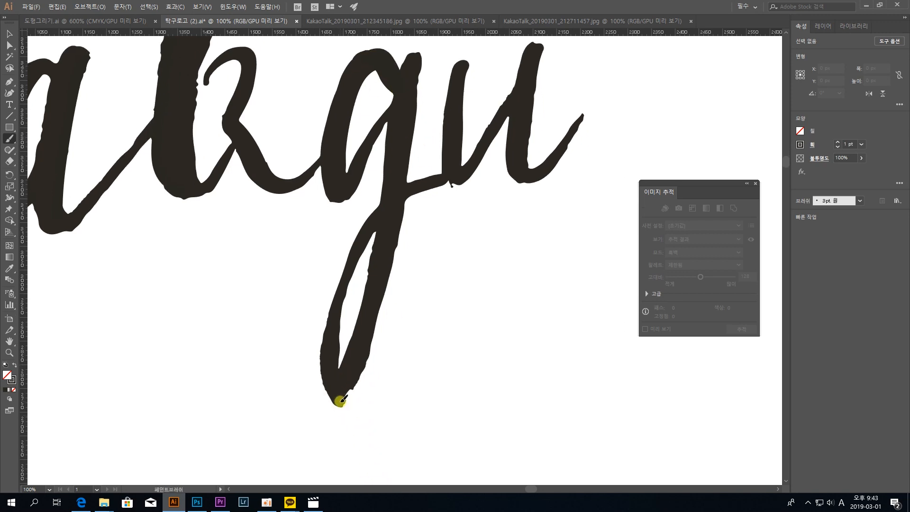
Show the rulers and place a horizontal guide along the baseline of "its"
key("ctrl+minus")
key("ctrl+minus")
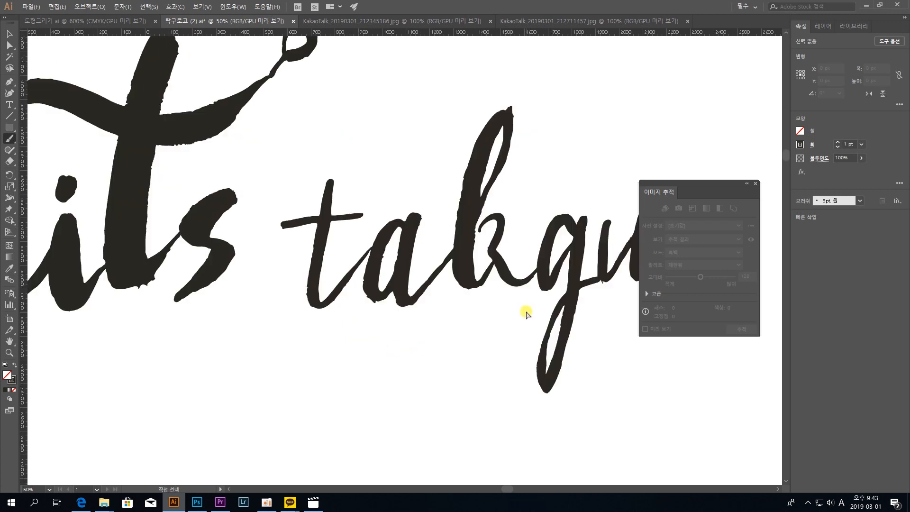
key("ctrl+minus")
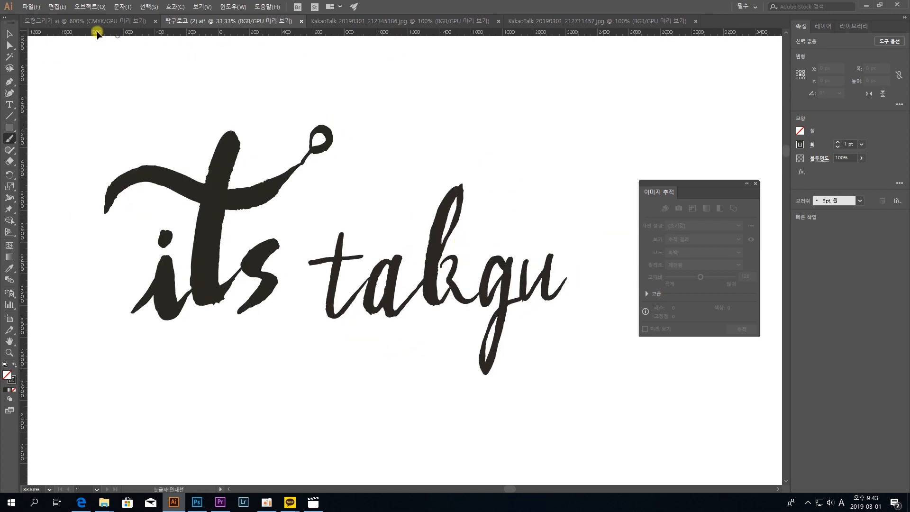
left_click_drag(97, 34, 325, 31)
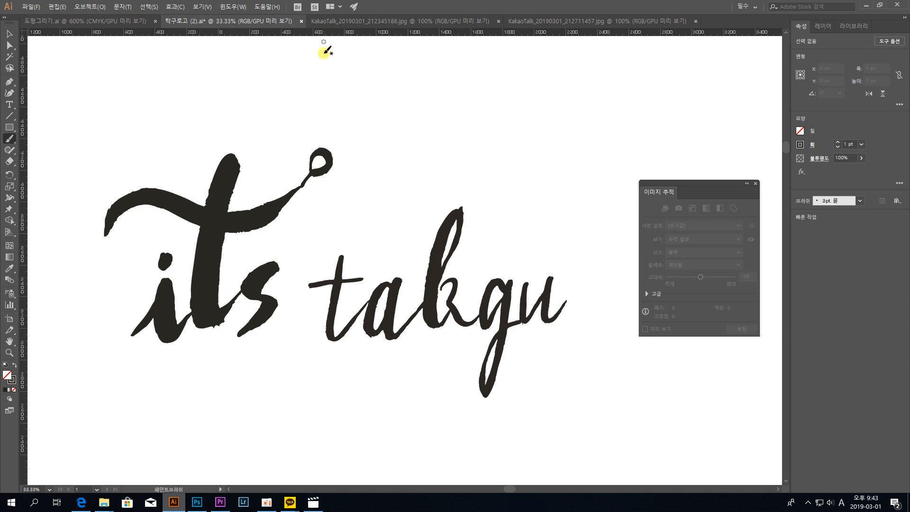
left_click_drag(321, 266, 344, 214)
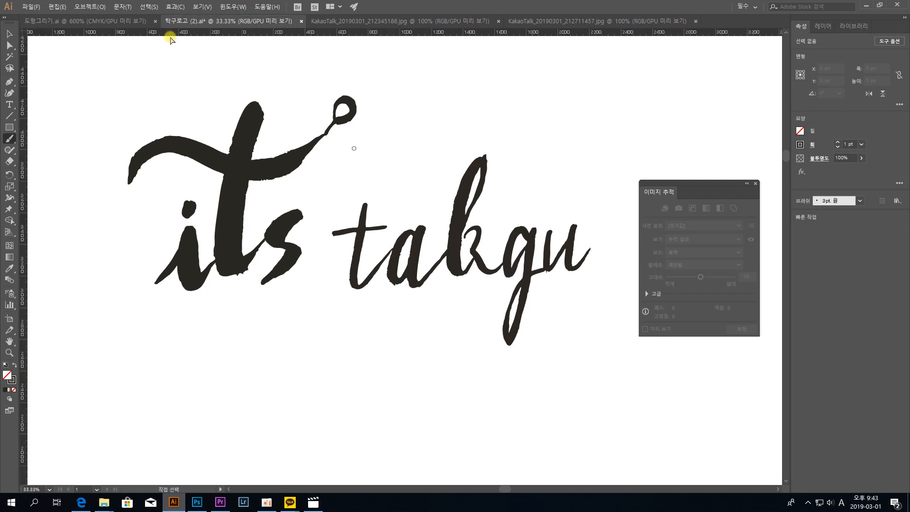
key("ctrl+r")
key("ctrl+r")
scroll(379, 34, "up", 1)
scroll(378, 30, "up", 1)
left_click_drag(378, 30, 384, 314)
Select all the "takgu" letters without the guide and group them
left_click(8, 35)
left_click_drag(282, 284, 283, 276)
left_click_drag(469, 302, 411, 294)
left_click_drag(348, 252, 552, 285)
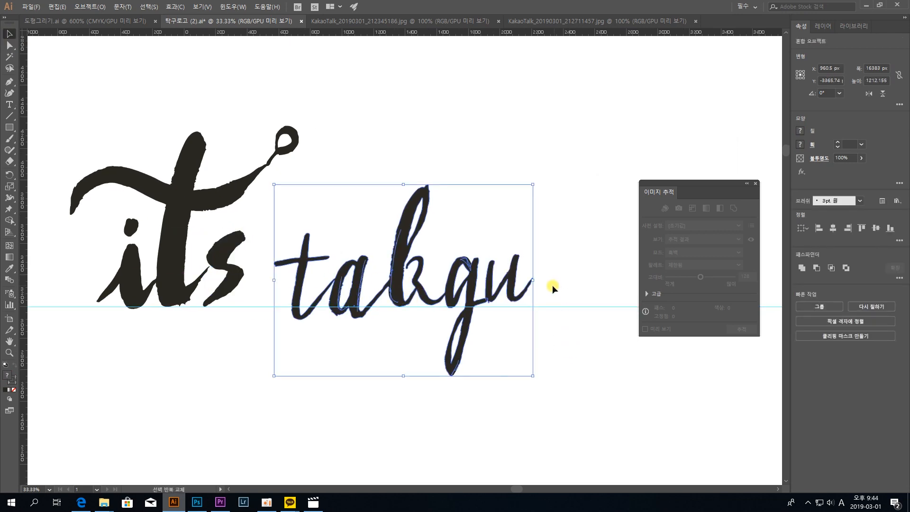
left_click_drag(399, 253, 396, 249)
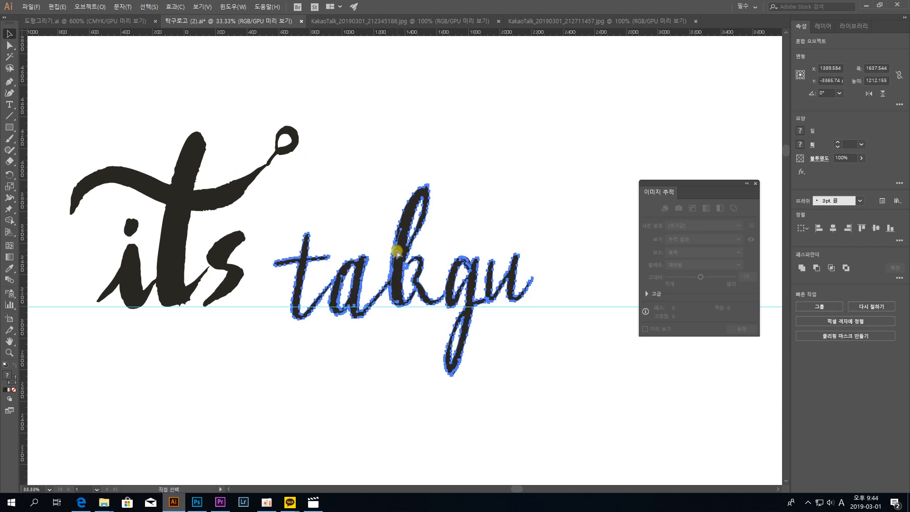
left_click(303, 329)
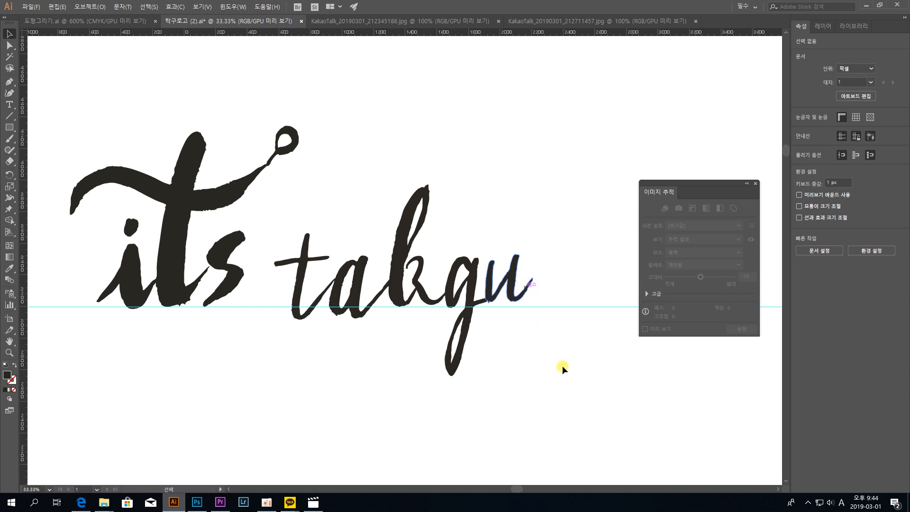
left_click_drag(562, 381, 293, 199)
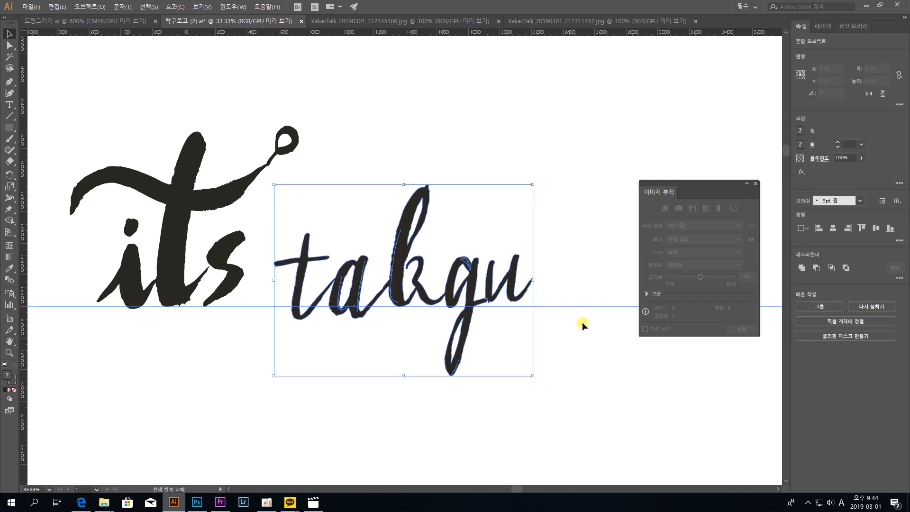
left_click_drag(611, 346, 570, 268)
key("ctrl+g")
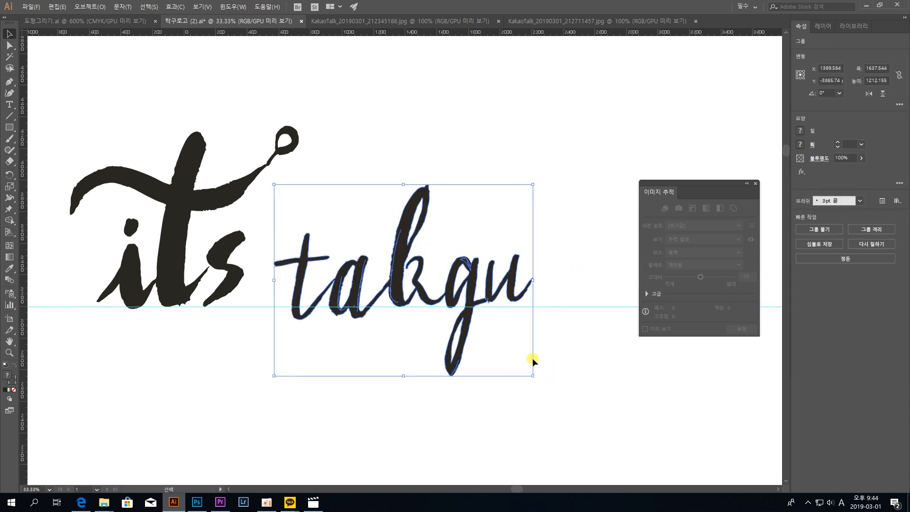
Rotate the "takgu" group clockwise to about 356° and move it up so its letters sit on the guide
left_click_drag(537, 380, 533, 387)
left_click_drag(477, 275, 465, 263)
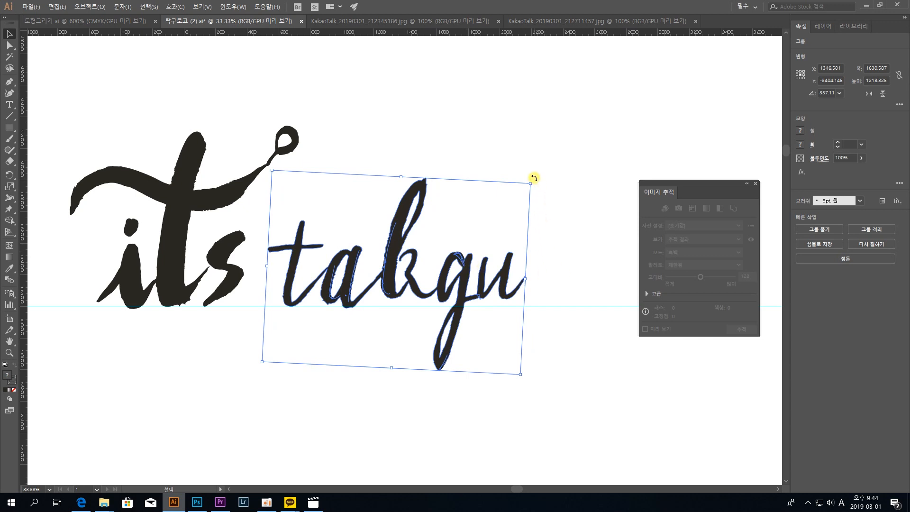
left_click_drag(534, 178, 534, 182)
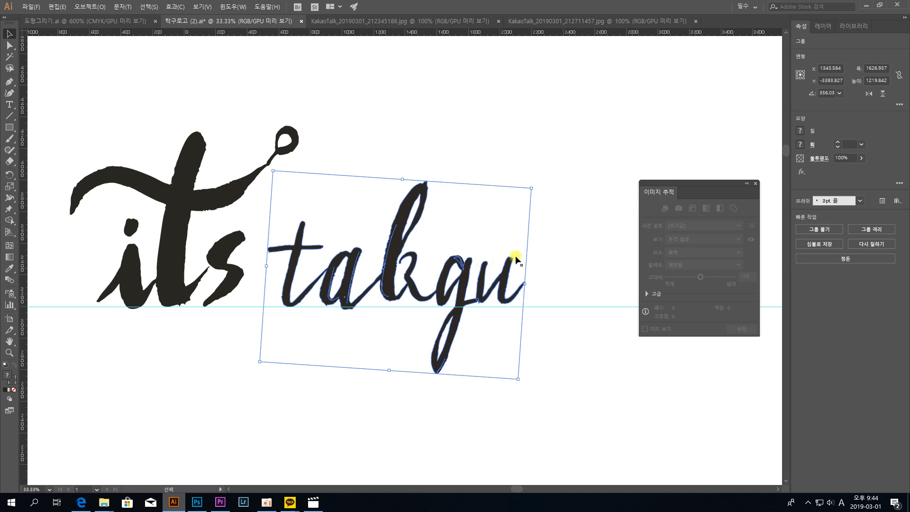
left_click(568, 249)
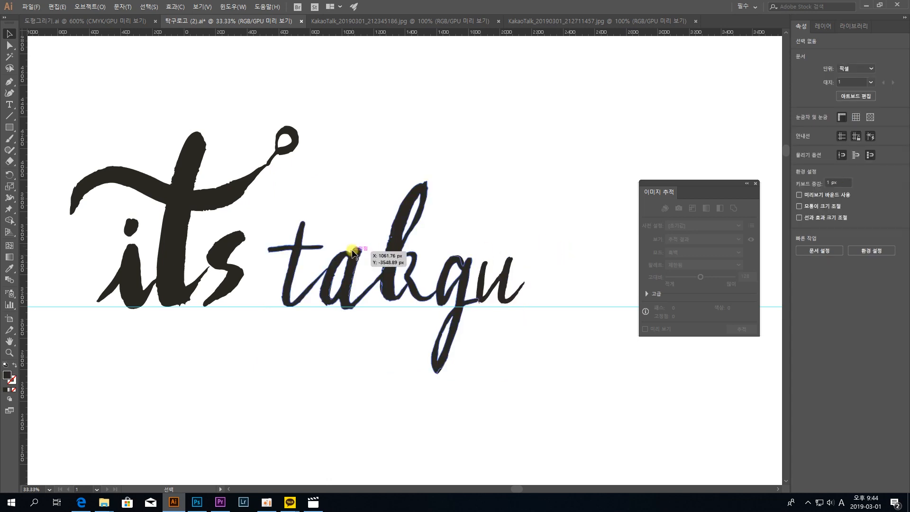
Select the whole "its takgu" lettering and scale it down proportionally to about 1450 by 790 px
left_click_drag(295, 207, 325, 238)
left_click_drag(116, 123, 457, 308)
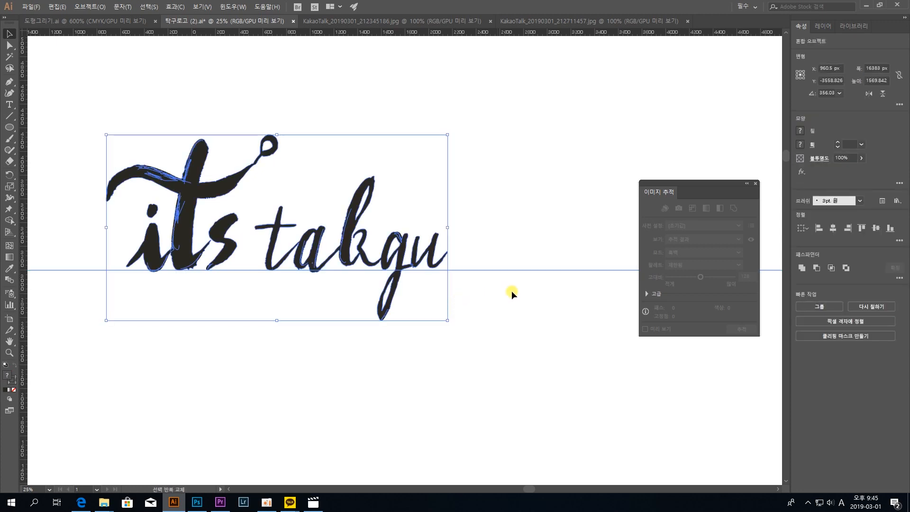
left_click_drag(447, 137, 386, 180)
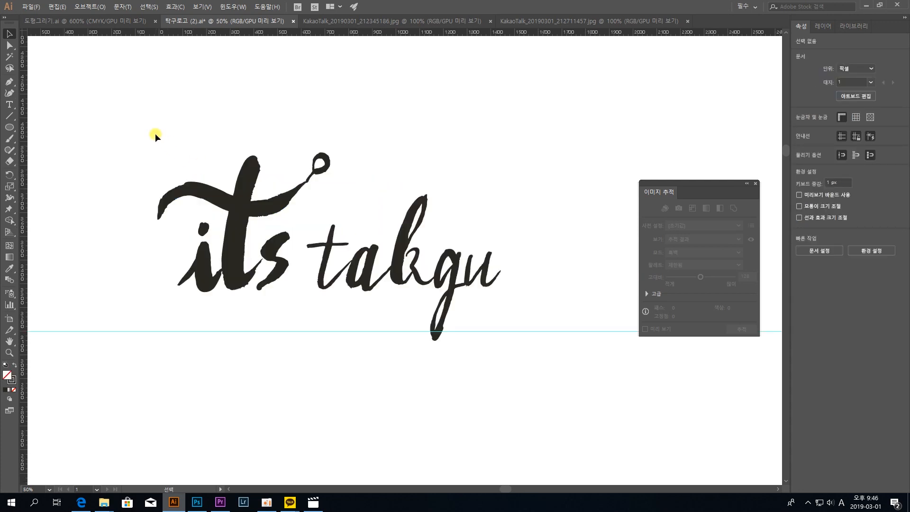
Outline the strokes of the whole "its takgu" lettering and unite all its shapes with Pathfinder
mouse_move(155, 135)
left_mouse_down()
mouse_move(504, 329)
mouse_move(566, 316)
left_mouse_up()
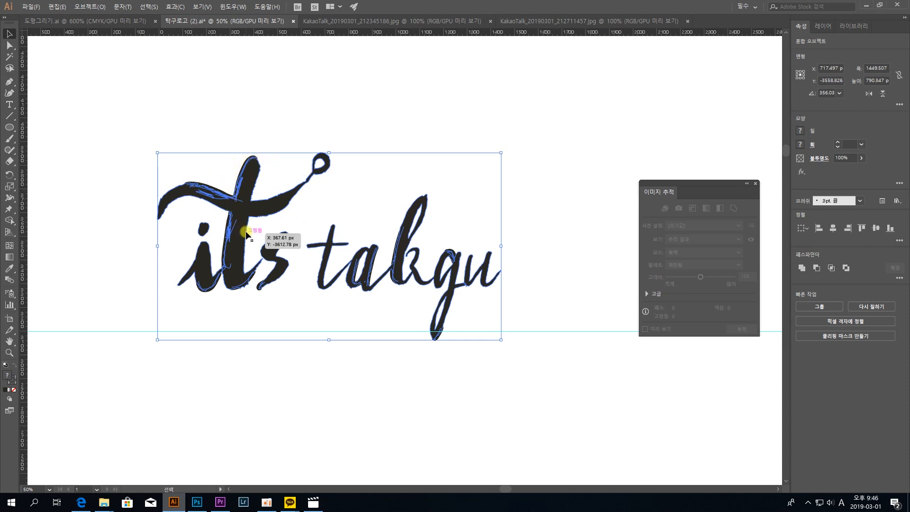
key("a")
scroll(246, 234, "up", 2)
key("v")
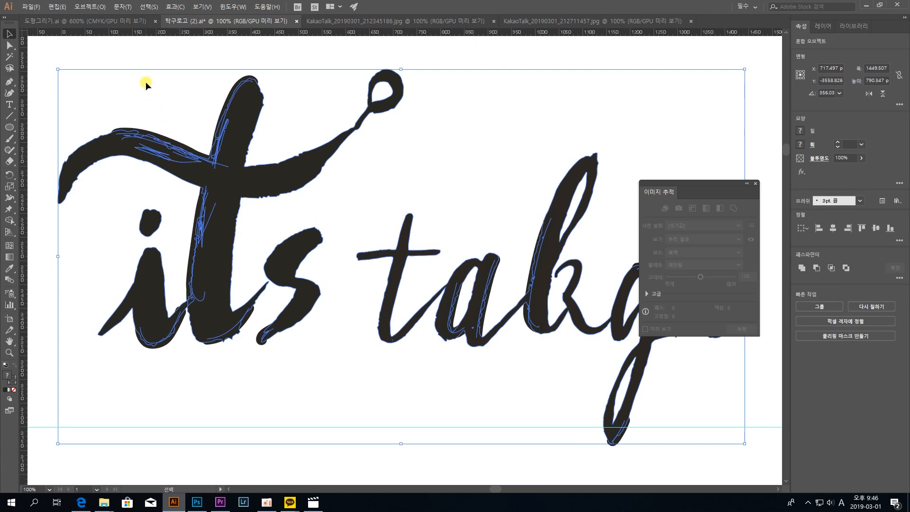
left_click(90, 7)
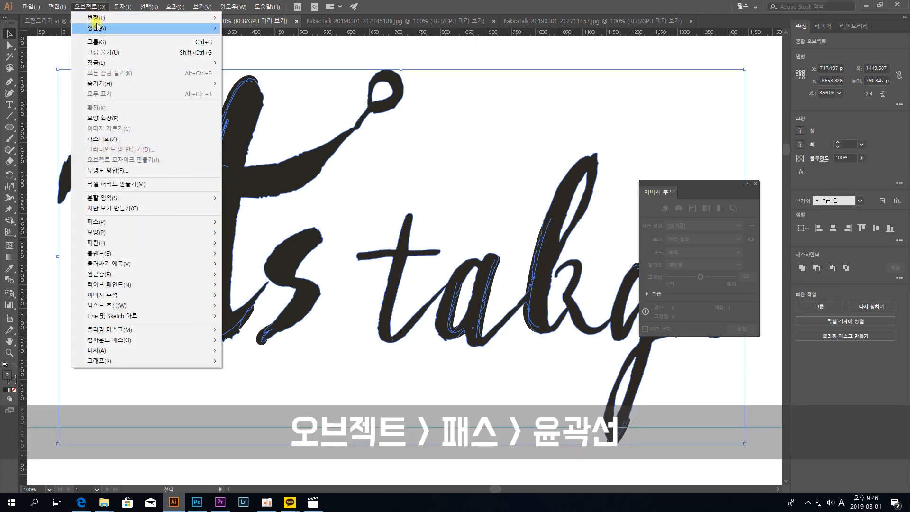
mouse_move(171, 221)
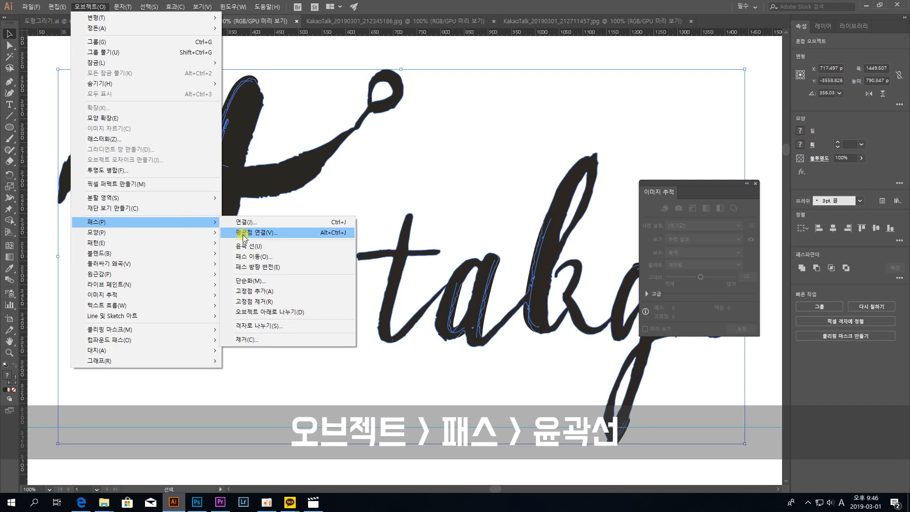
left_click(268, 250)
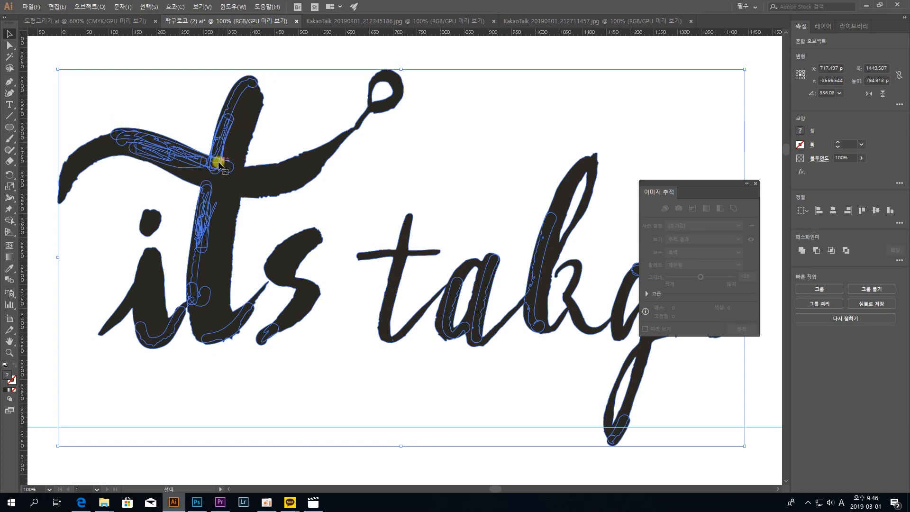
left_click(802, 250)
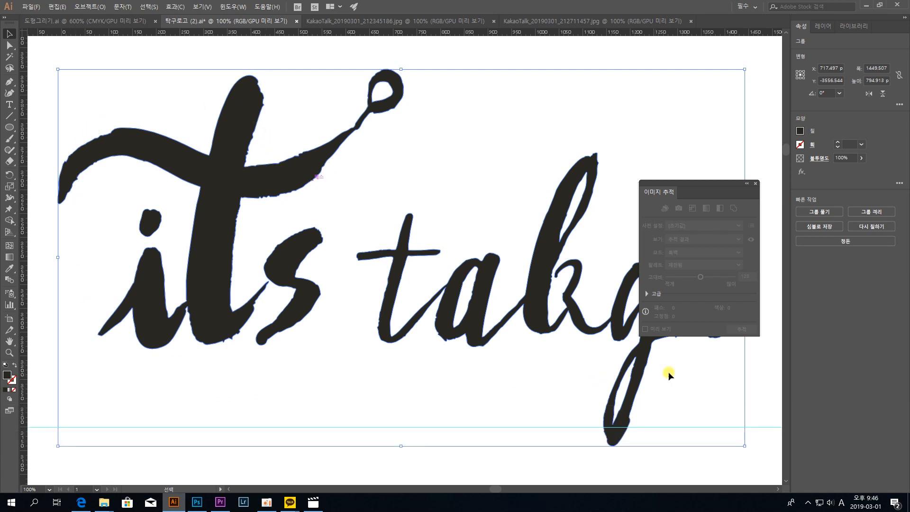
Scale the united "its takgu" lettering down proportionally around its centre to about 636 by 349 px and deselect it
left_click(419, 169)
left_click(322, 151)
left_click_drag(288, 151, 320, 153)
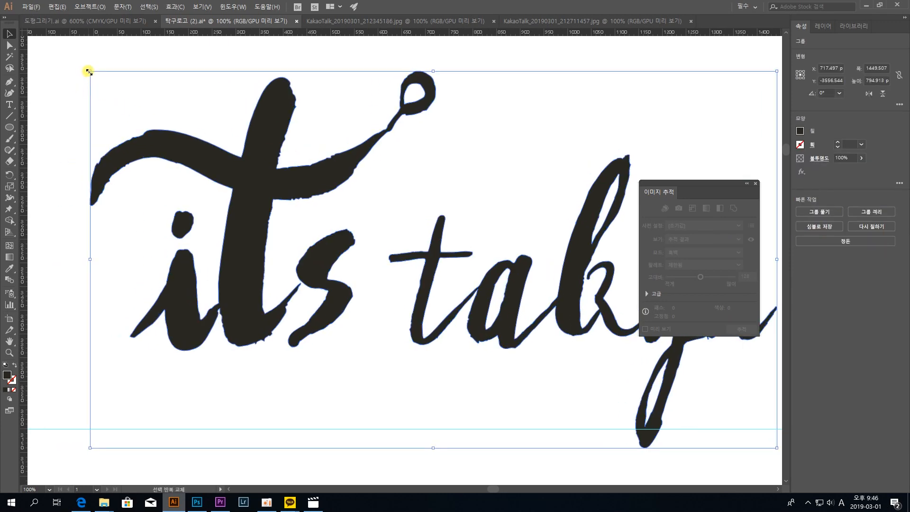
left_click_drag(88, 72, 240, 172)
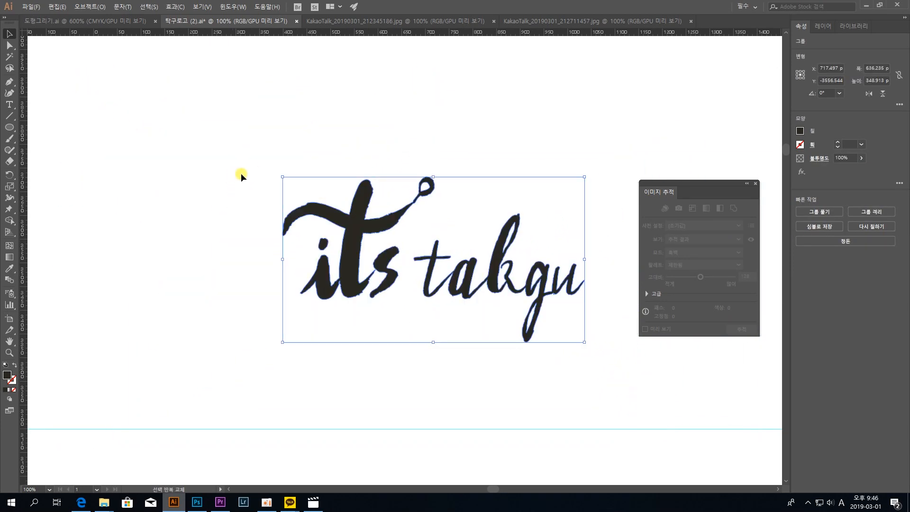
left_click(255, 167)
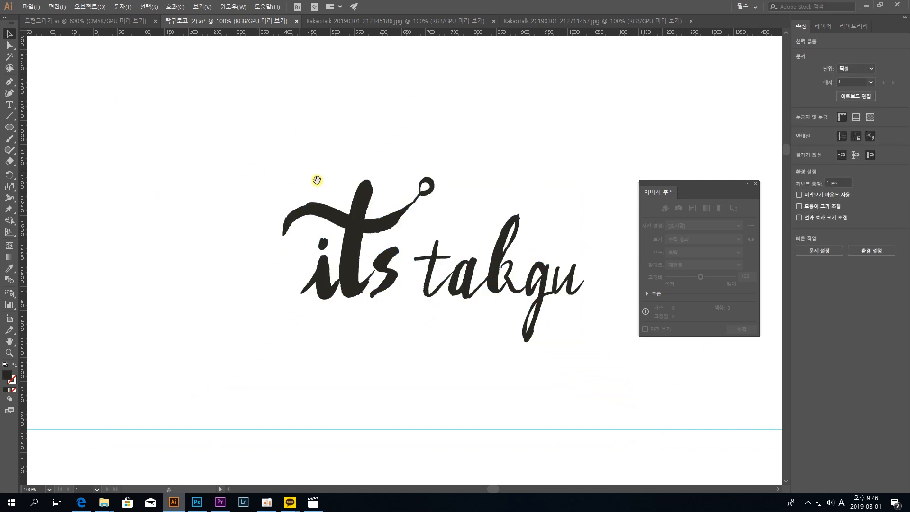
Draw a circle about 612 px in diameter with the Ellipse tool, roughly centred over the "its takgu" lettering
left_click_drag(314, 179, 202, 183)
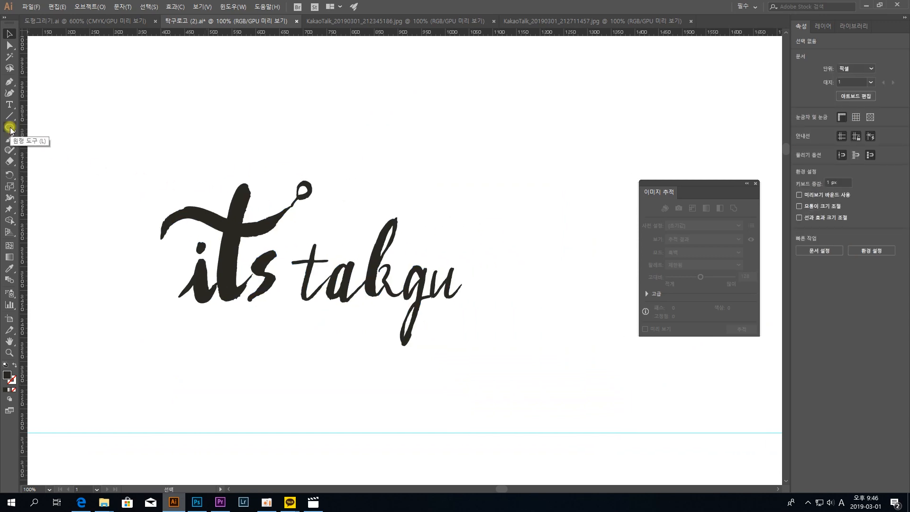
left_click(9, 127)
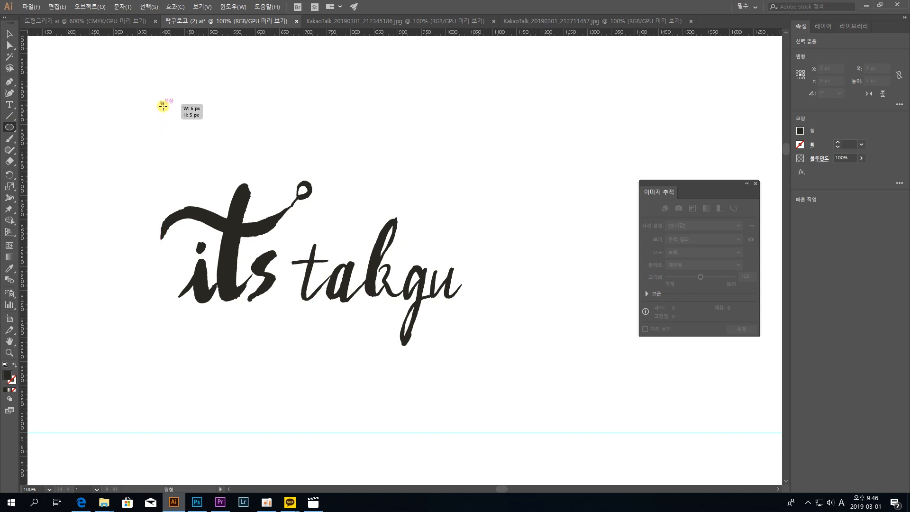
left_click_drag(159, 101, 447, 398)
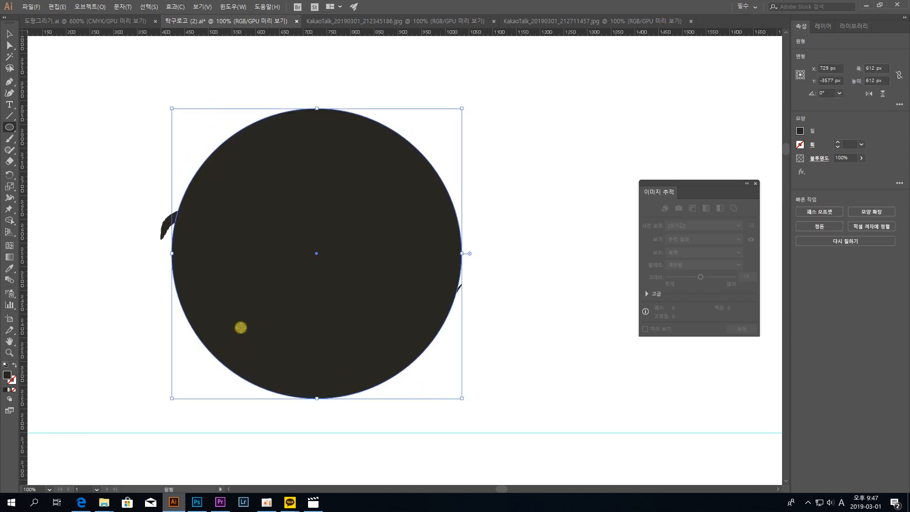
Swap the circle's fill and stroke so it has no fill, set its stroke to 20 pt, and deselect it
left_click(14, 364)
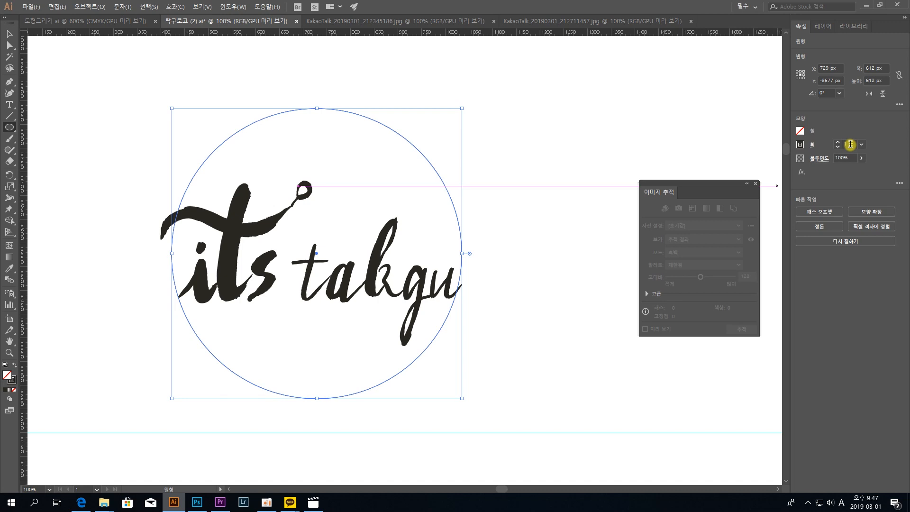
scroll(850, 144, "up", 9)
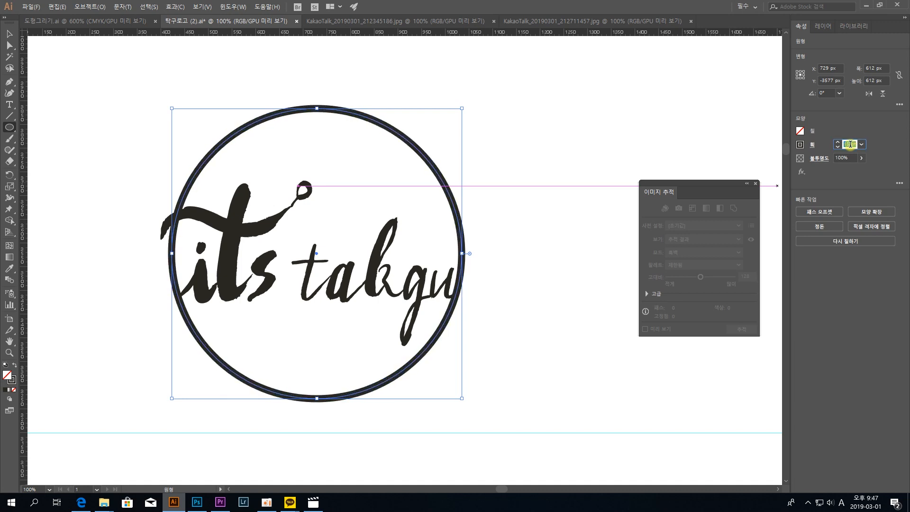
scroll(850, 144, "up", 1)
scroll(850, 144, "down", 2)
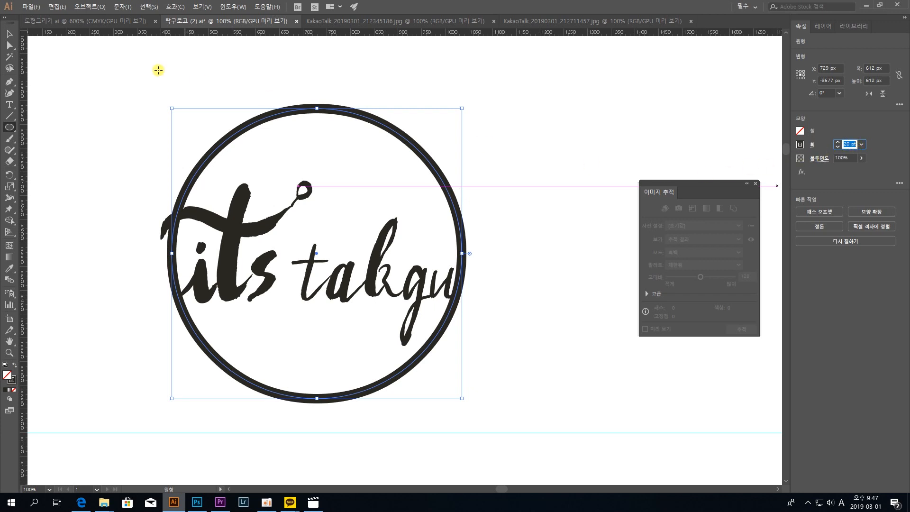
left_click(7, 35)
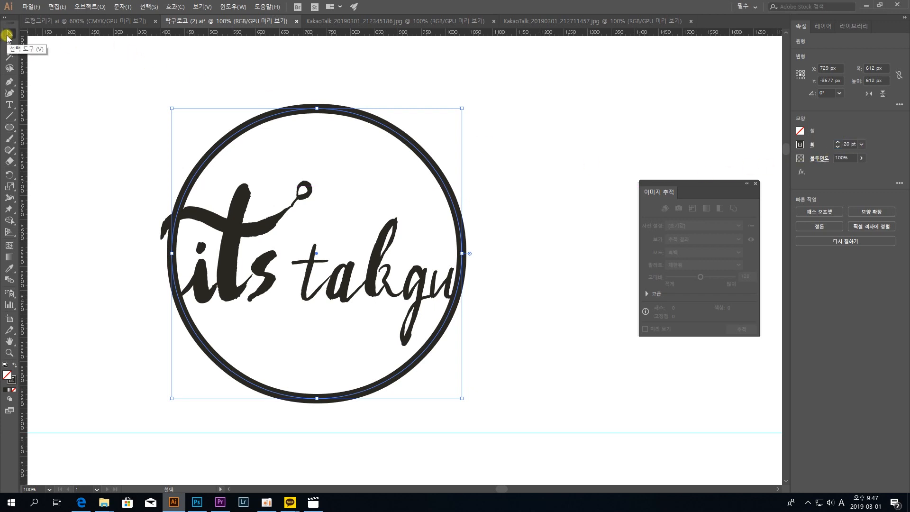
left_click(212, 105)
left_click(338, 127)
left_click(436, 95)
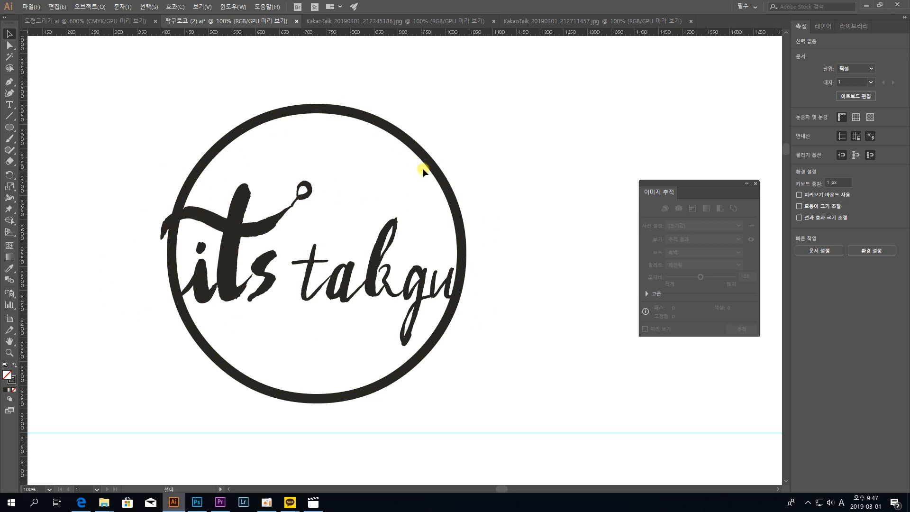
Copy the circle straight up to about Y -3883 px and straight down to about Y -3224 px, overlapping the original
left_click_drag(425, 164, 419, 263)
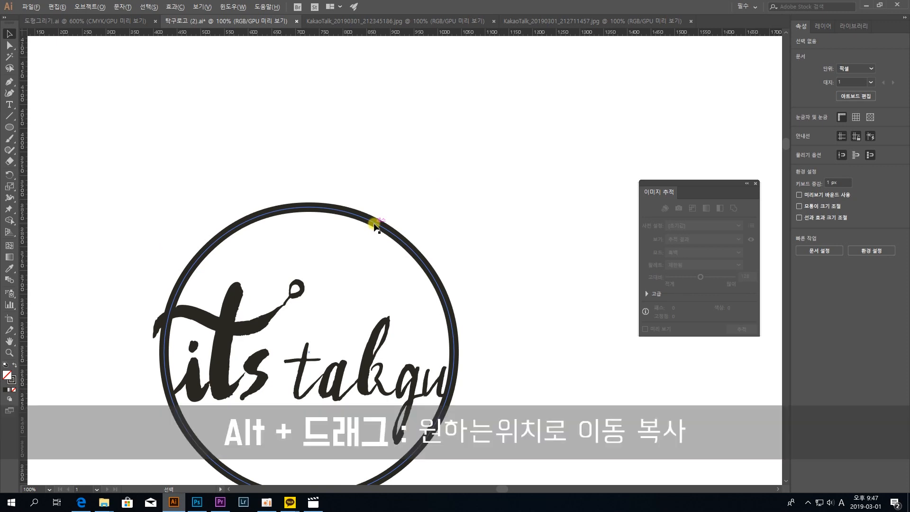
left_click_drag(374, 226, 362, 76)
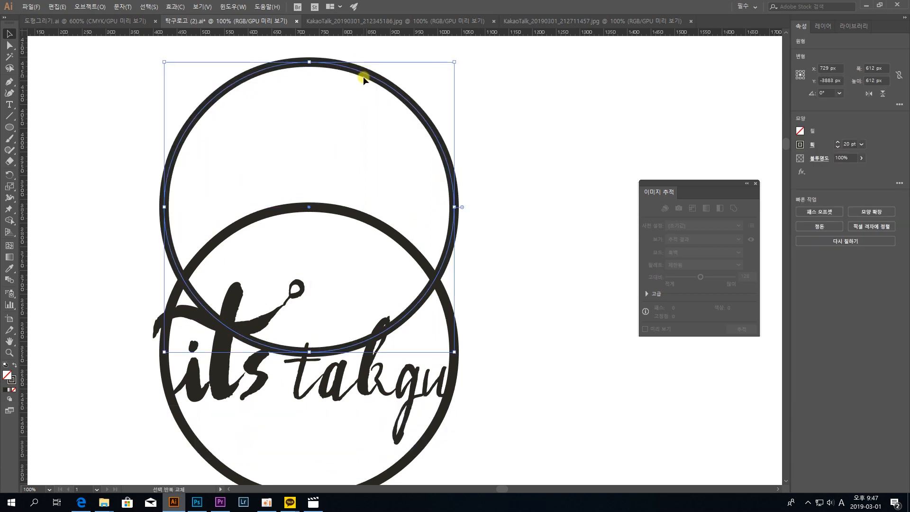
scroll(371, 128, "down", 2)
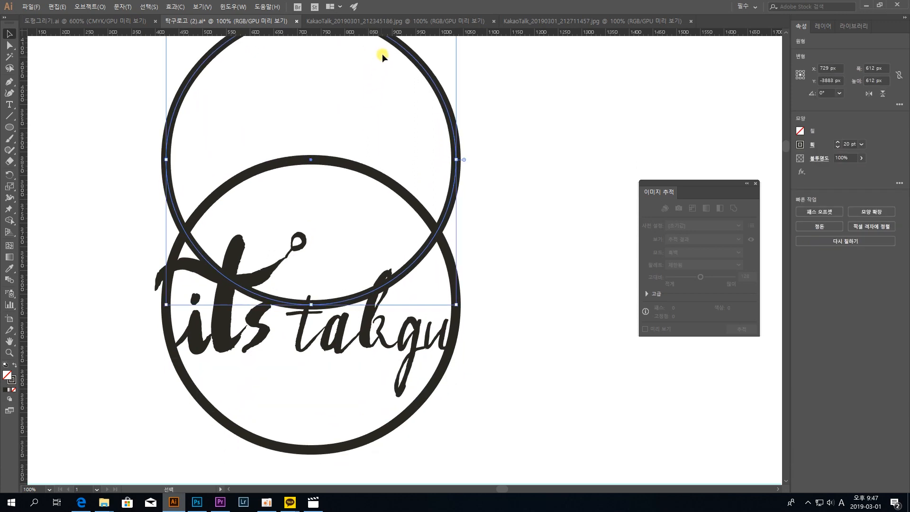
left_click_drag(394, 42, 423, 355)
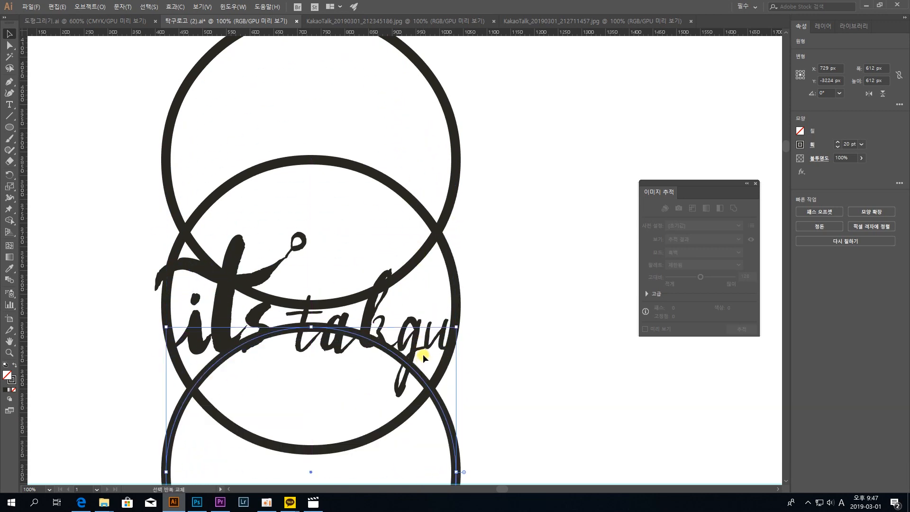
Select all three overlapping circles without the lettering and split them with the Pathfinder Divide operation
scroll(513, 237, "up", 2)
mouse_move(535, 337)
left_mouse_down()
mouse_move(404, 205)
mouse_move(422, 229)
left_mouse_up()
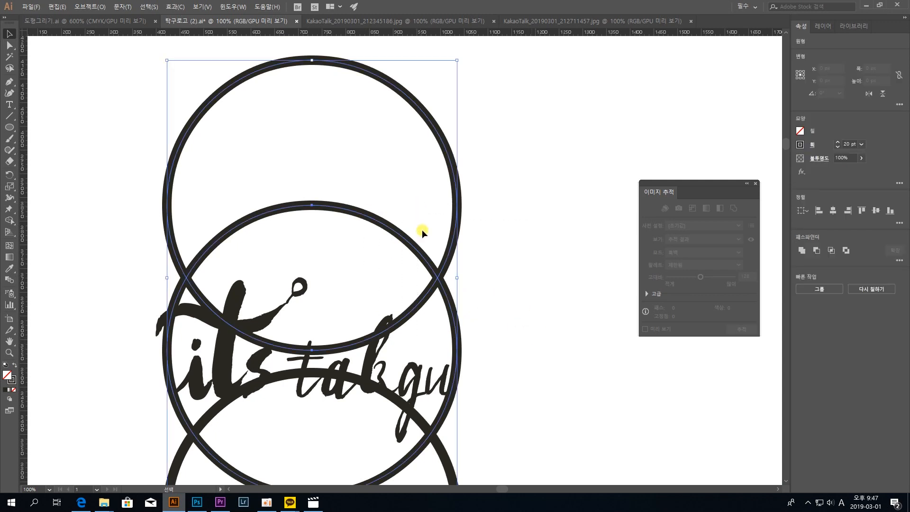
left_click_drag(446, 285, 441, 180)
left_click_drag(489, 388, 431, 373)
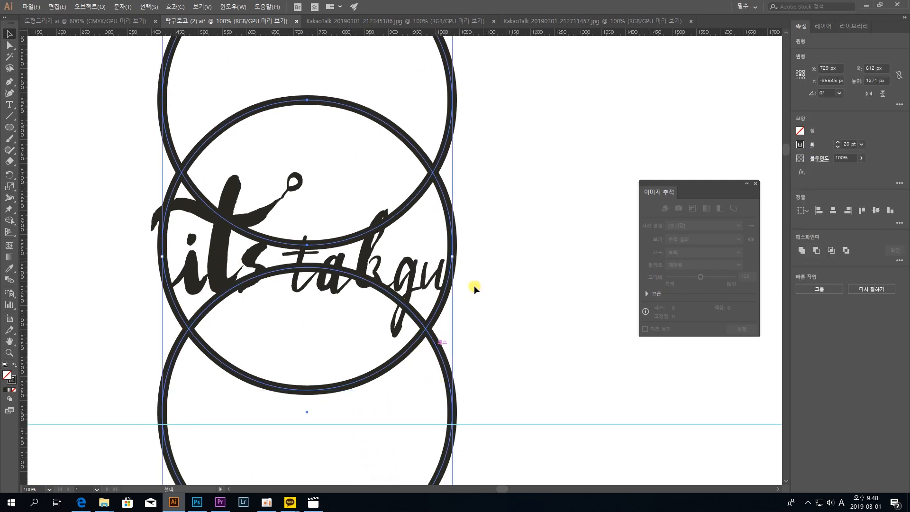
left_click(899, 260)
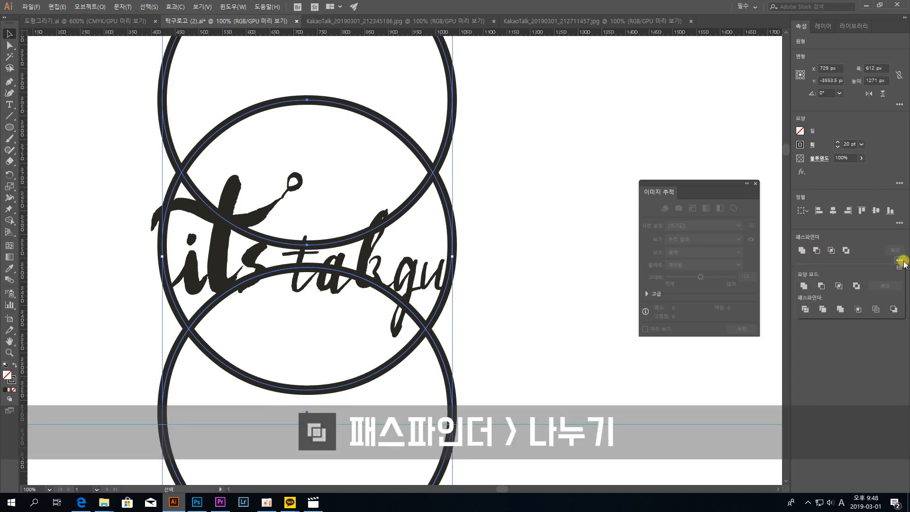
left_click(805, 311)
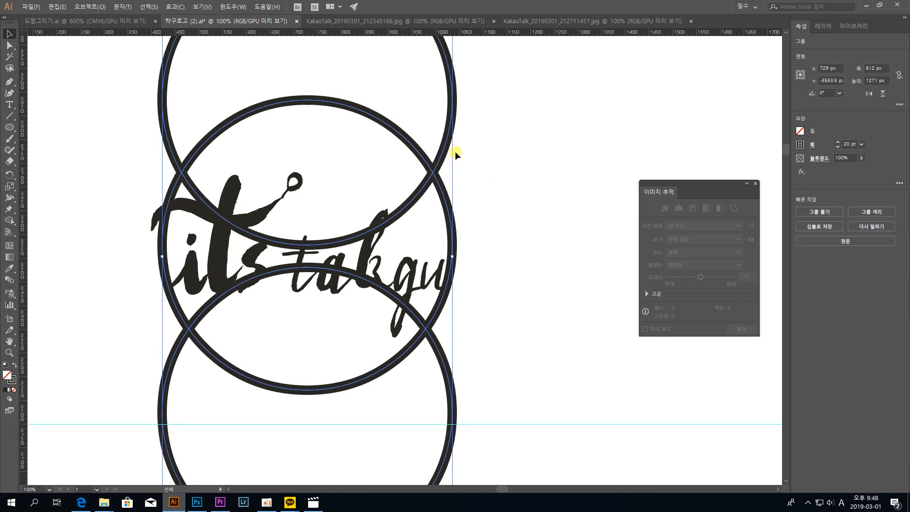
Delete the part of the upper circle that extends outside the middle circle using the Direct Selection tool
scroll(450, 210, "up", 2)
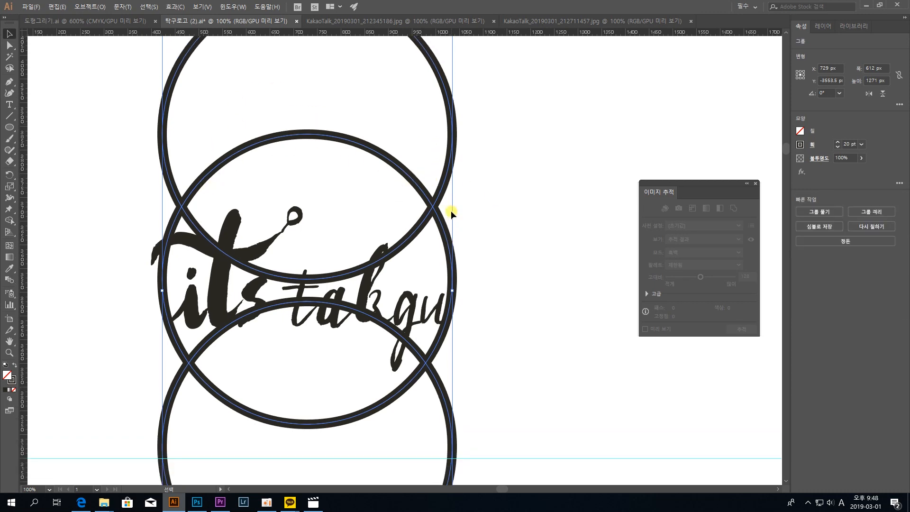
left_click(9, 46)
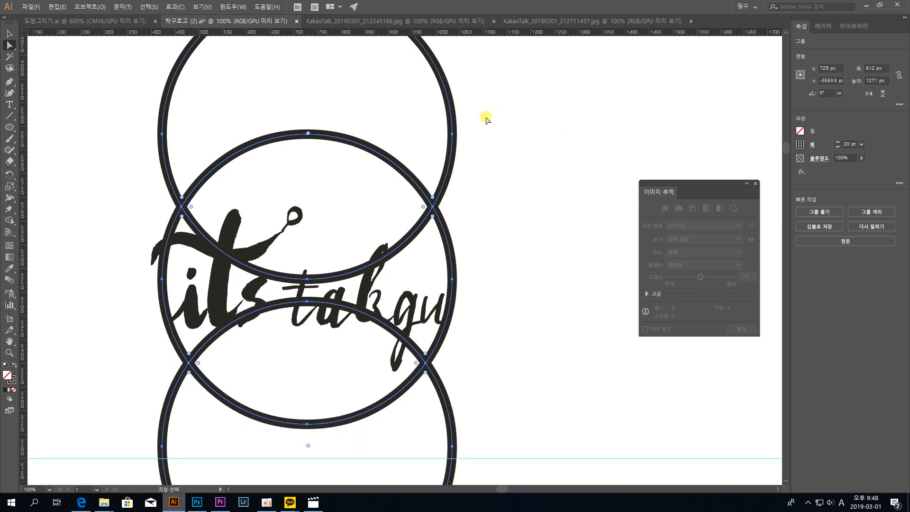
left_click_drag(470, 95, 290, 65)
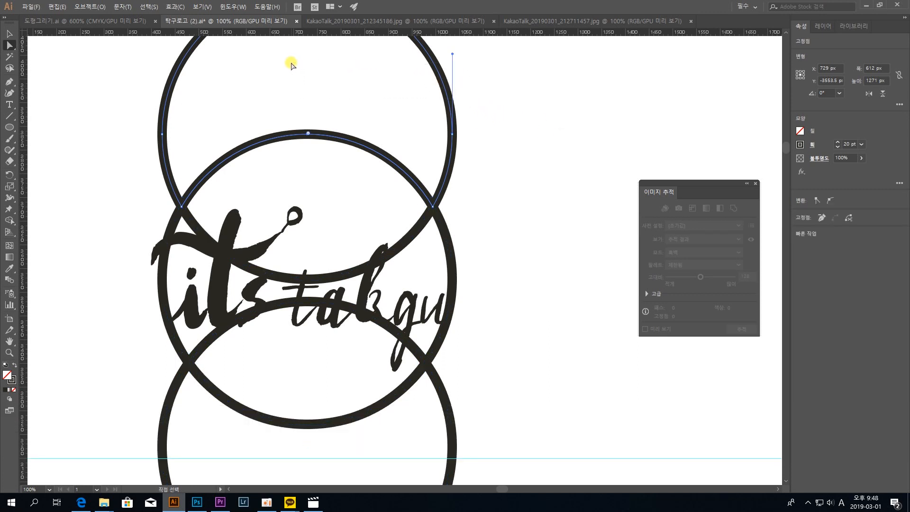
key("Delete")
key("Delete")
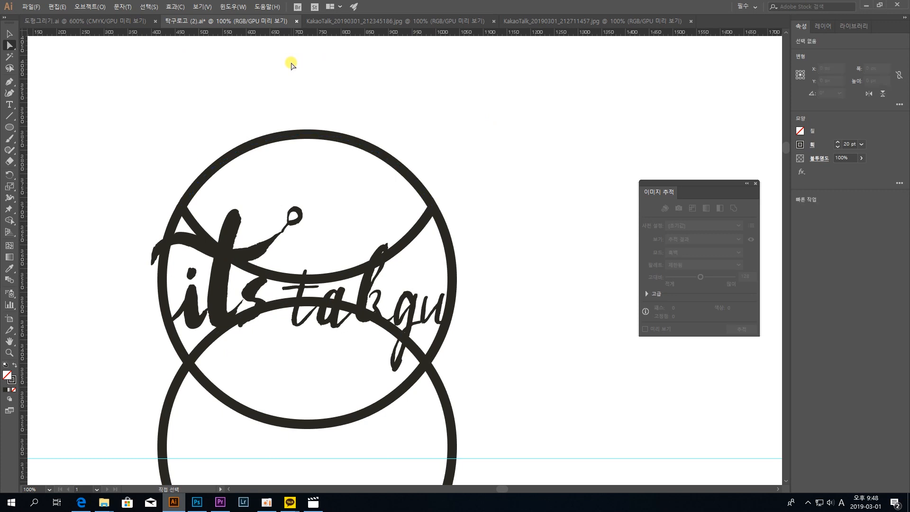
Delete the part of the lower circle that extends below the middle circle
scroll(472, 295, "down", 2)
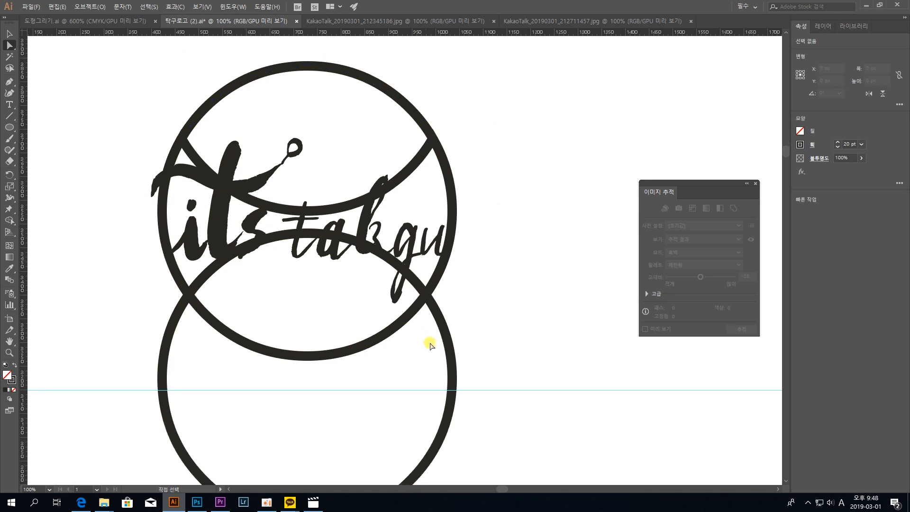
left_click_drag(524, 375, 396, 354)
key("Delete")
key("Delete")
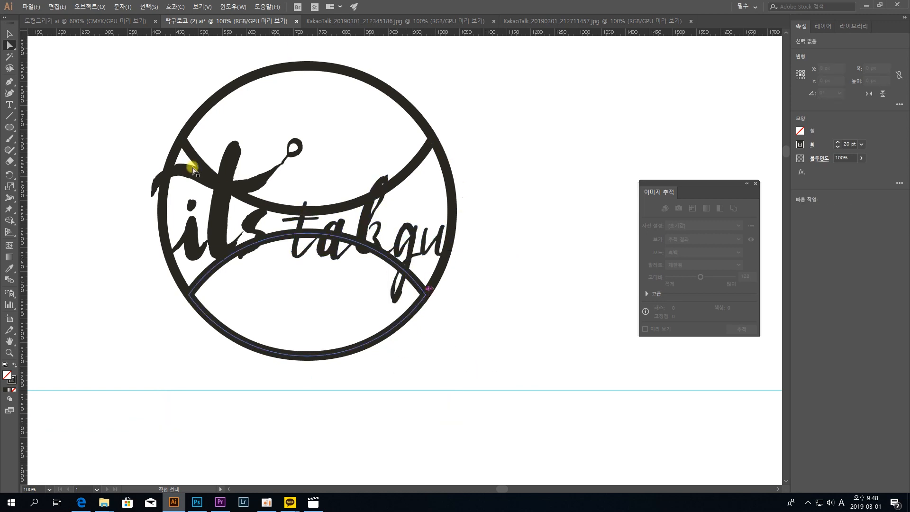
Delete the central section of the middle circle with its side arcs, keeping the upper and lower lens shapes
left_click_drag(143, 217, 174, 226)
key("Delete")
key("Delete")
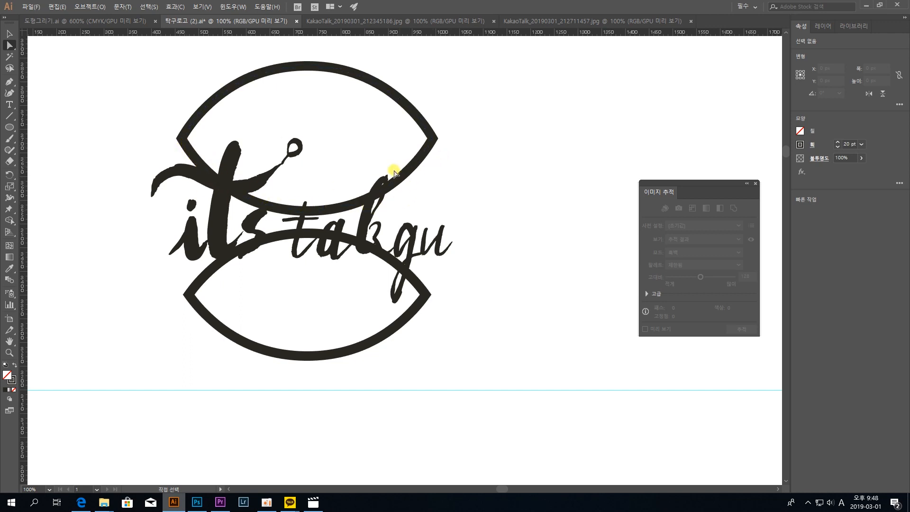
Delete the inner curves of the upper and lower lens shapes, keeping only the outer arcs
left_click(307, 210)
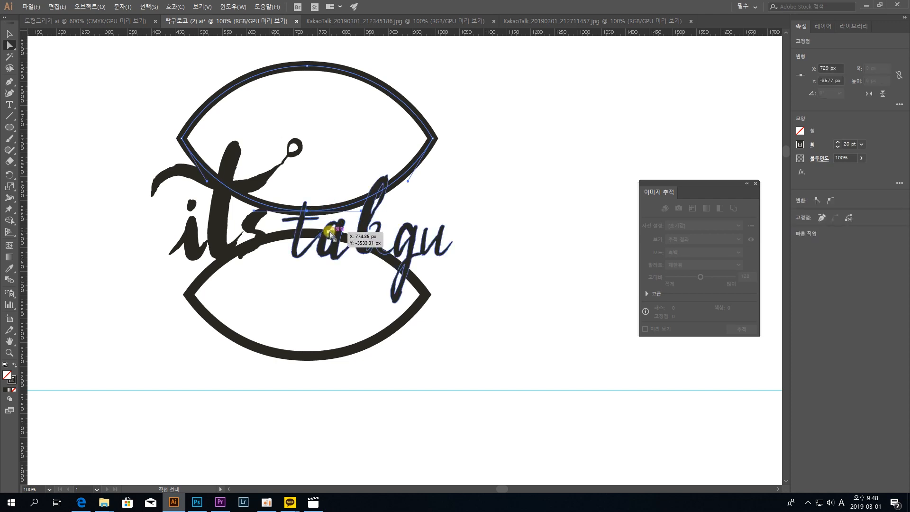
key("Delete")
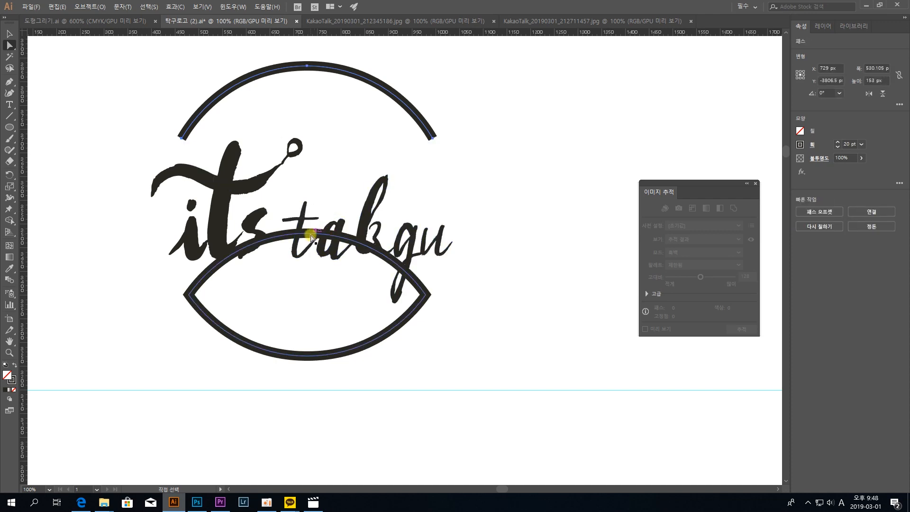
left_click(310, 234)
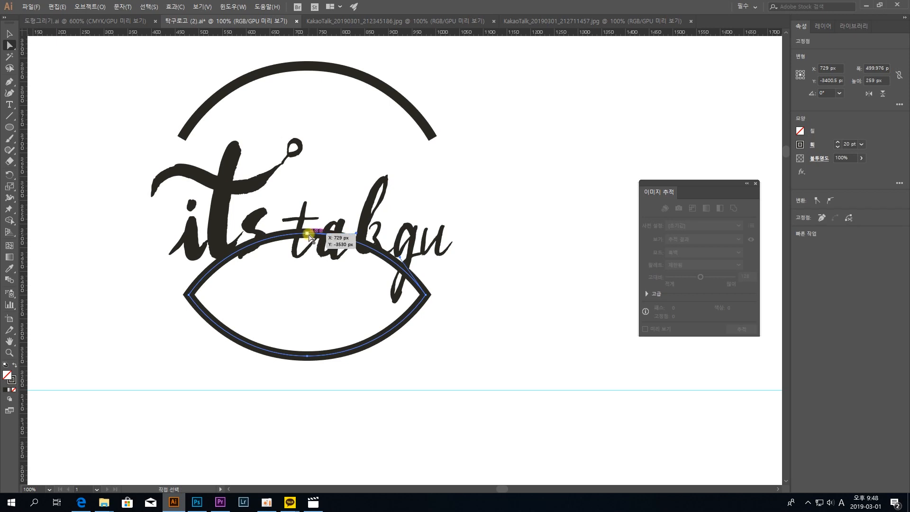
key("Delete")
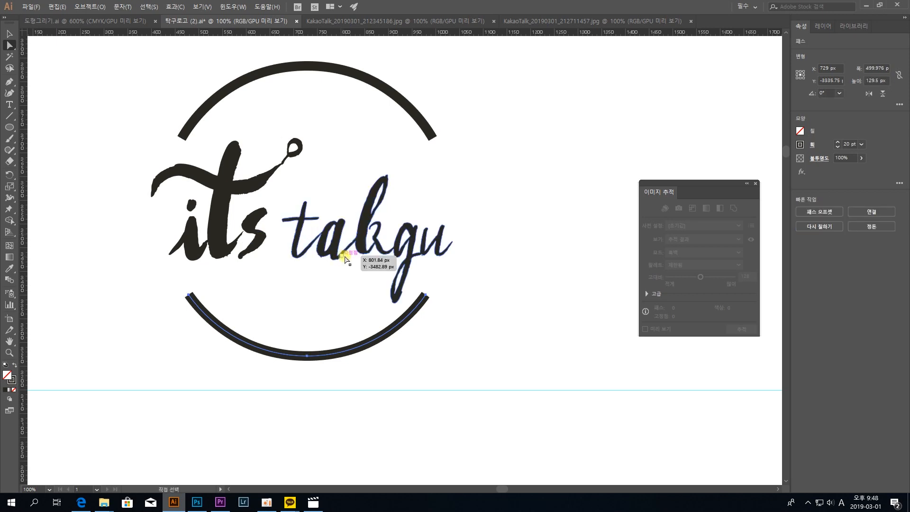
left_click(478, 259)
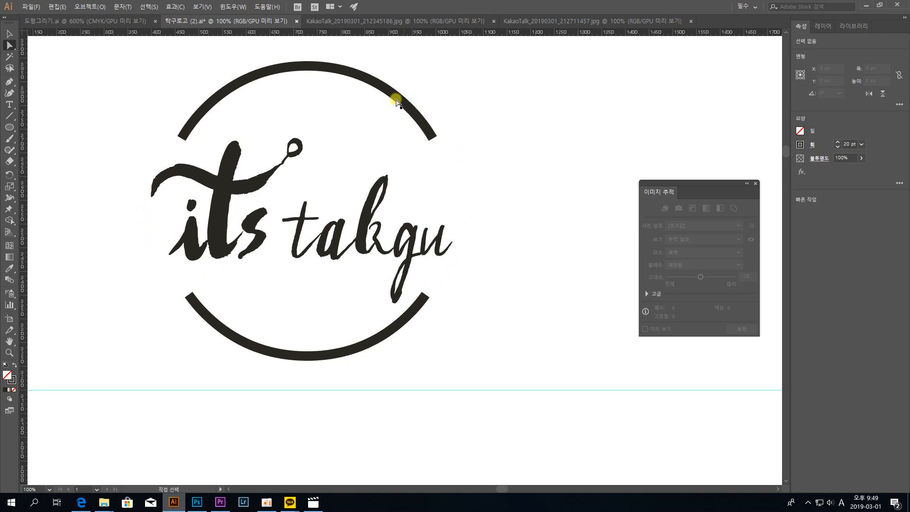
Add the text "since 2019" beneath the lettering and enlarge it to about 43 pt
key("t")
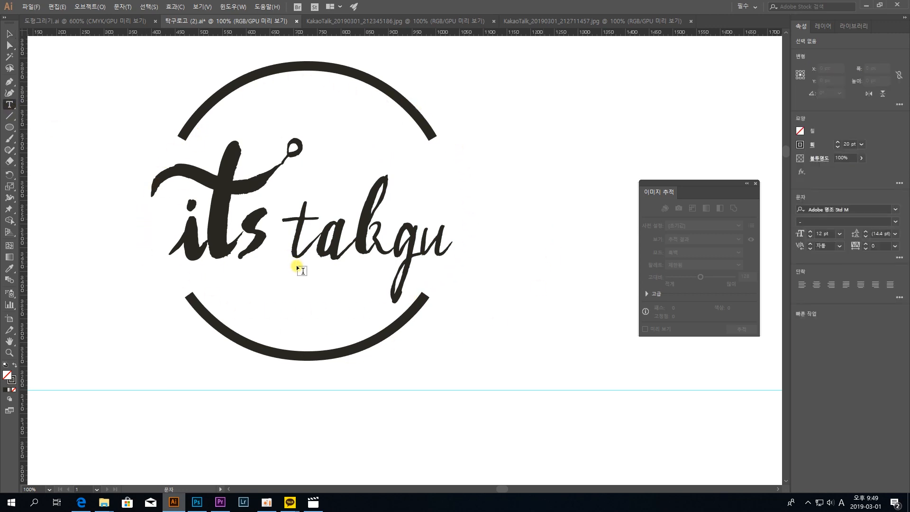
left_click(253, 286)
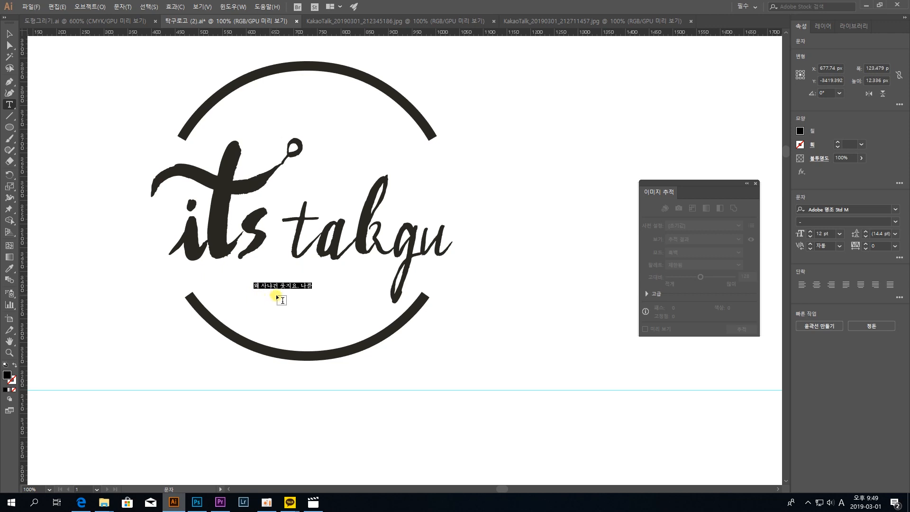
type("since 2019")
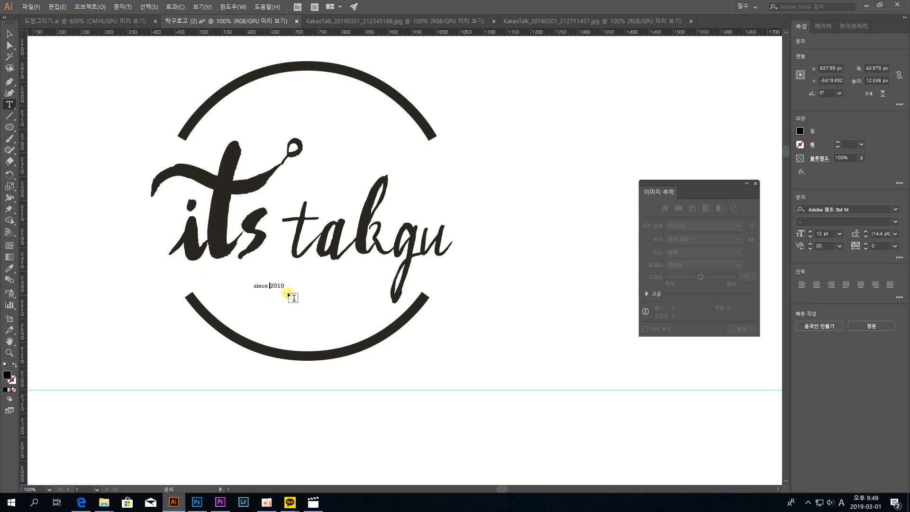
key("Left")
key("Left")
key("Left")
key("Left")
key("ctrl+a")
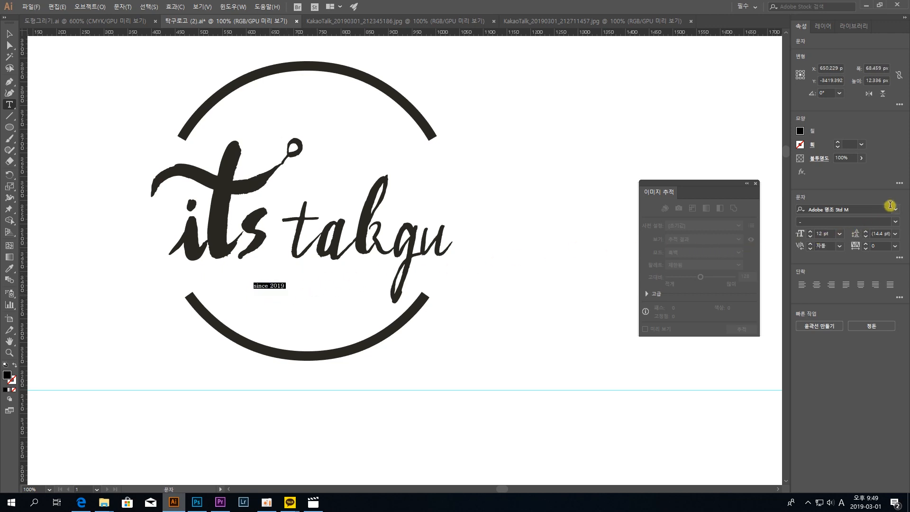
left_click(9, 34)
left_click_drag(285, 282, 371, 261)
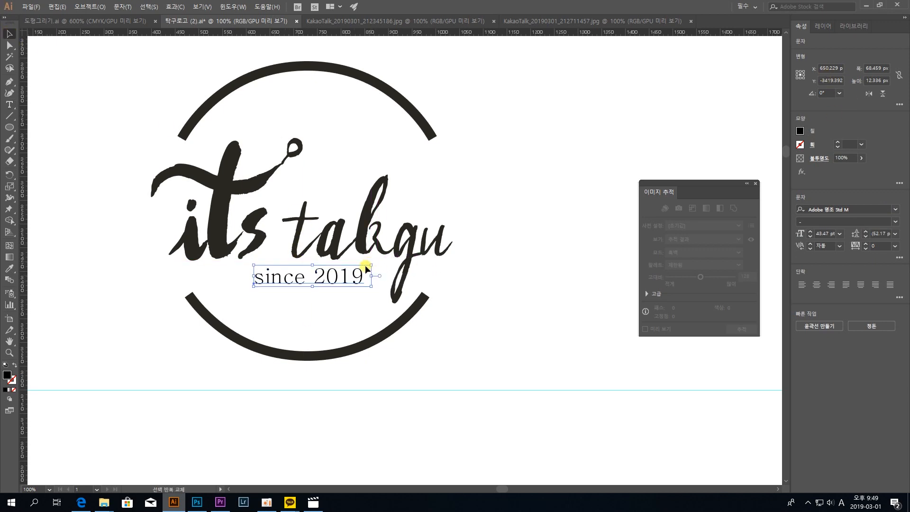
Set the "since 2019" text in the Tmon몬소리 Black font with All Caps
double_click(339, 283)
key("ctrl+a")
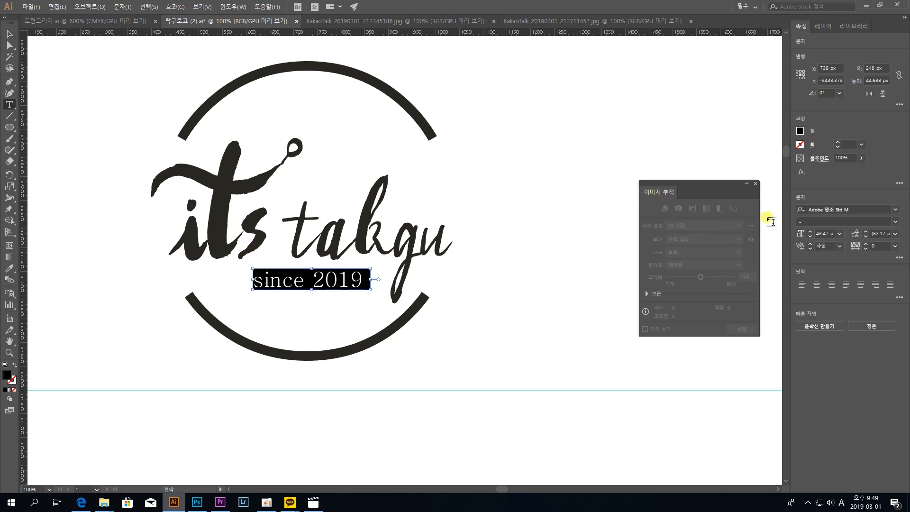
left_click(890, 209)
left_click(895, 210)
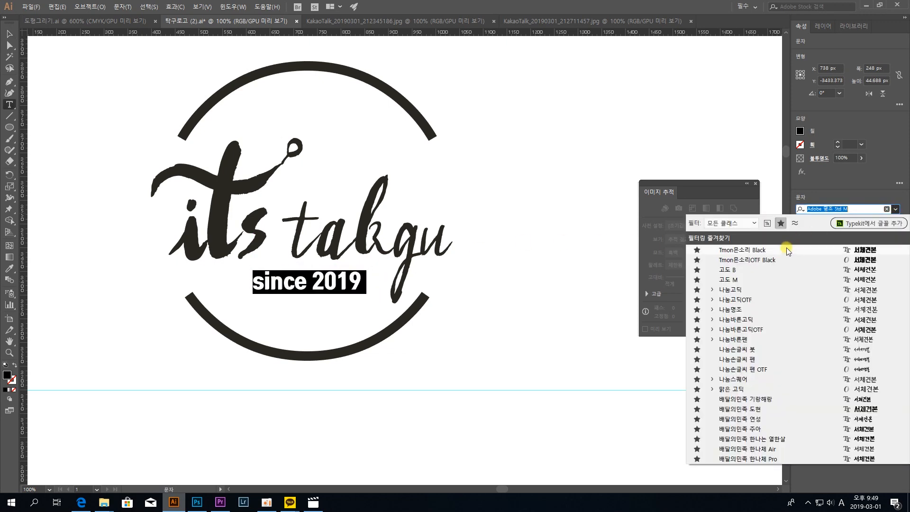
left_click(773, 252)
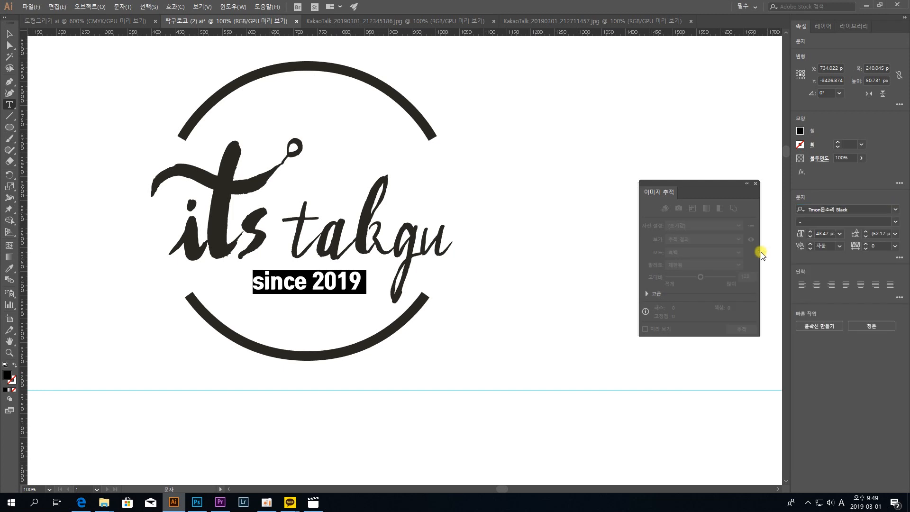
left_click(899, 257)
left_click(806, 382)
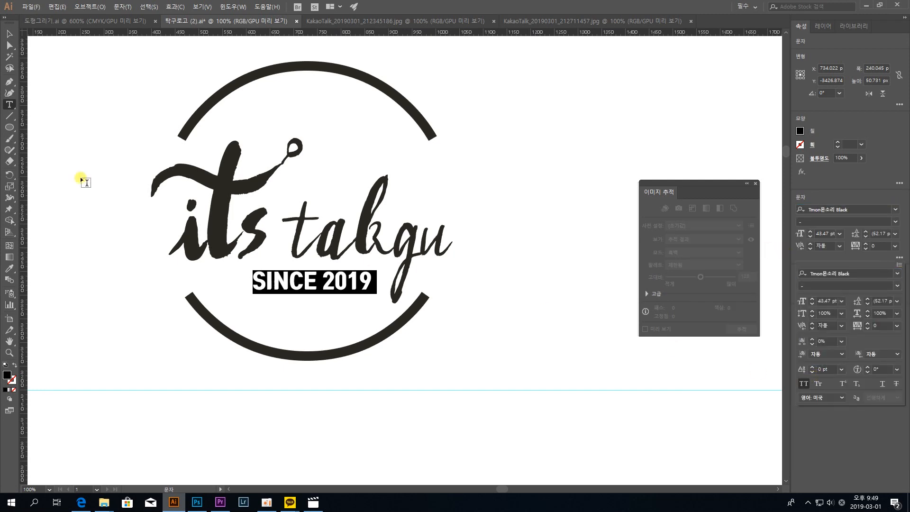
left_click(9, 34)
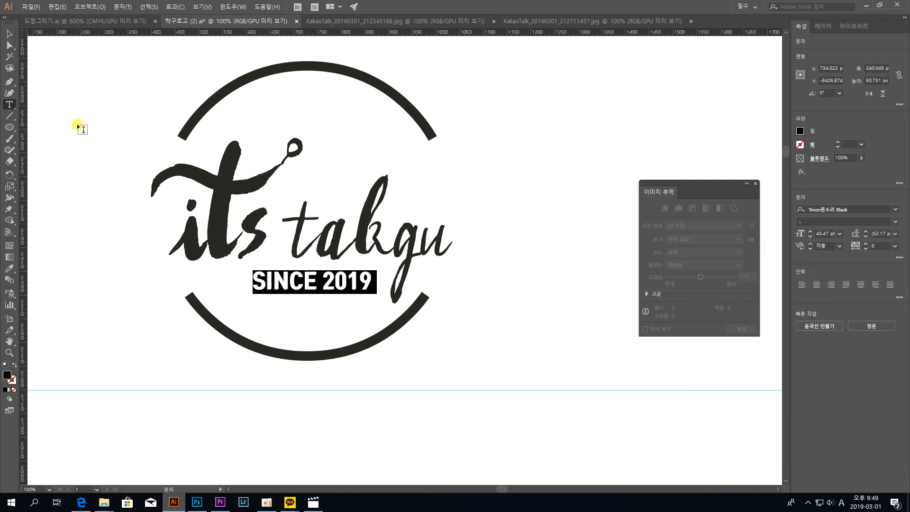
left_click(78, 126)
left_click(9, 34)
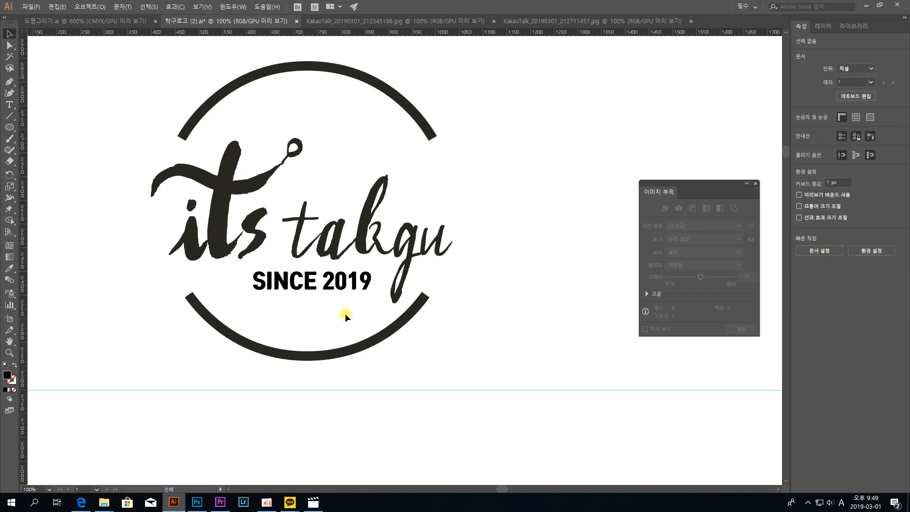
Shift the SINCE 2019 text slightly left and match its fill to the lettering colour with the Eyedropper
left_click_drag(358, 285, 354, 284)
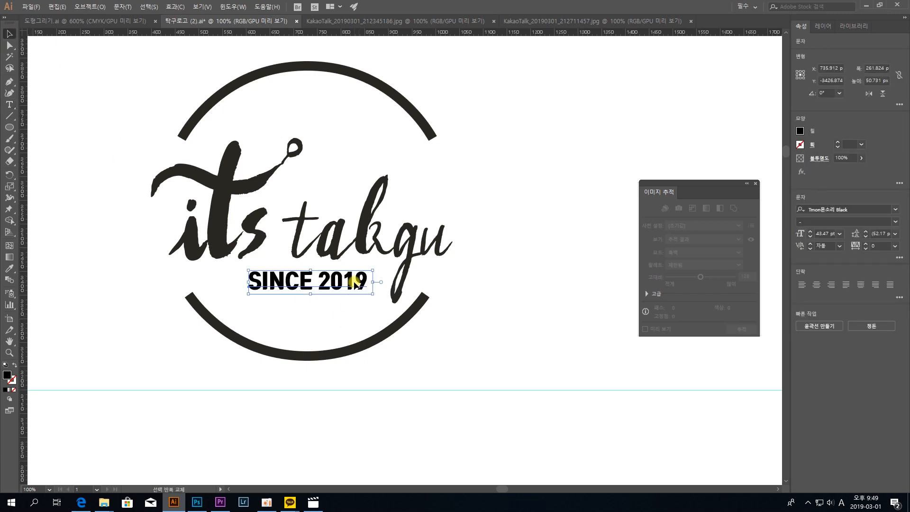
left_click(9, 268)
left_click(231, 183)
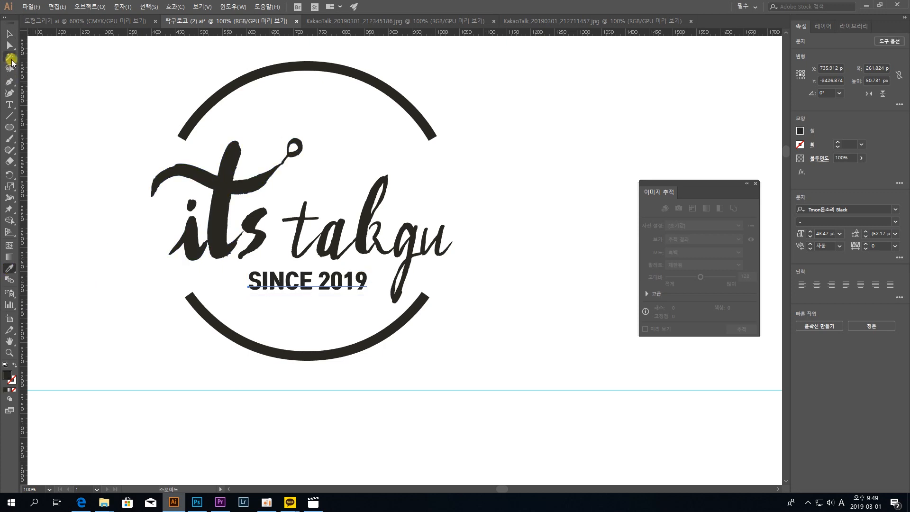
left_click(10, 34)
left_click(107, 96)
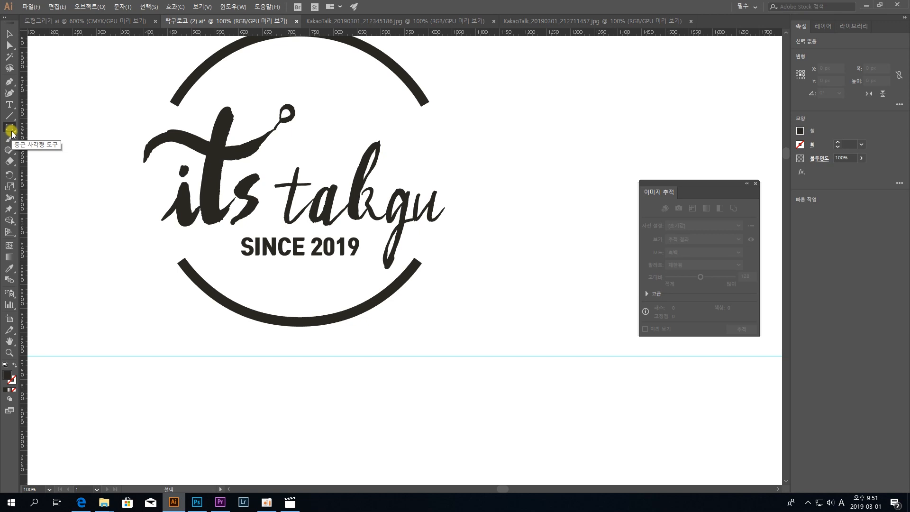
Draw an upright rounded rectangle about 149 by 319 px with a 26 px corner radius, overlapping the lower arc
left_click(10, 127)
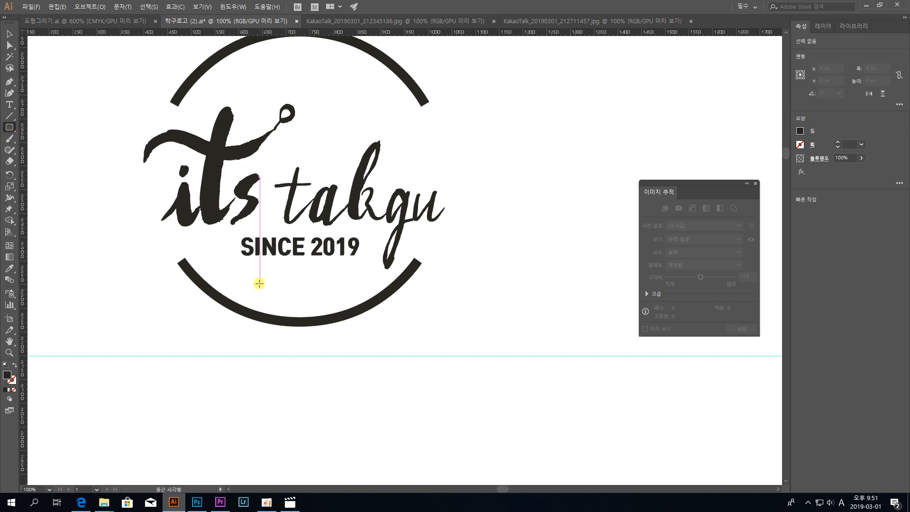
left_click_drag(267, 283, 338, 434)
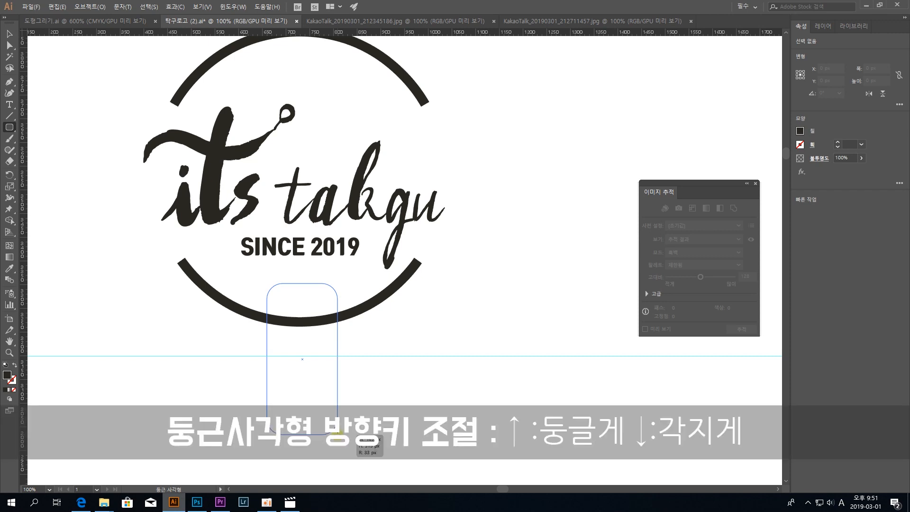
key("Up")
key("Up")
key("Up")
key("Up")
key("Up")
key("Up")
key("Up")
key("Up")
key("Up")
key("Up")
key("Up")
key("Up")
key("Up")
key("Up")
key("Up")
key("Up")
key("Up")
key("Up")
key("Up")
key("Up")
key("Down")
key("Down")
key("Down")
key("Down")
key("Down")
key("Down")
key("Down")
key("Down")
key("Down")
key("Down")
key("Down")
key("Down")
key("Down")
key("Down")
key("Down")
key("Down")
key("Down")
key("Down")
key("Down")
key("Down")
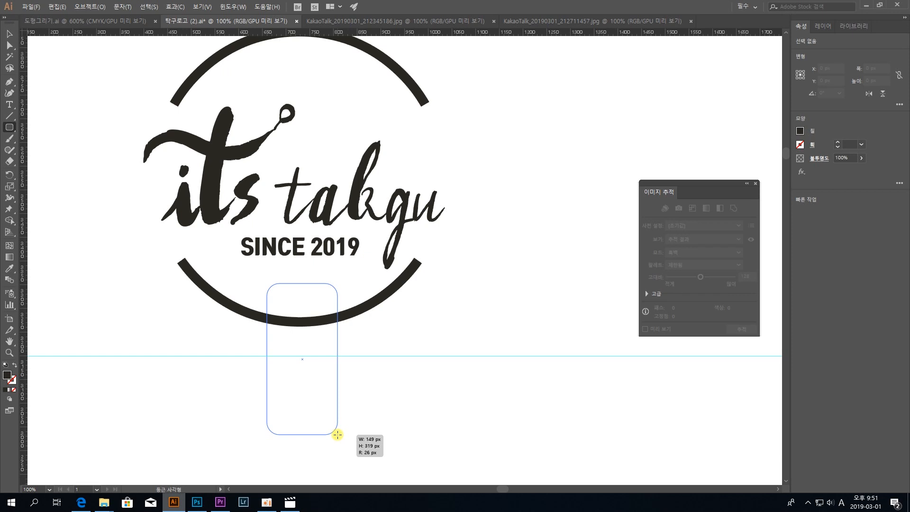
left_click_drag(338, 434, 337, 435)
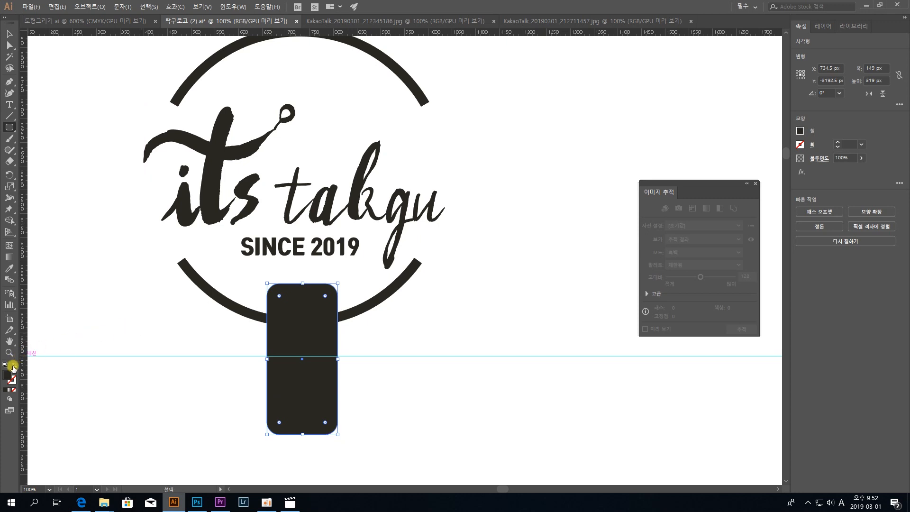
Copy the lower arc's unfilled 20 pt stroke style onto the rounded rectangle with the Eyedropper
left_click(12, 269)
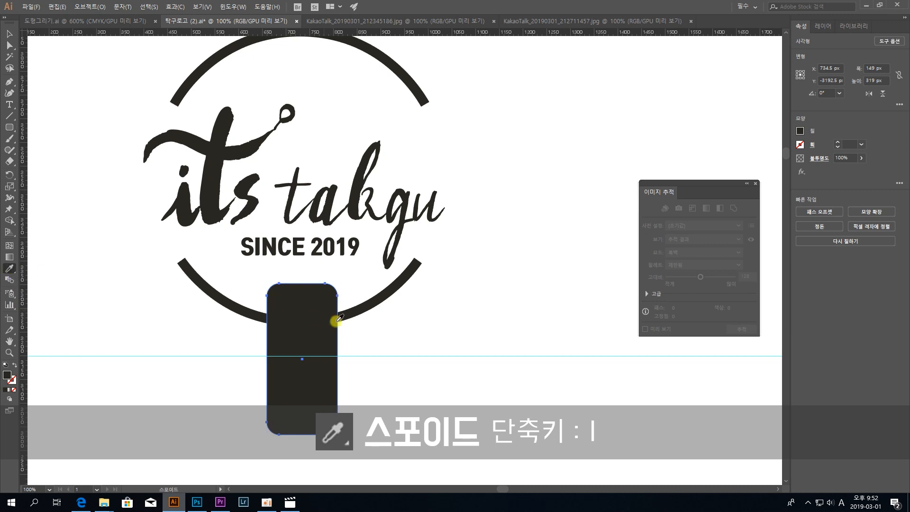
left_click(234, 304)
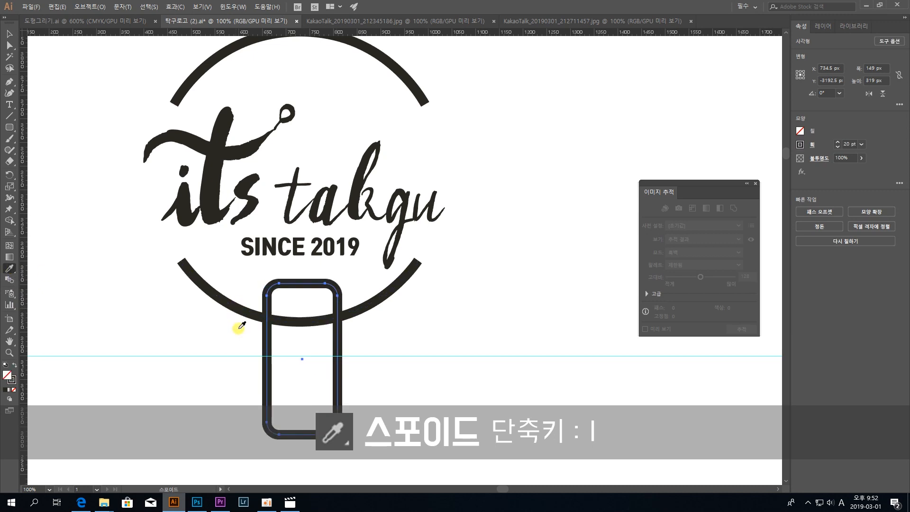
left_click(8, 36)
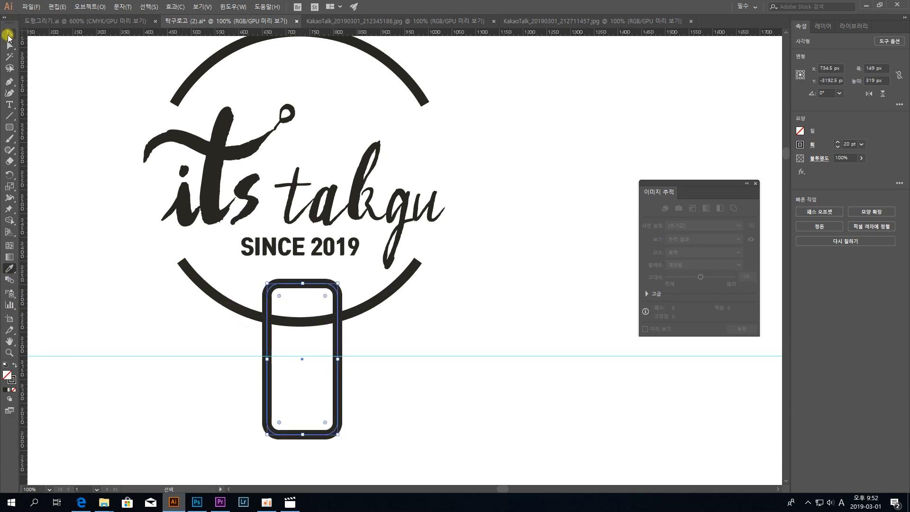
Select all the logo elements and align their horizontal centers
left_click(487, 303)
scroll(458, 348, "up", 2)
left_click_drag(486, 353, 141, 64)
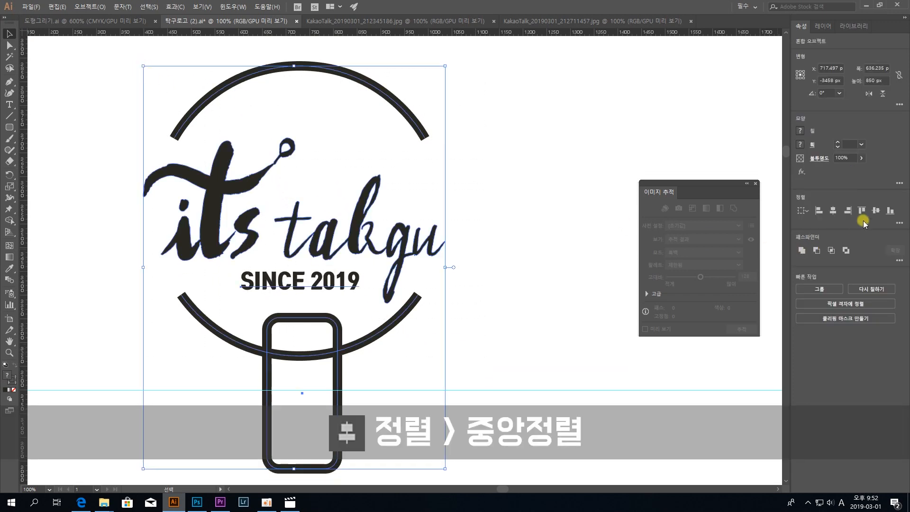
left_click(831, 212)
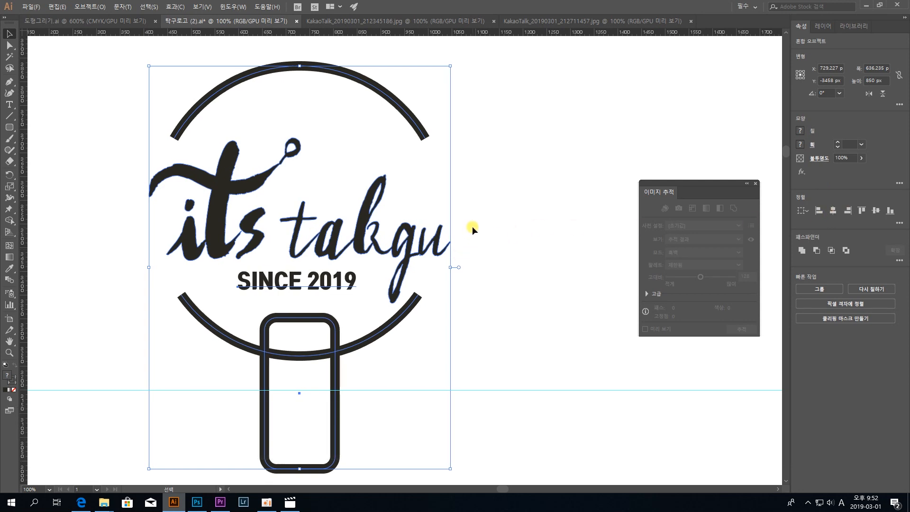
left_click(471, 226)
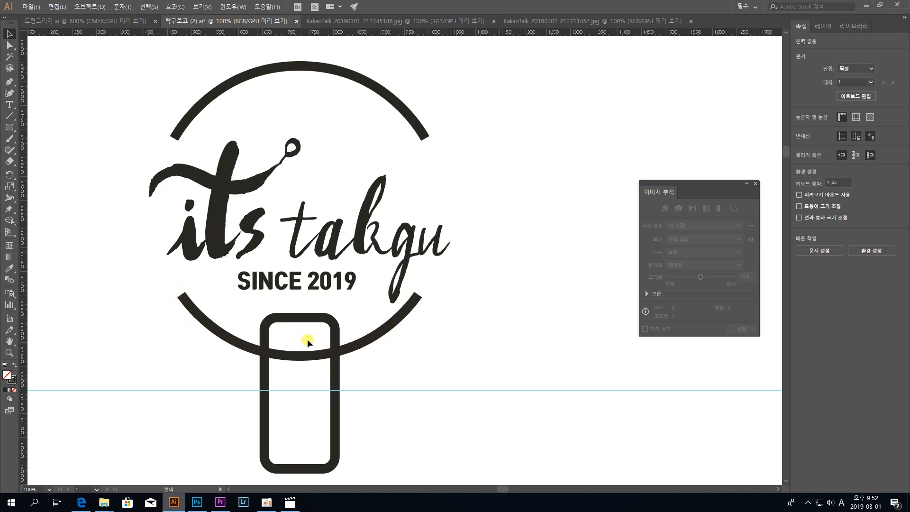
Ungroup the upper and lower arcs
left_click(379, 334)
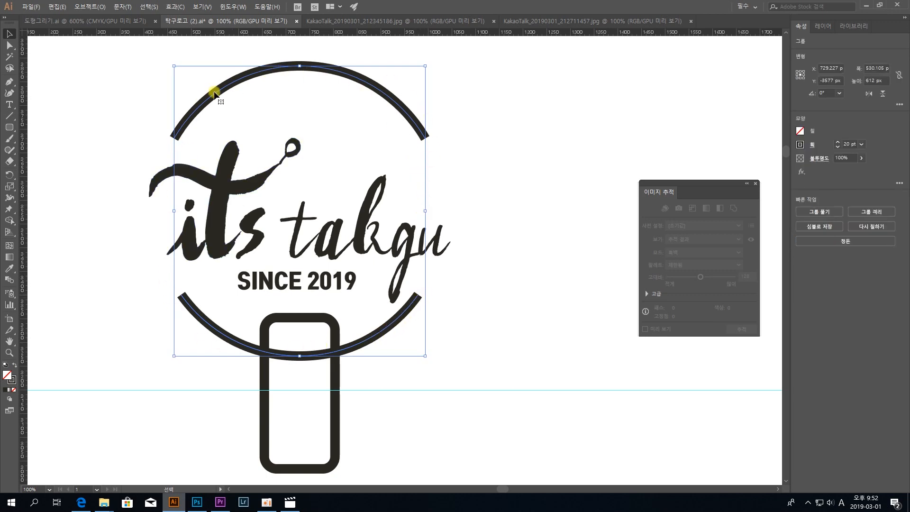
right_click(389, 328)
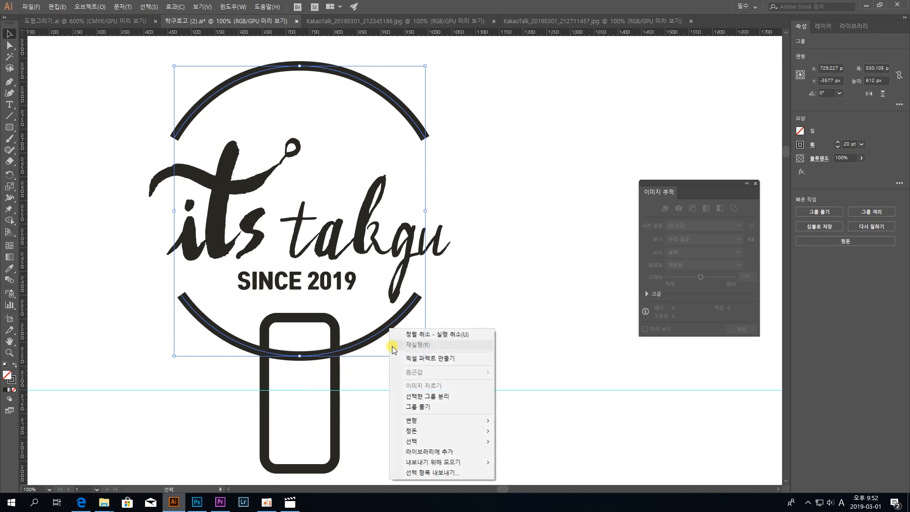
left_click(437, 406)
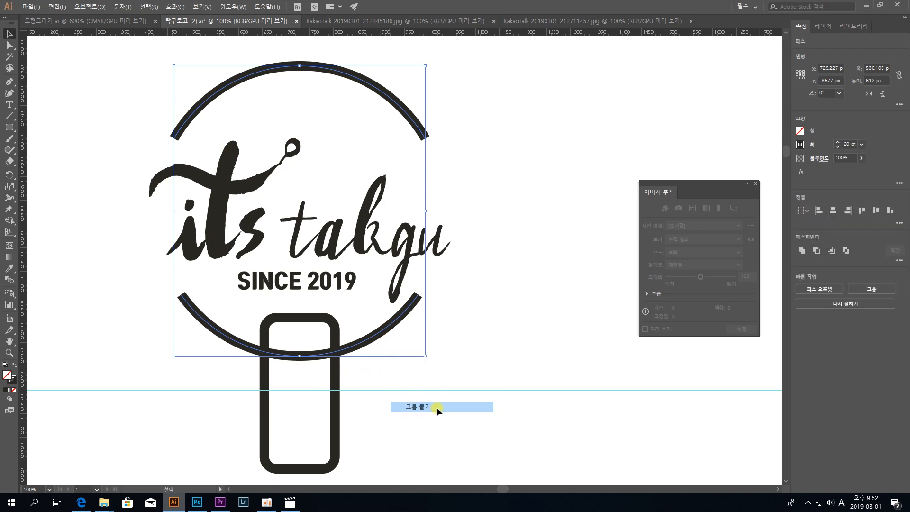
Copy the lower arc and paste the duplicate in front at the same position
left_click(407, 310)
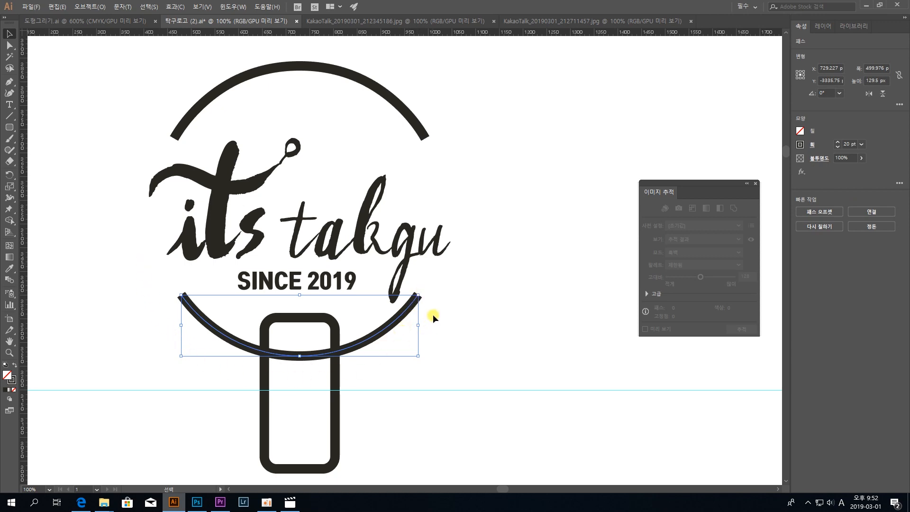
key("ctrl+c")
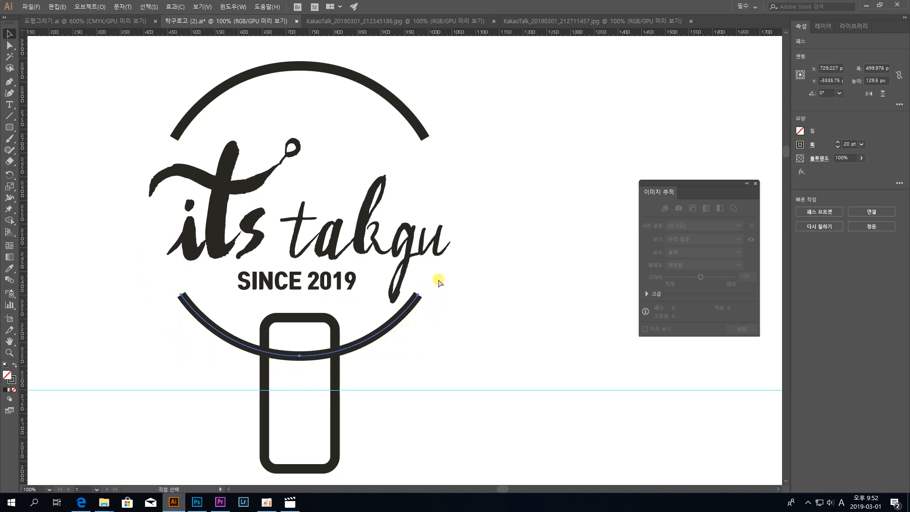
key("ctrl+f")
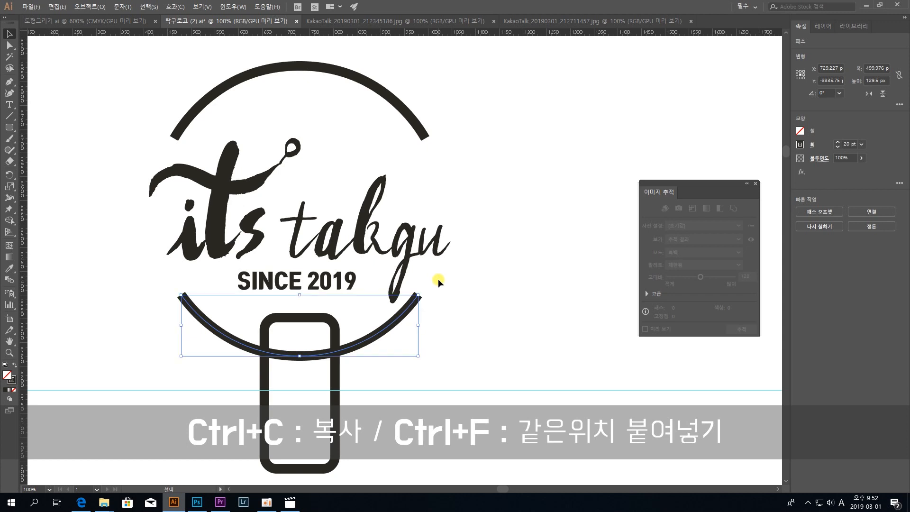
left_click(427, 330)
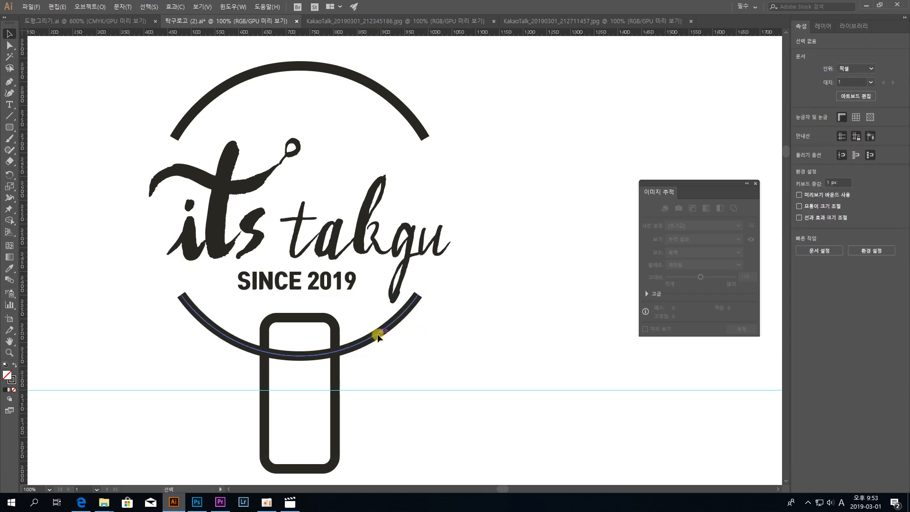
left_click_drag(377, 333, 456, 337)
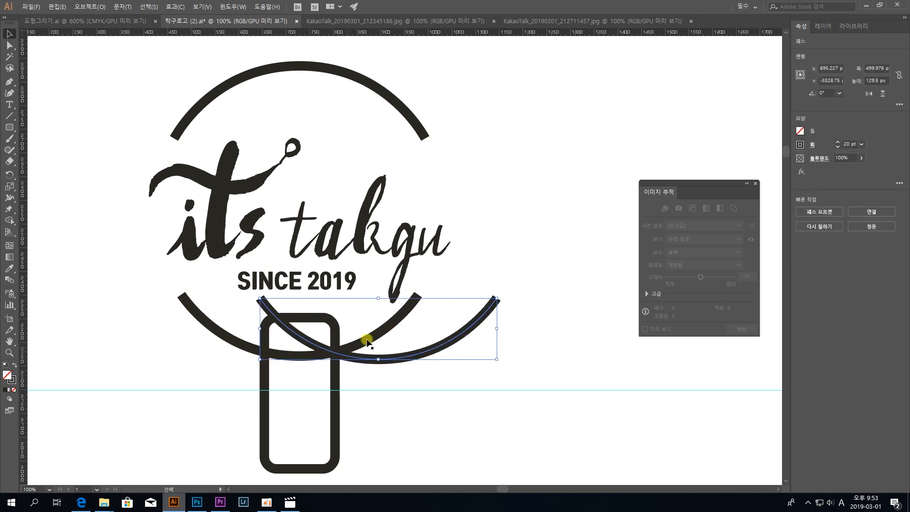
key("ctrl+z")
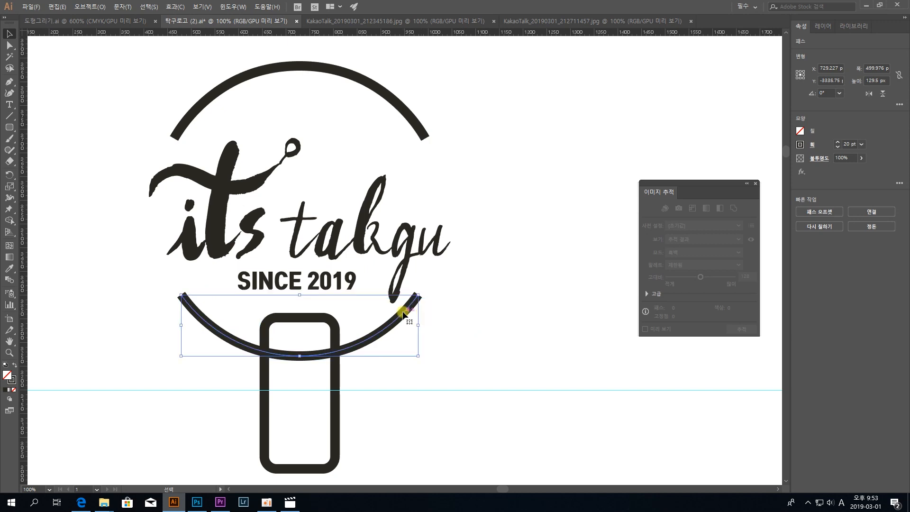
Select the rounded rectangle along with the duplicated lower arc and split them with the Pathfinder Divide operation
left_click(335, 379, "shift")
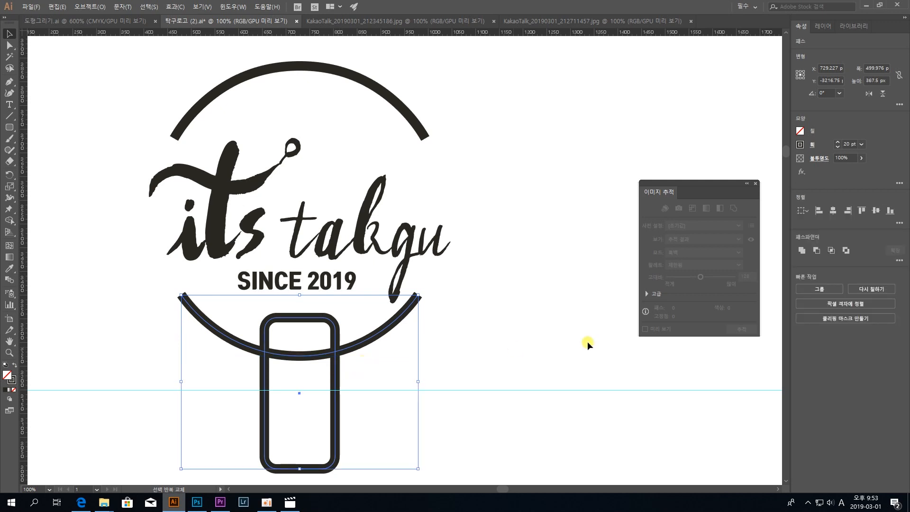
left_click(899, 260)
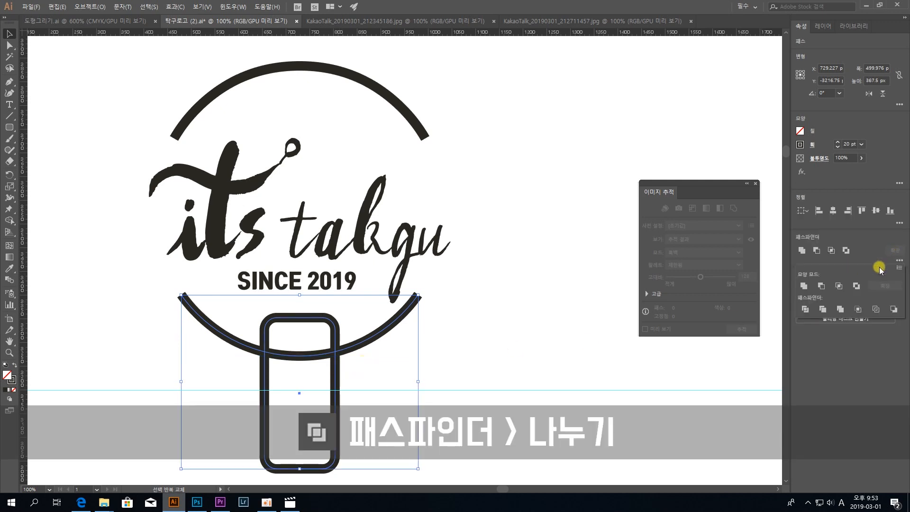
left_click(804, 310)
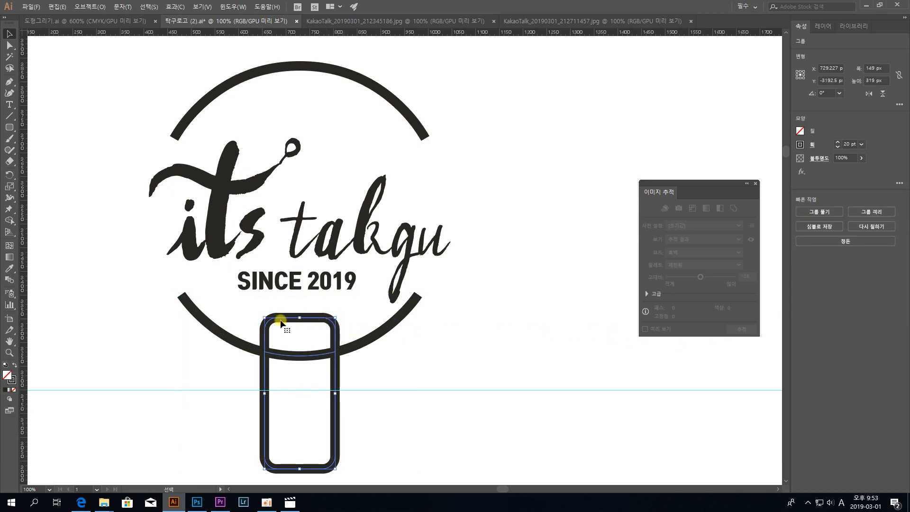
Isolate the divided handle group, delete the piece that sits above the lower arc, and leave isolation mode
left_click(397, 376)
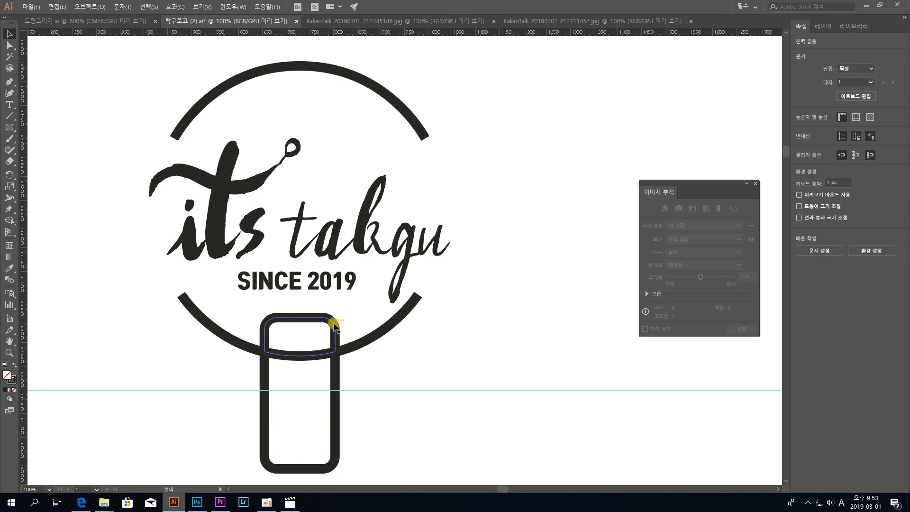
double_click(333, 323)
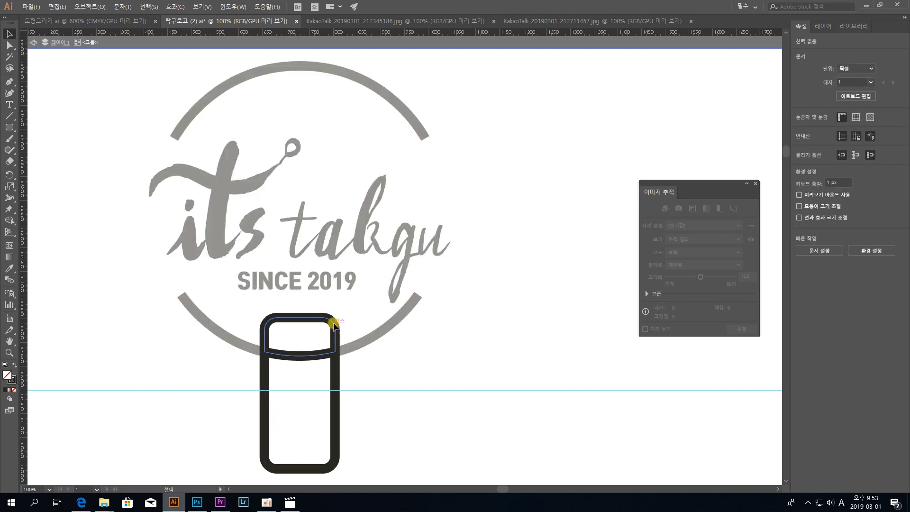
left_click_drag(334, 326, 381, 288)
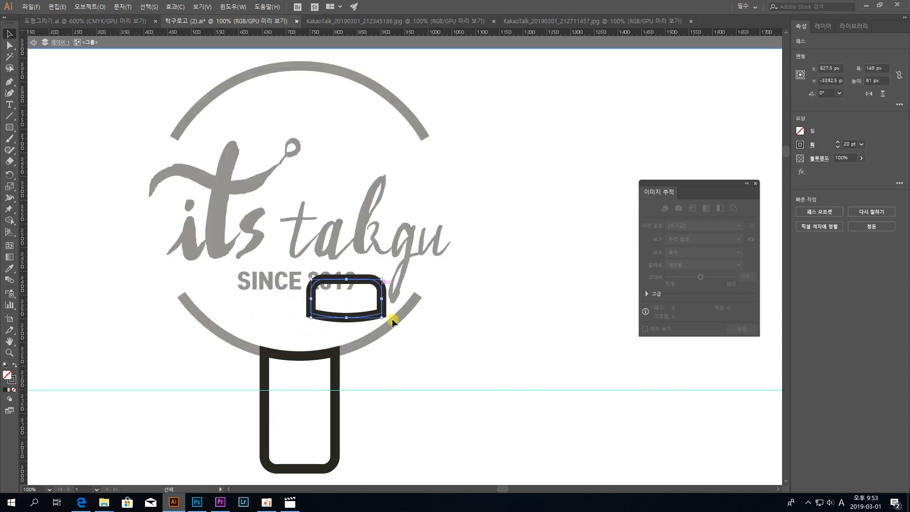
key("ctrl+z")
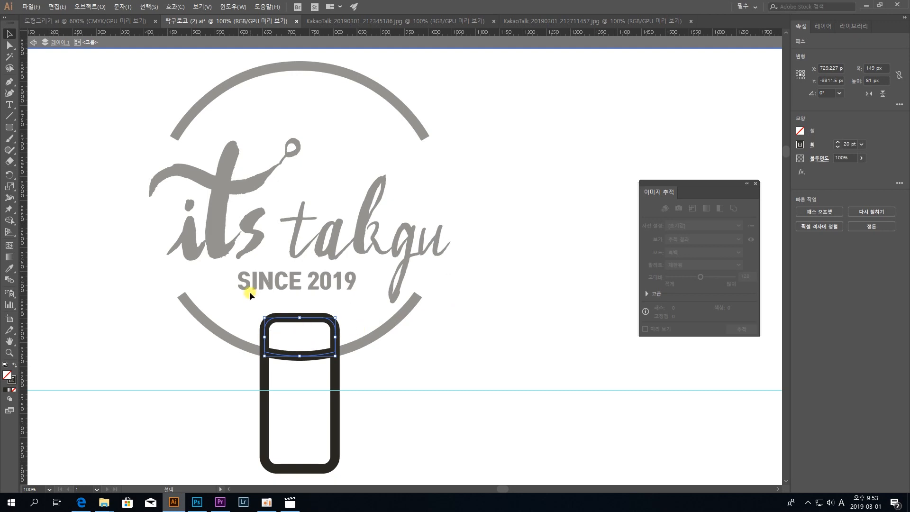
key("Delete")
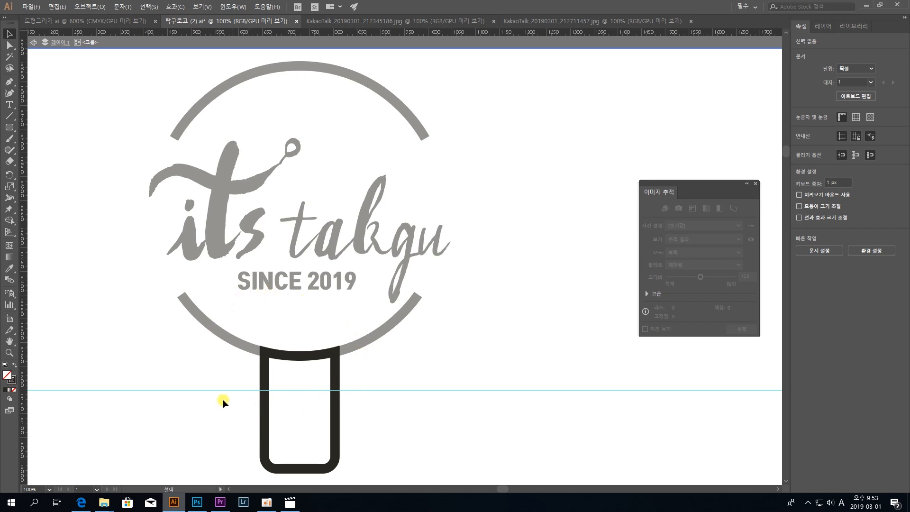
double_click(438, 345)
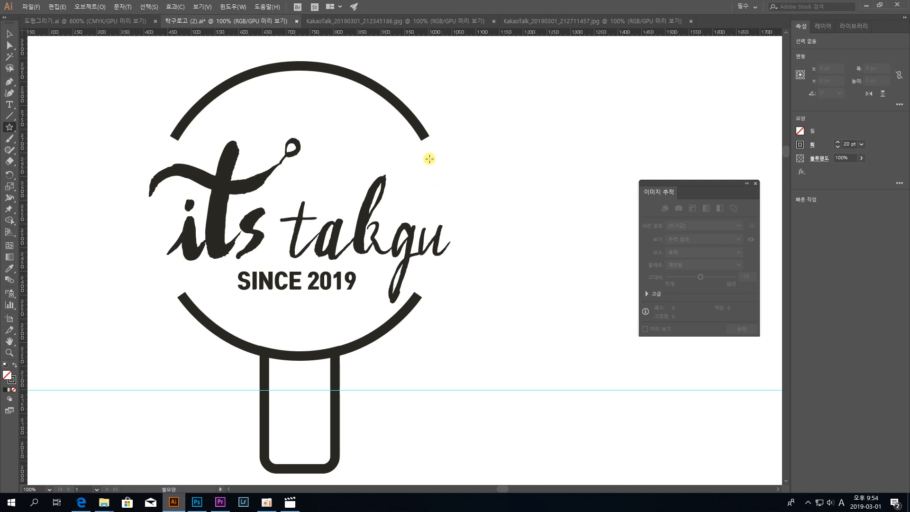
Draw a five-pointed star about 56 × 53 px just below the upper arc's right end and swap its stroke for a solid dark fill
left_click_drag(427, 149, 445, 172)
key("Down")
key("Down")
key("Down")
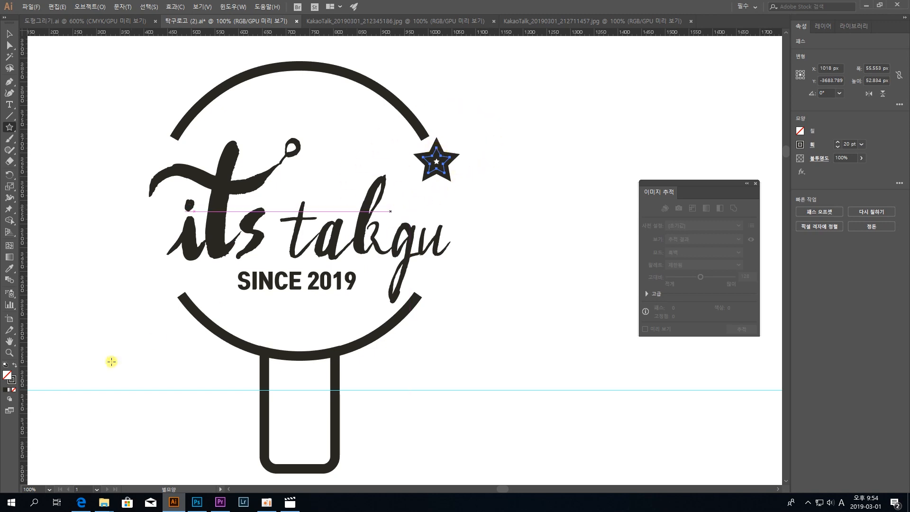
left_click(14, 365)
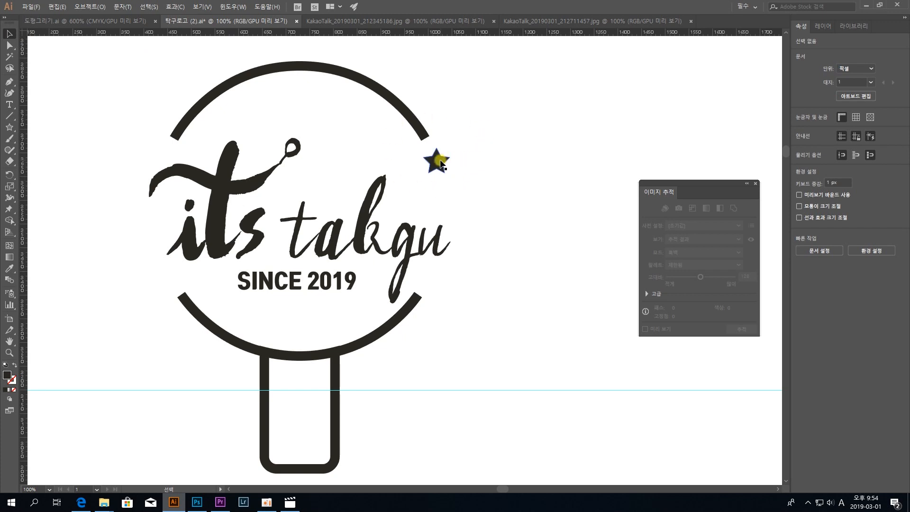
Duplicate the star twice downward to form a column of three, and rotate the stars to follow the paddle's curve
left_click_drag(440, 163, 449, 211)
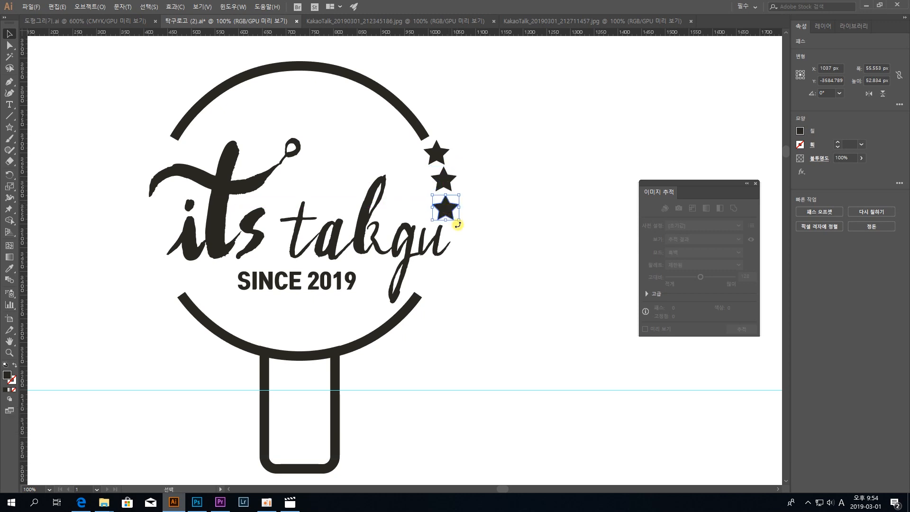
left_click(471, 218)
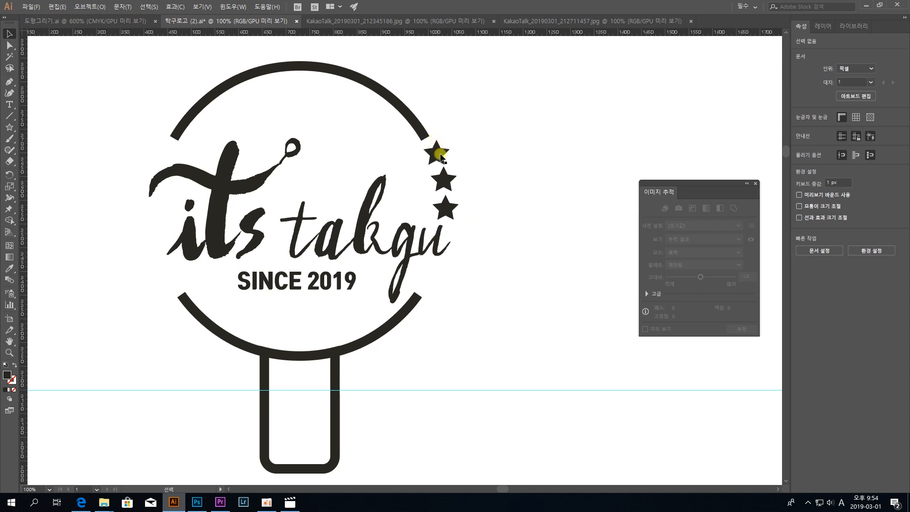
left_click(449, 211)
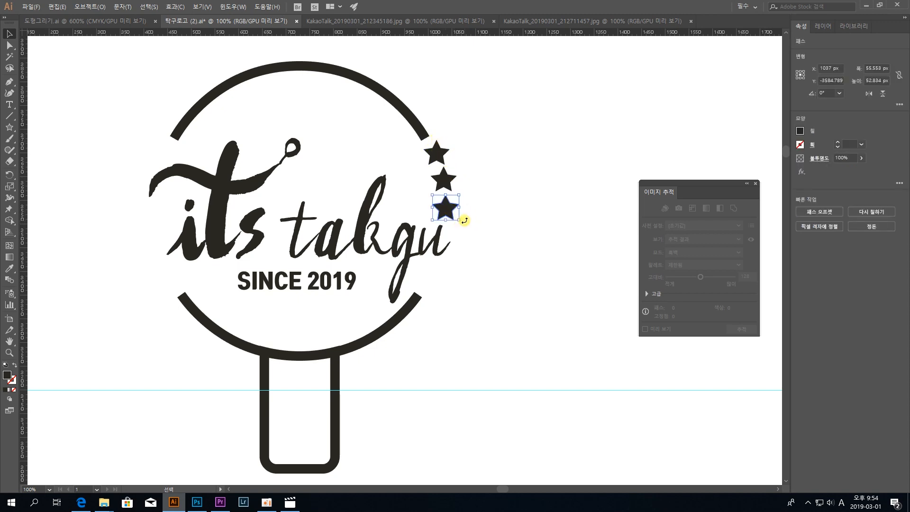
left_click_drag(463, 219, 457, 196)
left_click(449, 178)
left_click(433, 150)
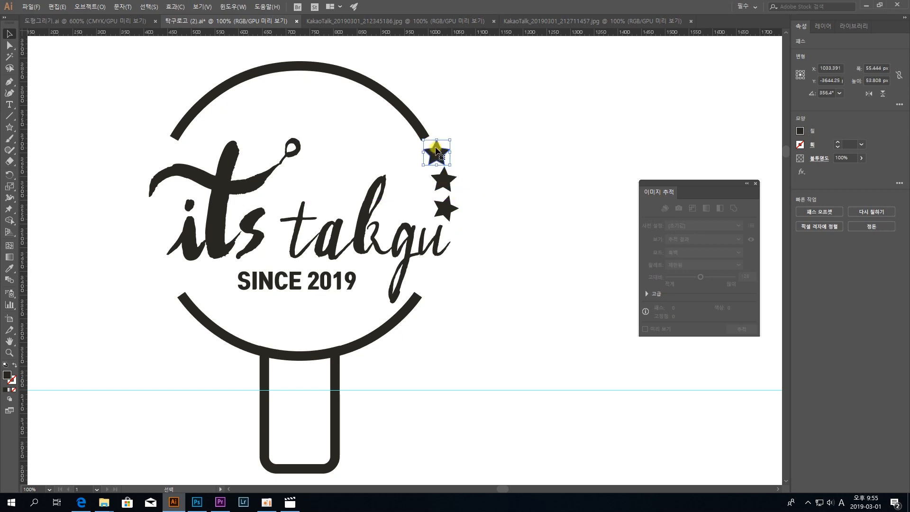
left_click_drag(451, 136, 449, 135)
left_click(477, 158)
left_click(437, 152)
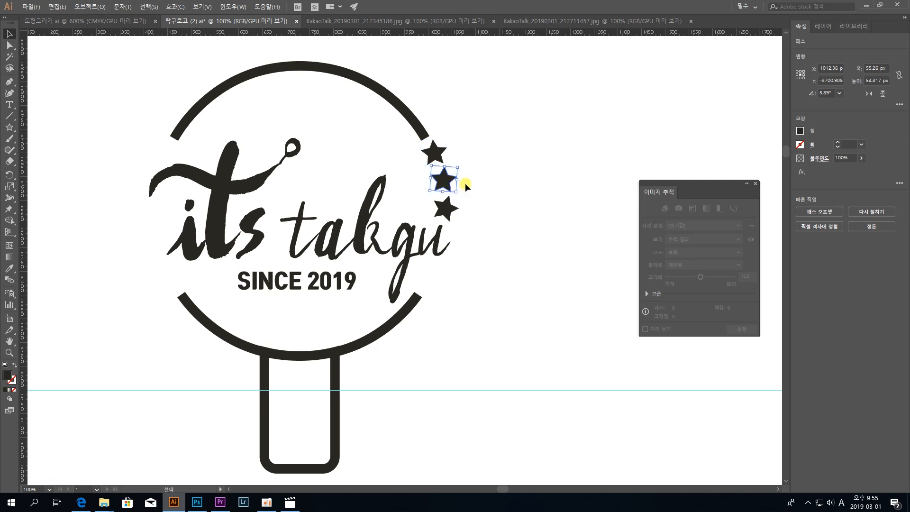
left_click(479, 209)
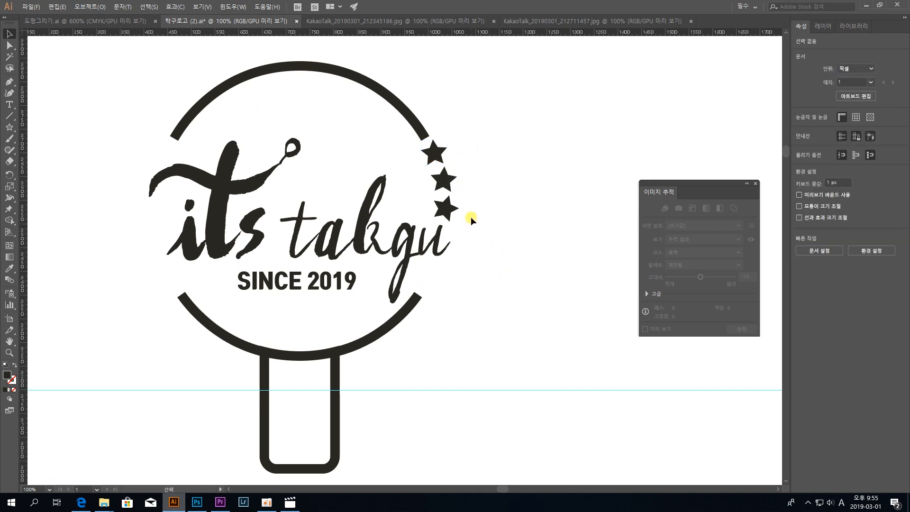
Scale the three stars down to about 49 px wide and reposition the upper two for even spacing along the curve
mouse_move(470, 213)
left_mouse_down()
mouse_move(420, 136)
mouse_move(456, 140)
left_mouse_up()
left_click(484, 211)
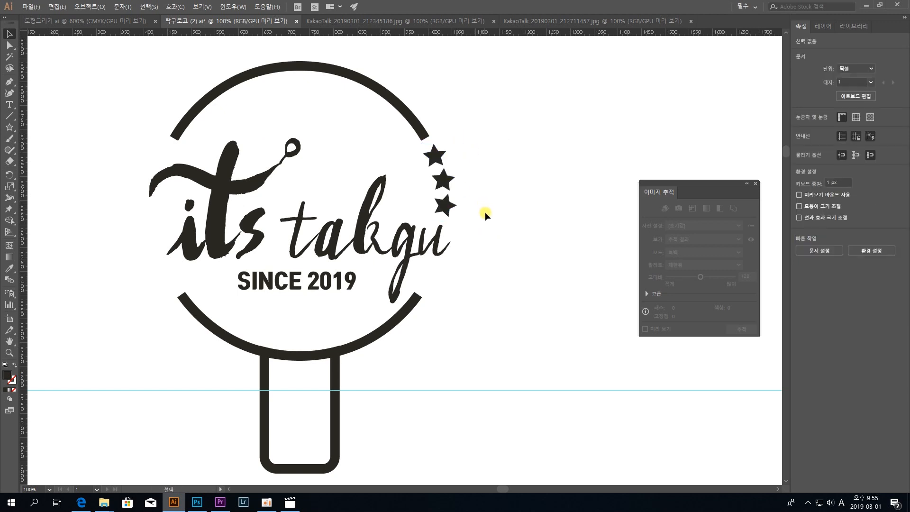
left_click(433, 152)
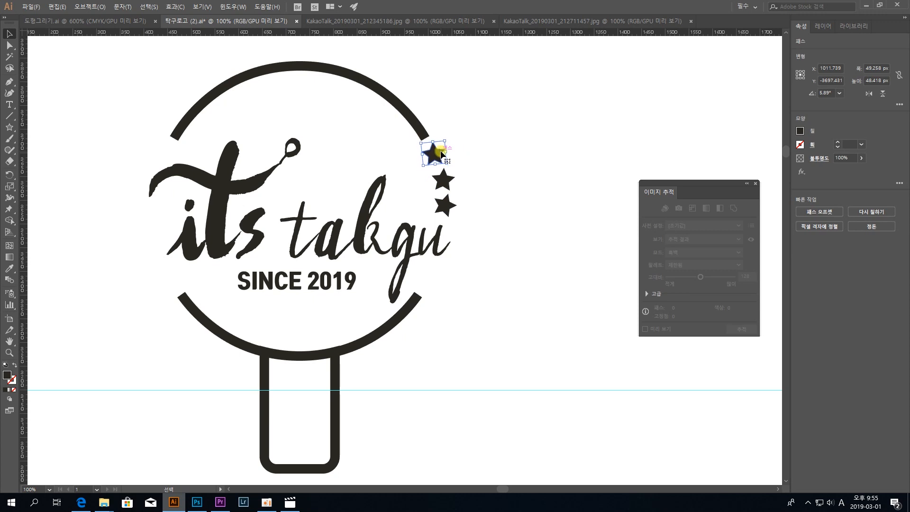
left_click_drag(440, 152, 441, 179)
left_click(471, 214)
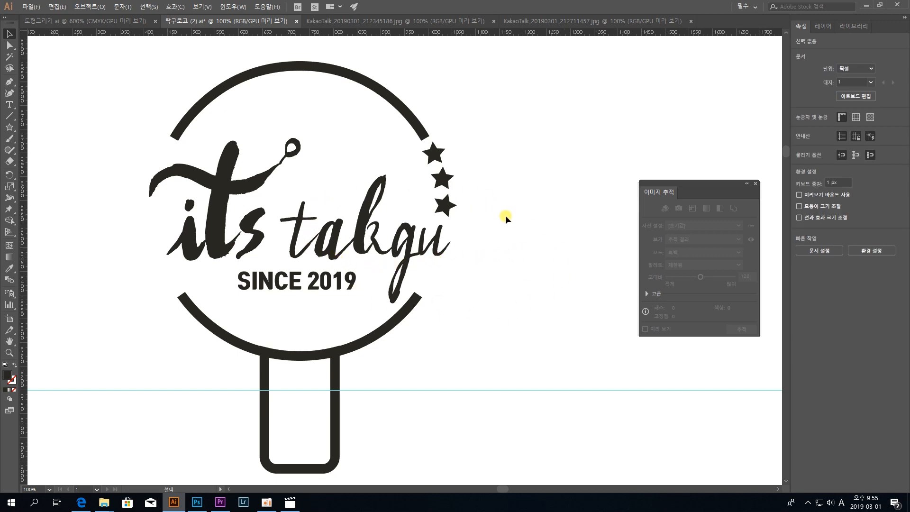
Select the entire logo and convert the strokes of its arcs and handle to filled shapes with Outline Stroke
key("ctrl+minus")
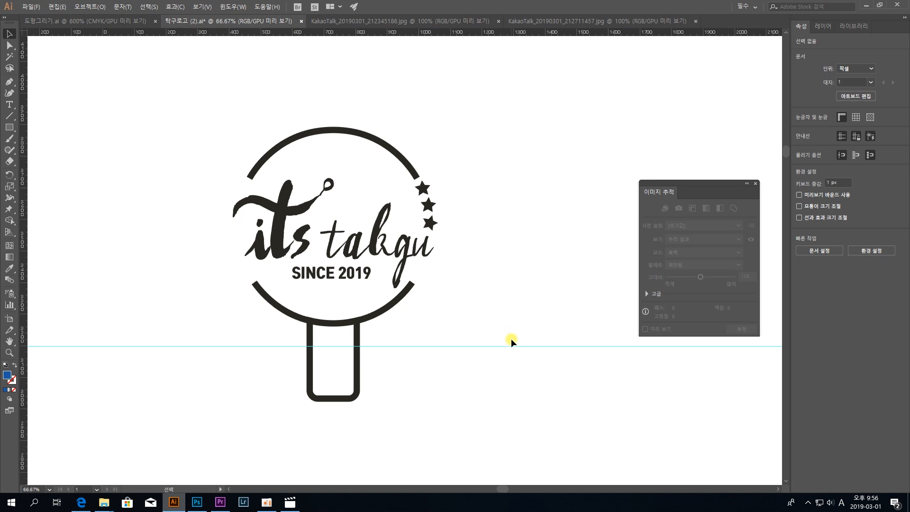
left_click_drag(510, 338, 192, 110)
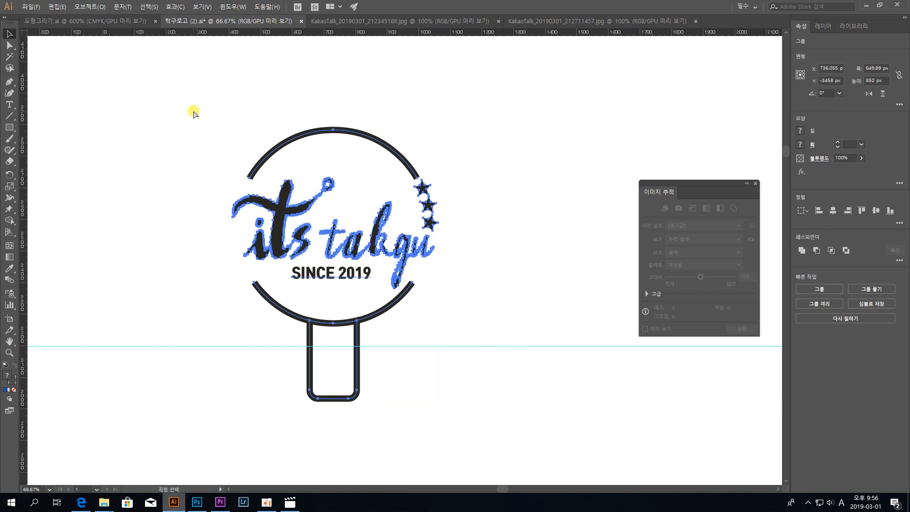
key("ctrl+plus")
key("ctrl+plus")
key("ctrl+plus")
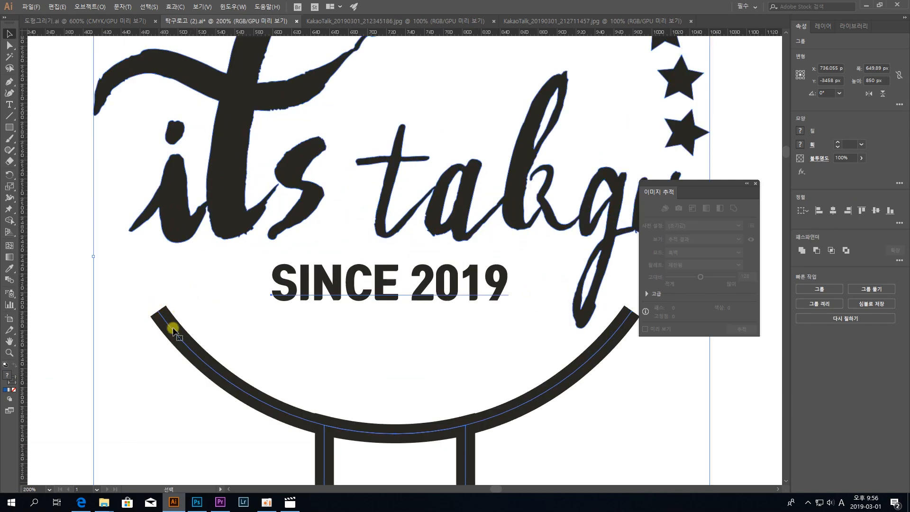
left_click_drag(351, 264, 337, 297)
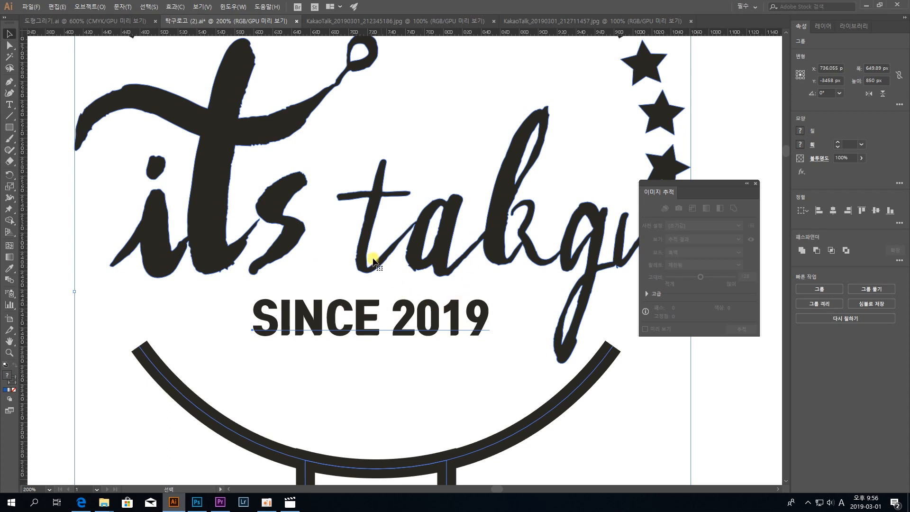
key("ctrl+minus")
key("ctrl+minus")
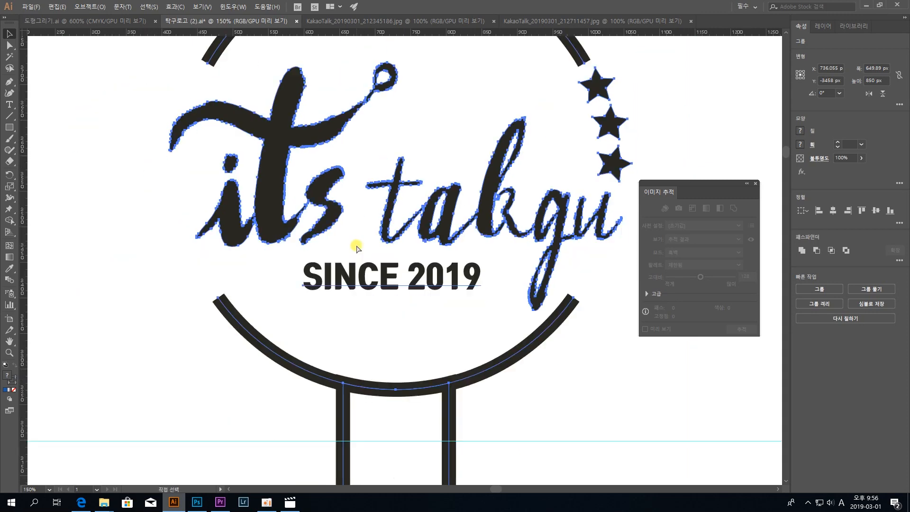
left_click(100, 7)
mouse_move(201, 224)
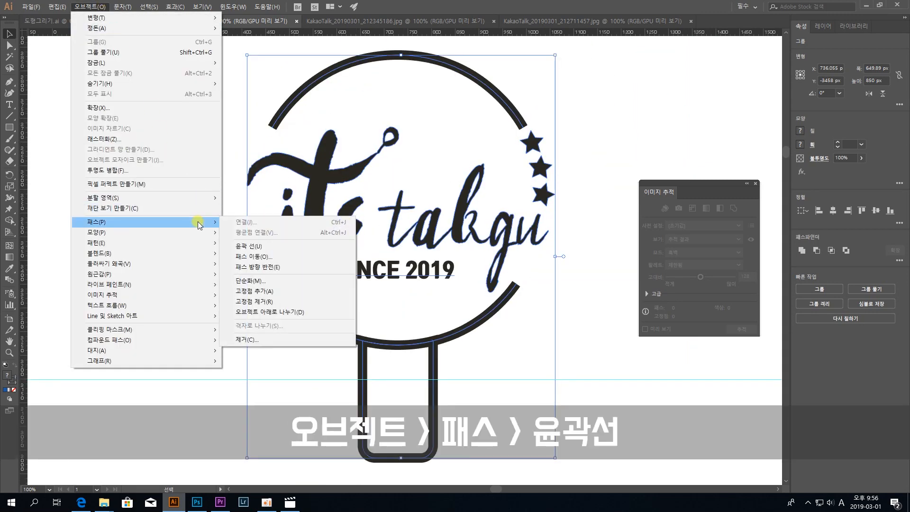
left_click(255, 246)
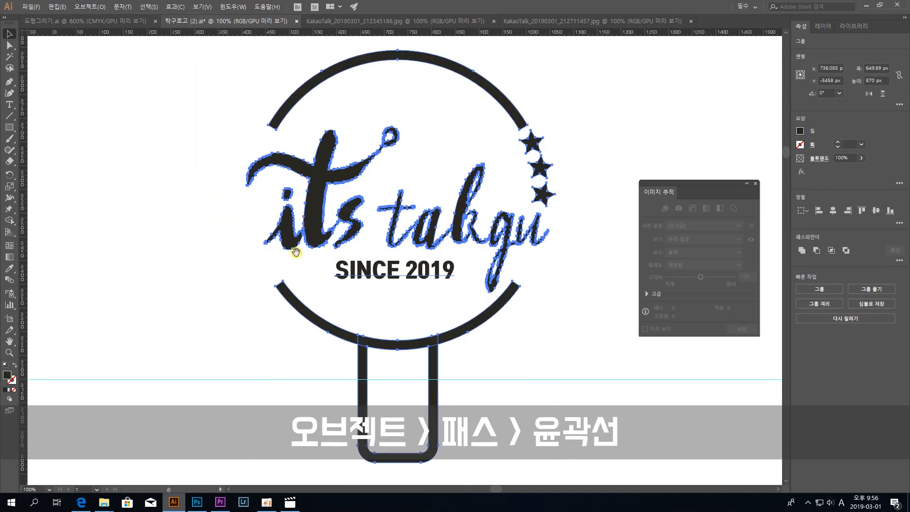
Examine the outlined lower arc and its joints with the handle up close, and clear the selection
key("ctrl+plus")
key("ctrl+plus")
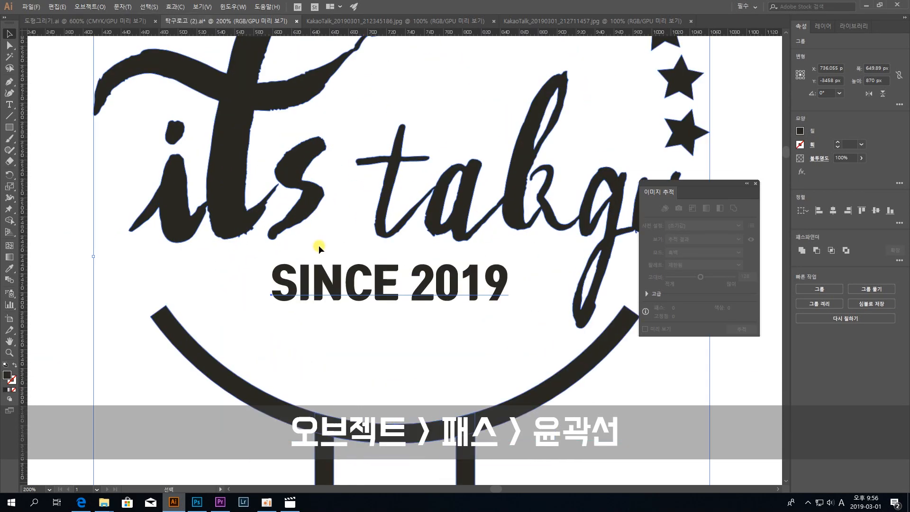
scroll(227, 265, "down", 2)
left_click(179, 310)
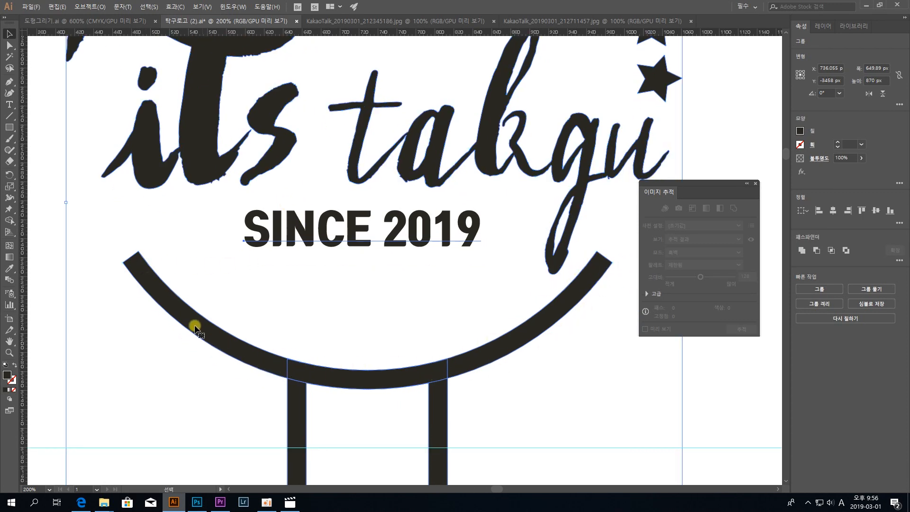
left_click(368, 313)
left_click_drag(368, 312, 362, 341)
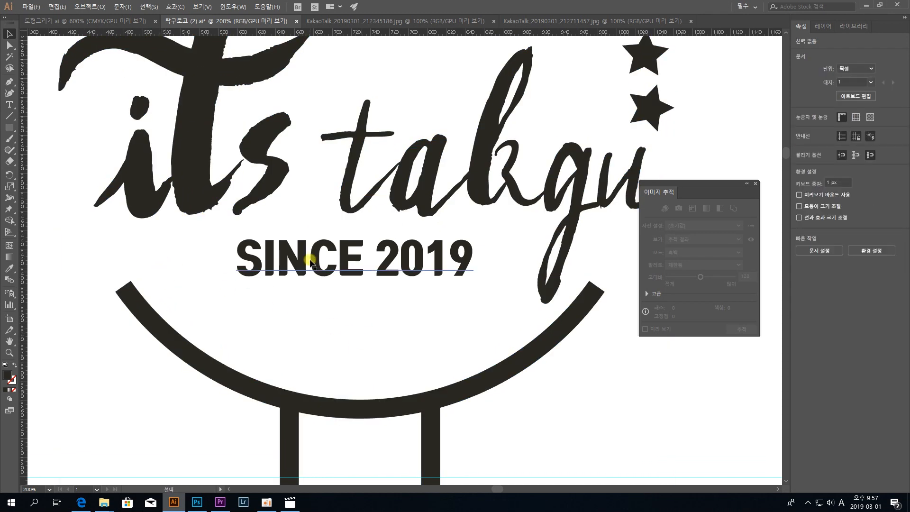
right_click(310, 260)
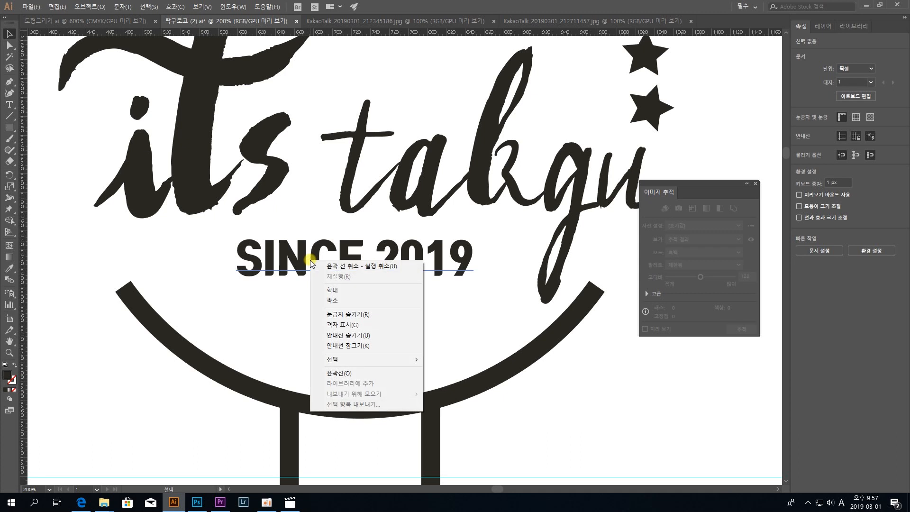
left_click(310, 259)
left_click(300, 260)
right_click(301, 259)
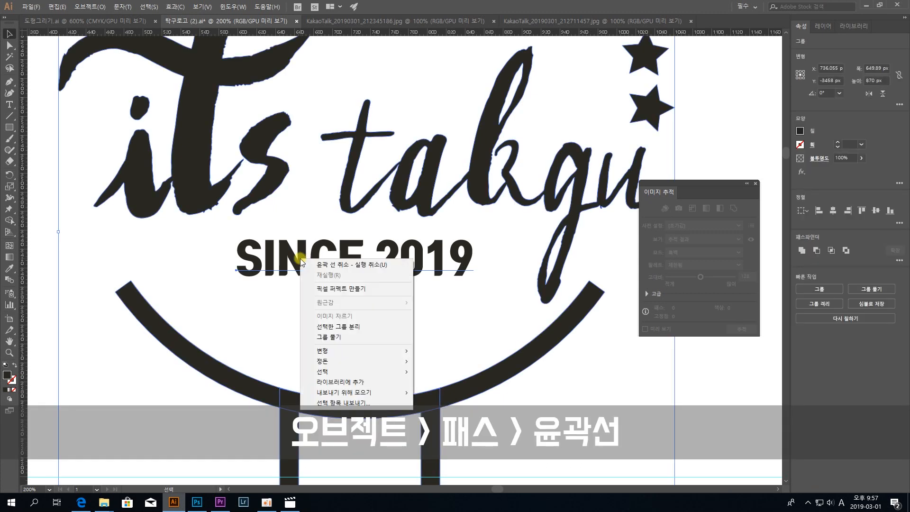
left_click(272, 282)
left_click(9, 47)
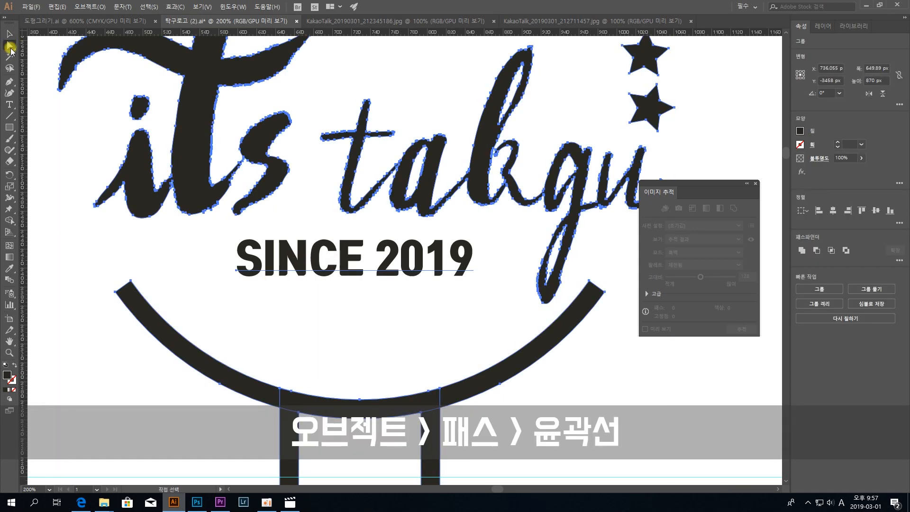
Try inserting a run of extra G letters after SINCE in the text line, and delete them again
double_click(355, 262)
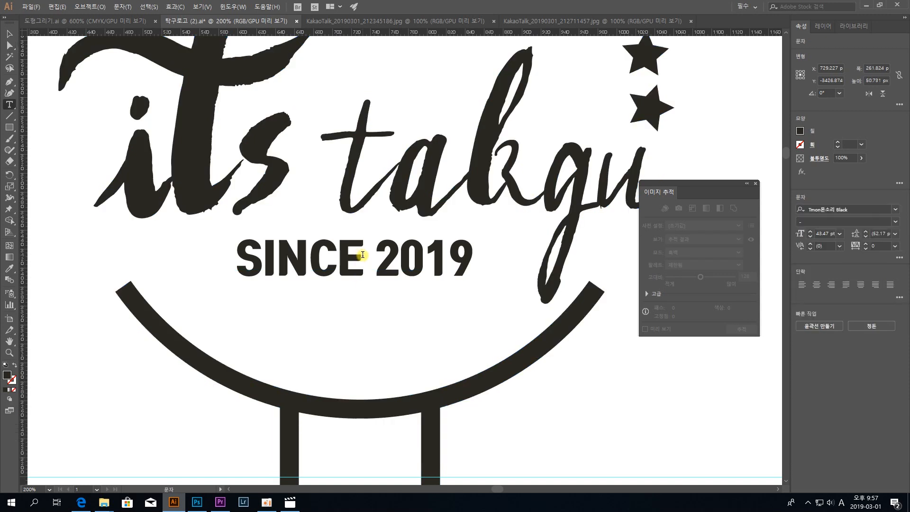
type("GGGGGG")
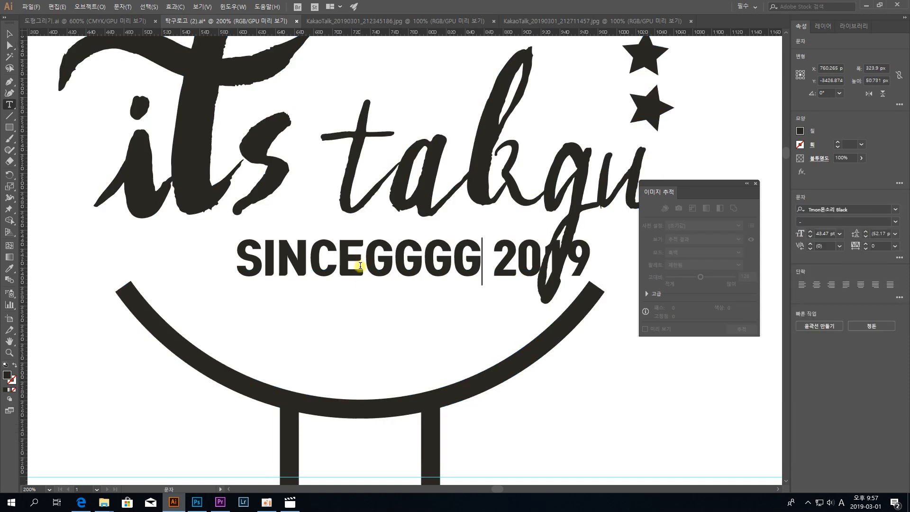
key("BackSpace")
key("BackSpace")
key("BackSpace")
key("BackSpace")
key("BackSpace")
key("BackSpace")
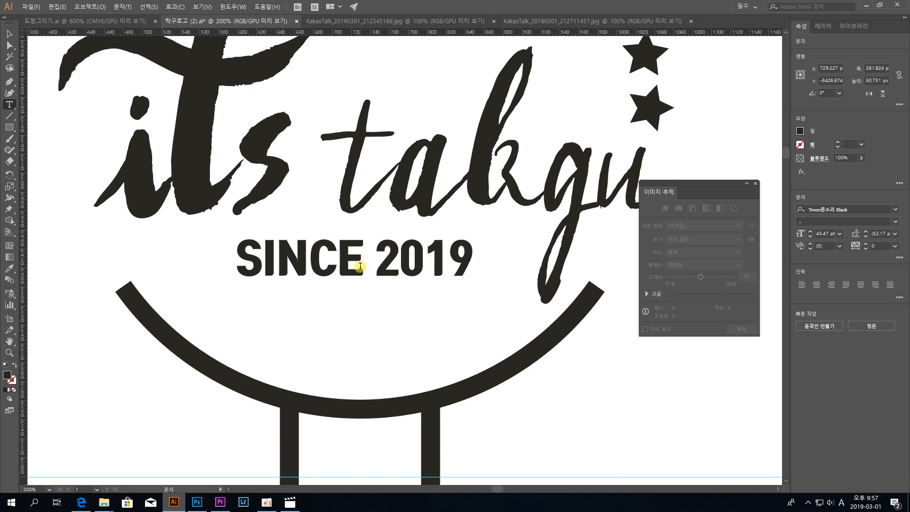
Convert the SINCE 2019 text to vector shapes with Create Outlines, and clear the selection
left_click(9, 33)
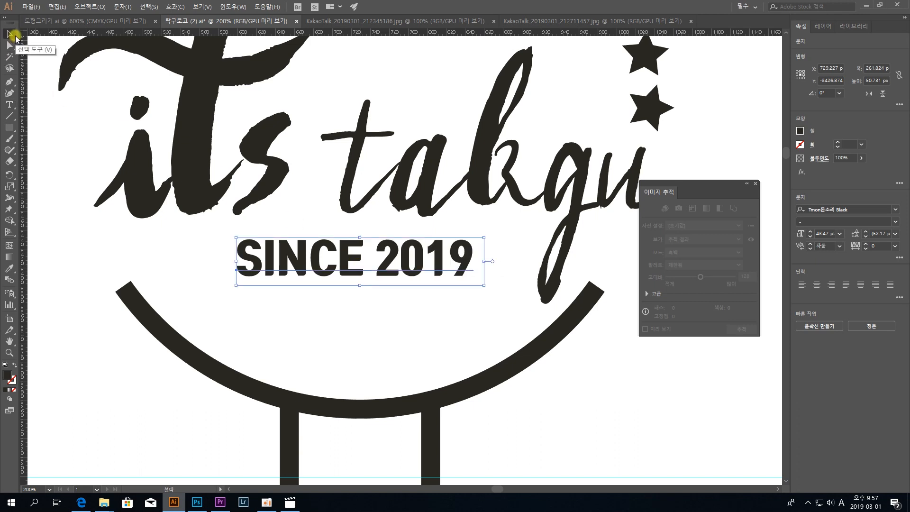
right_click(348, 260)
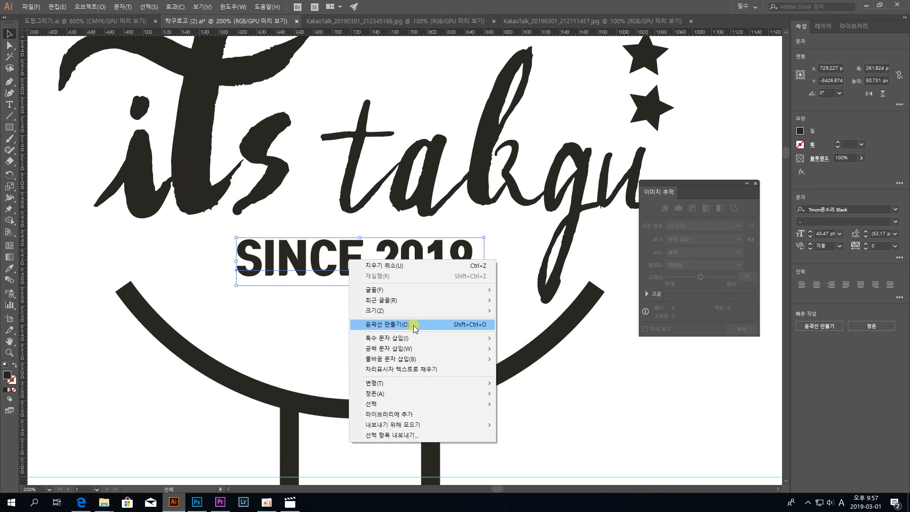
left_click(413, 325)
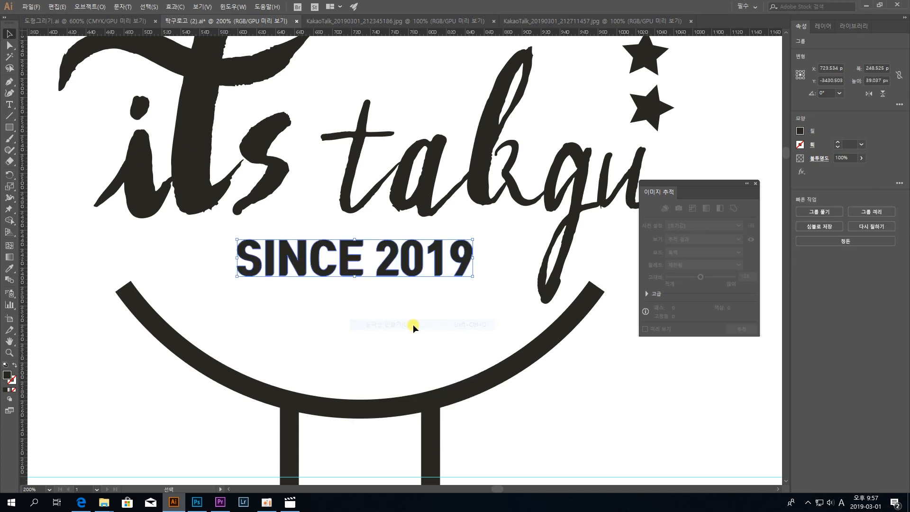
left_click(410, 315)
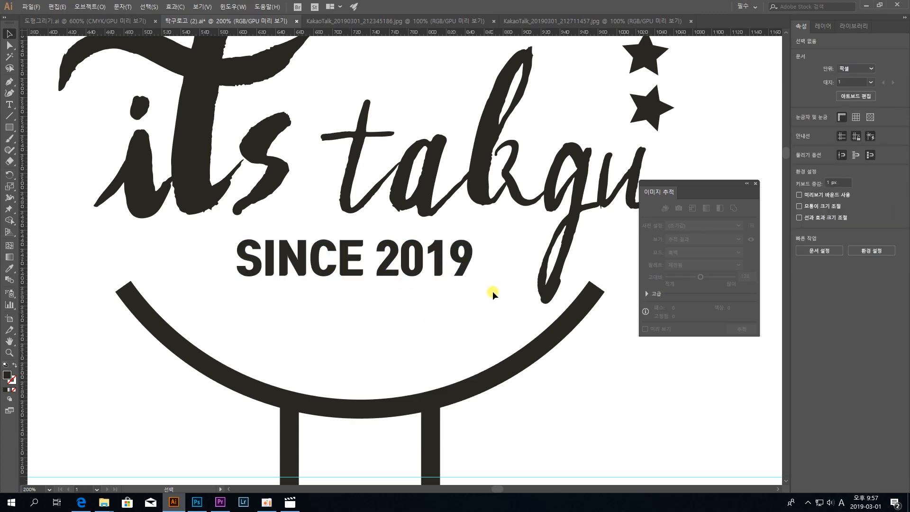
Select all parts of the logo, including the outlined SINCE 2019 text, and group them
left_click_drag(493, 291, 219, 232)
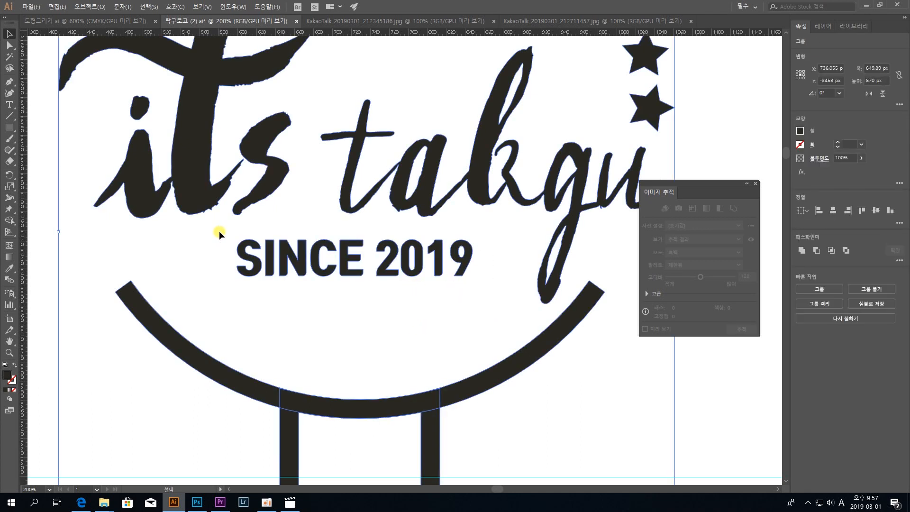
left_click(370, 286)
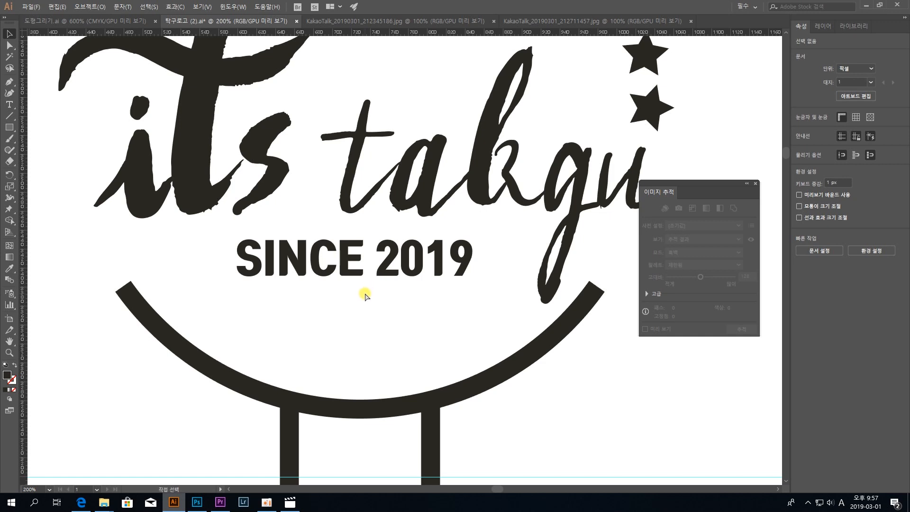
key("ctrl+1")
left_click_drag(414, 289, 375, 310)
left_click(400, 226)
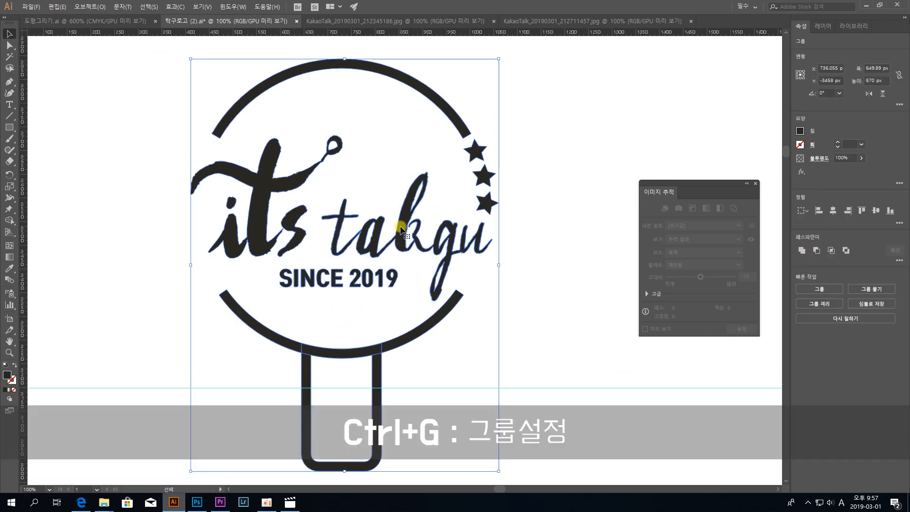
left_click_drag(527, 378, 147, 93)
key("ctrl+g")
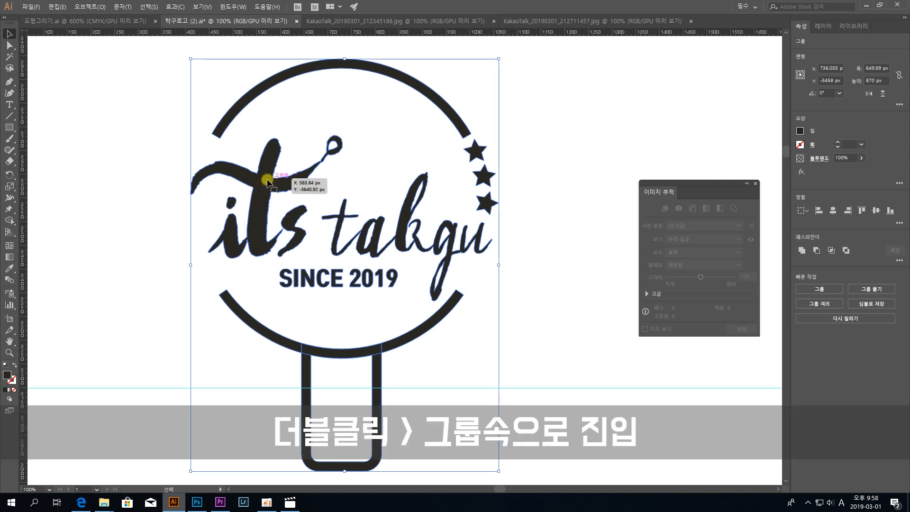
Enter the logo group, select all its same-coloured shapes with the Magic Wand, and try merging them with Pathfinder Unite
double_click(264, 182)
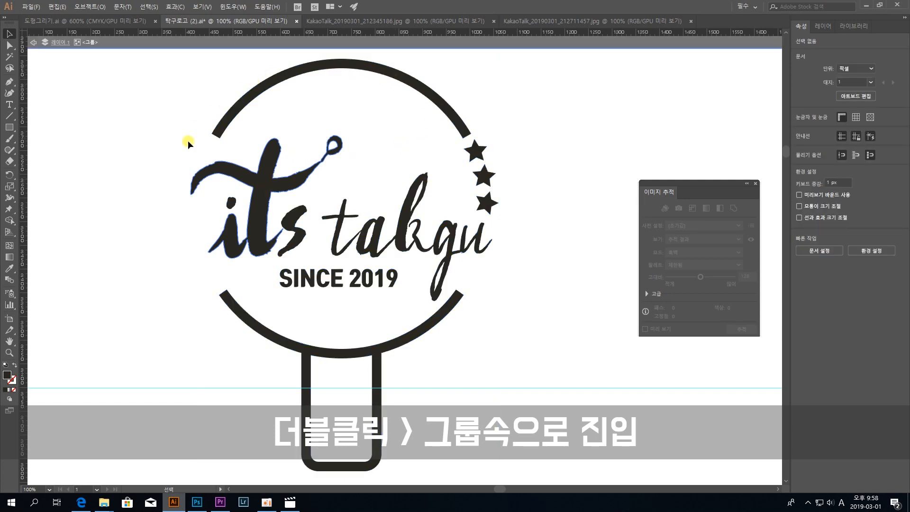
left_click(11, 57)
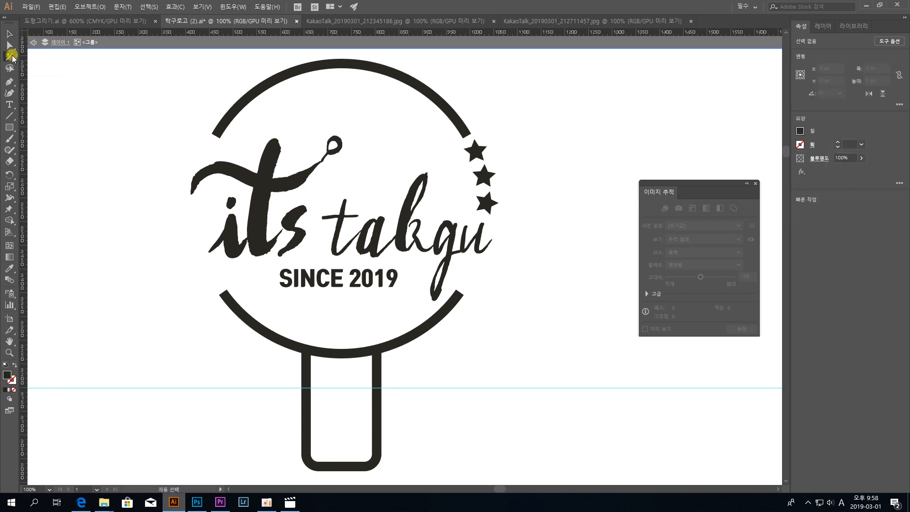
left_click(265, 180)
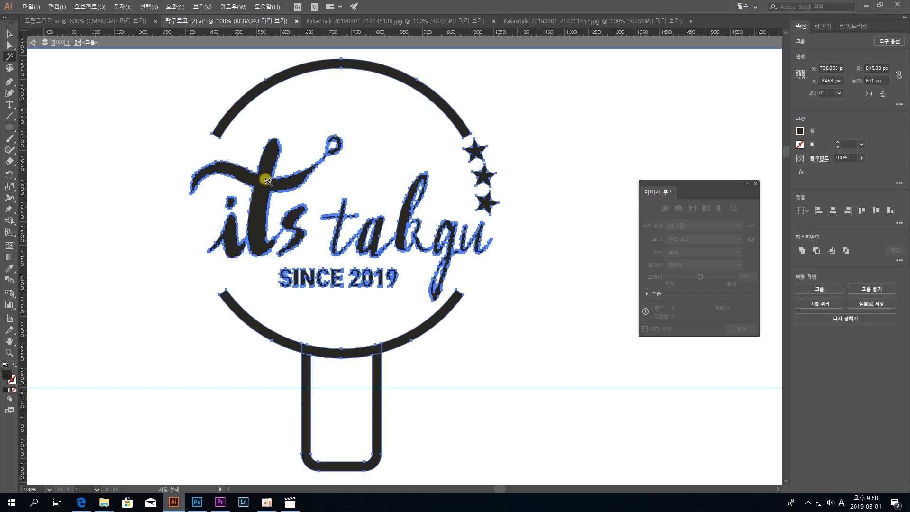
key("ctrl+plus")
key("ctrl+plus")
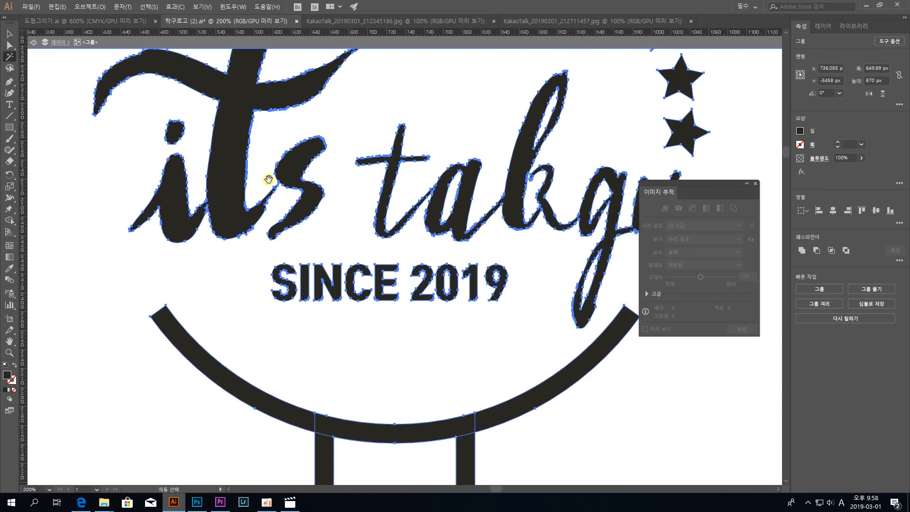
left_click_drag(420, 289, 396, 255)
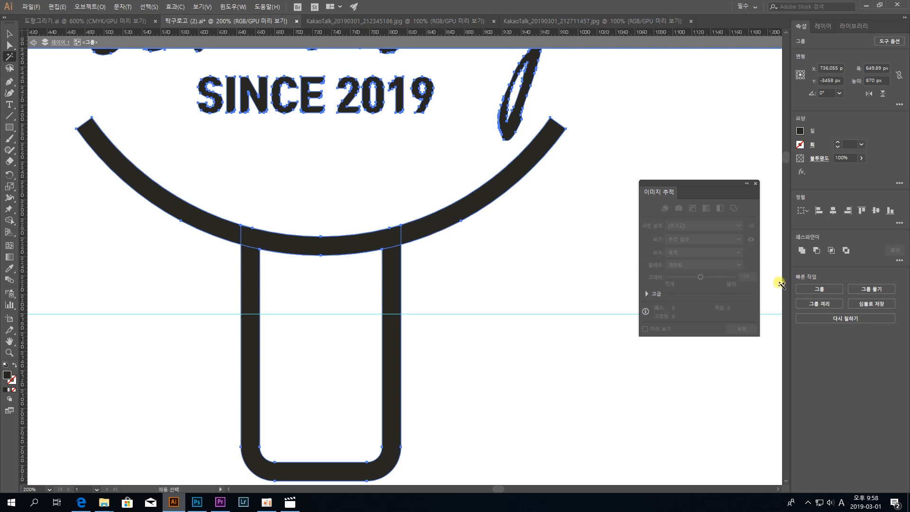
left_click(805, 250)
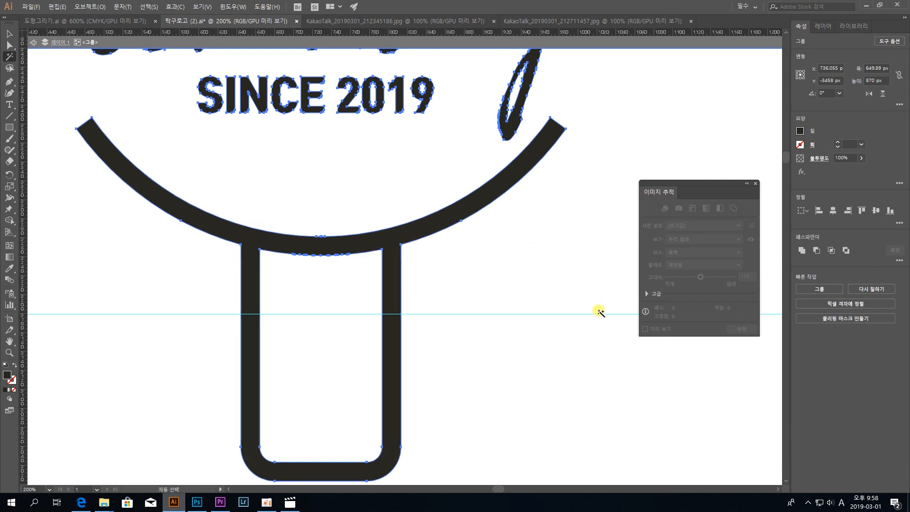
key("ctrl+1")
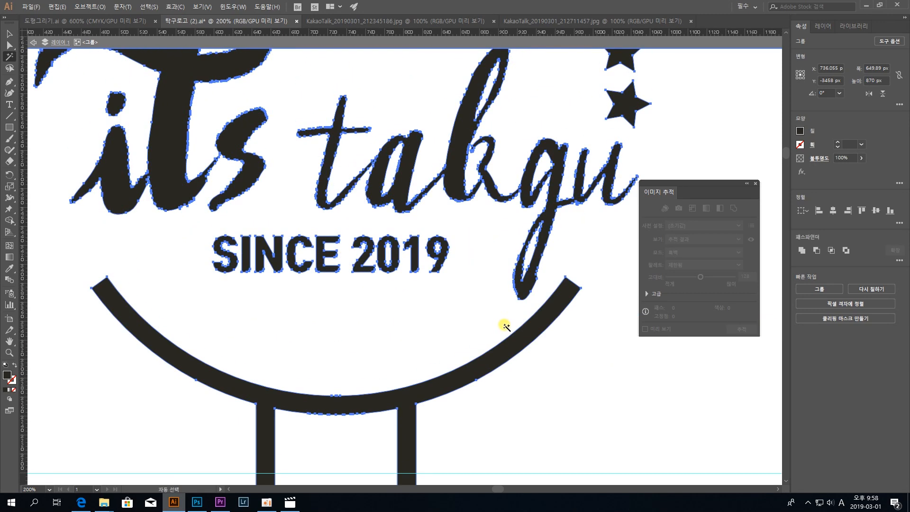
left_click(504, 323)
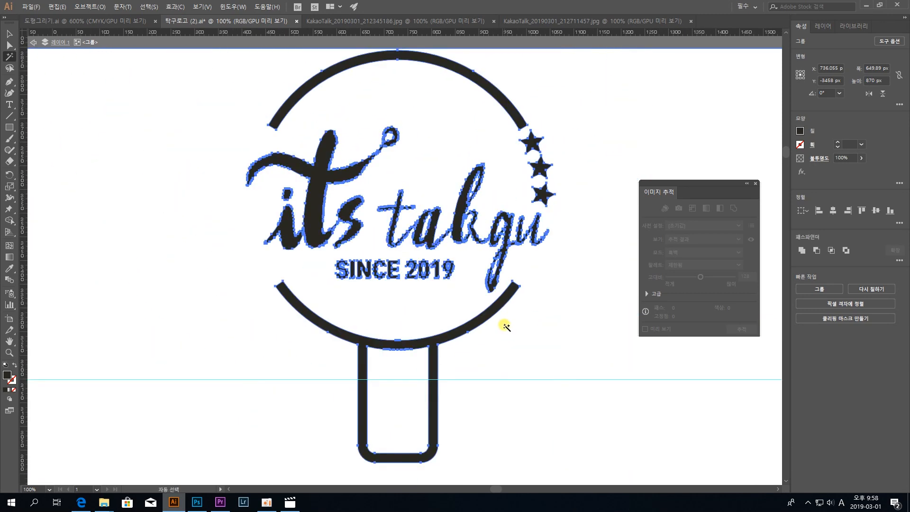
left_click_drag(493, 261, 450, 264)
Duplicate the whole logo about 787 px to the right at the same height, and clear the selection
left_click(10, 36)
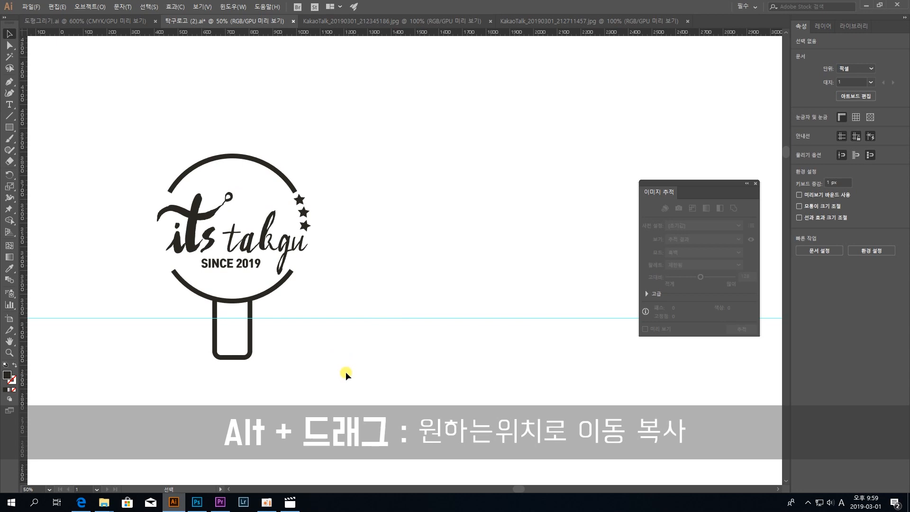
left_click_drag(346, 372, 148, 120)
left_click_drag(429, 300, 456, 357)
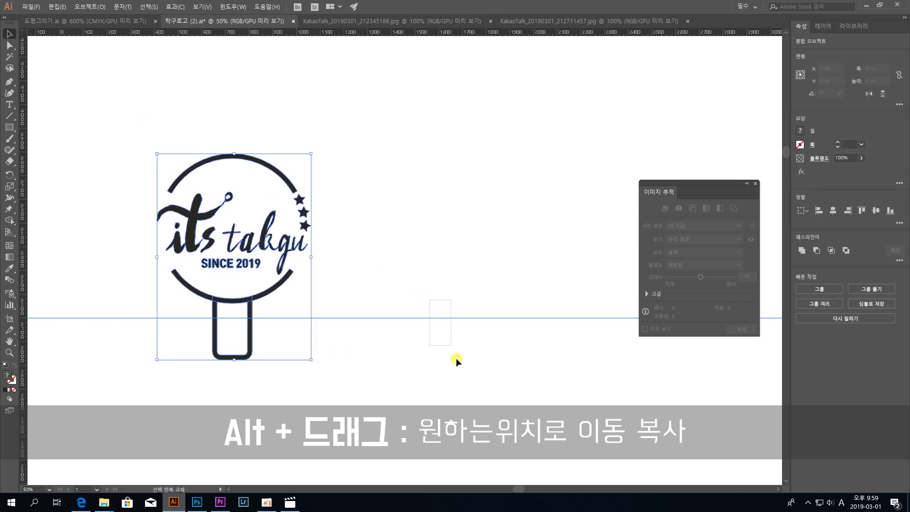
left_click_drag(284, 240, 466, 245)
left_click(521, 239)
key("ctrl+equal")
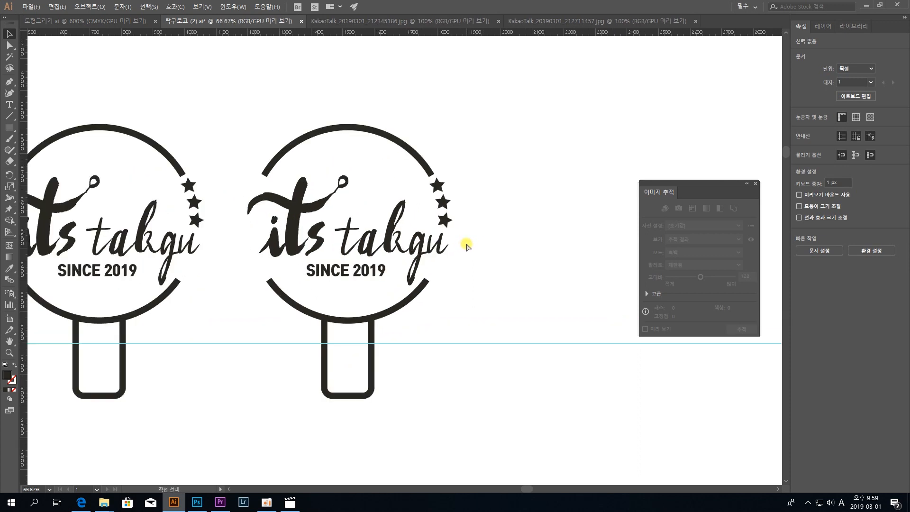
Inside the copy's lettering group, scale the word takgu down to about 289 px wide and place it close beside its
left_click_drag(433, 243, 434, 261)
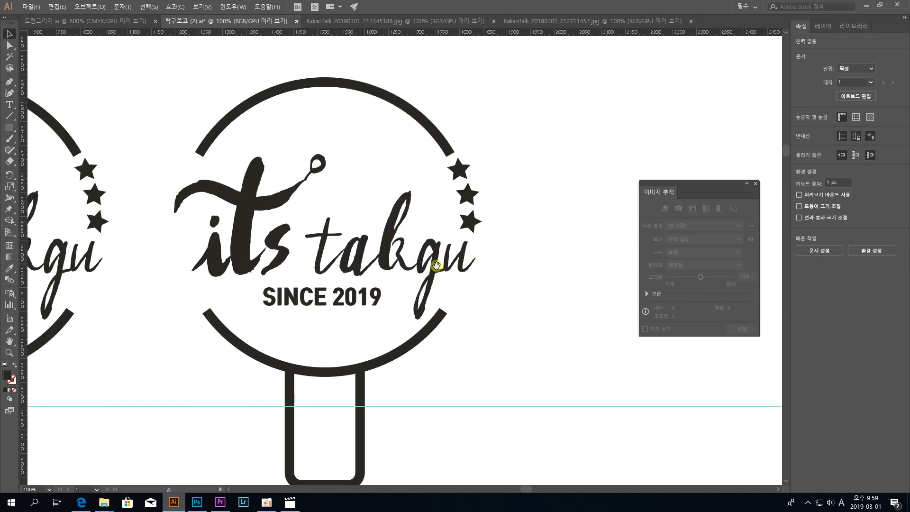
left_click(386, 238)
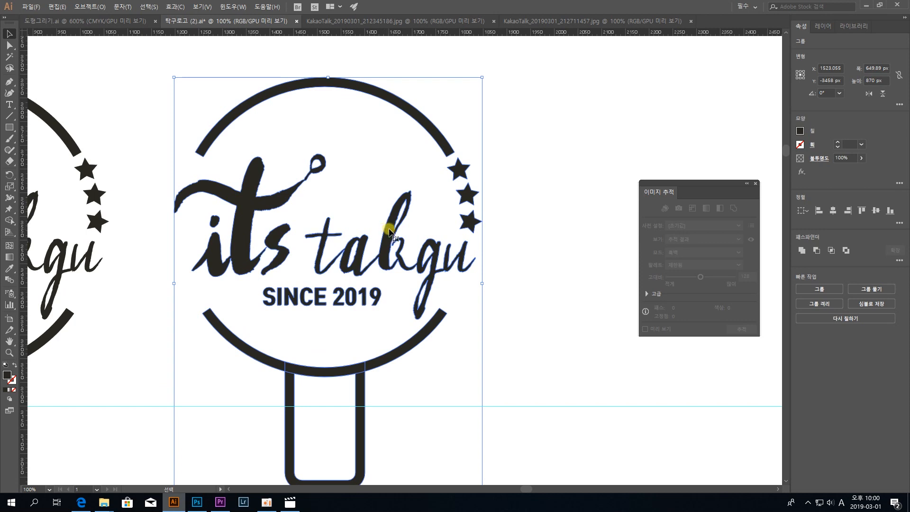
double_click(388, 232)
left_click(389, 233)
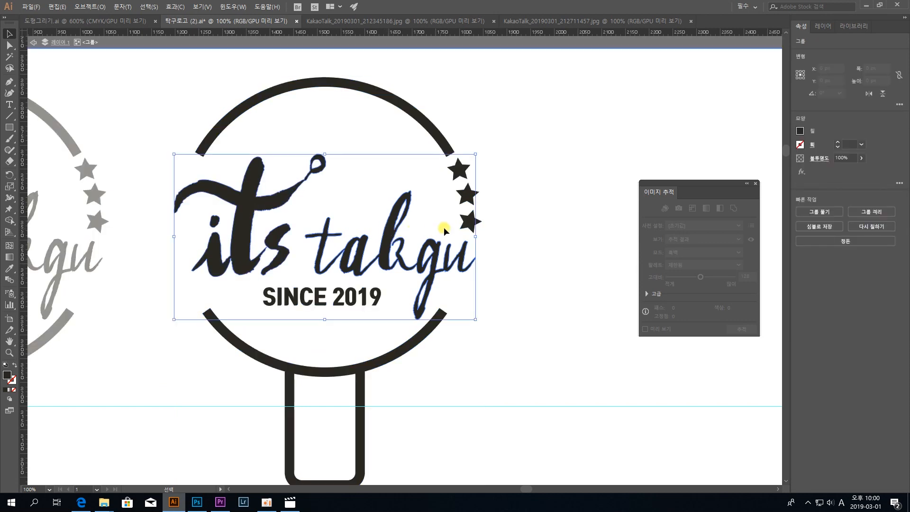
double_click(390, 237)
left_click(391, 237)
left_click_drag(477, 193, 458, 204)
left_click_drag(415, 258, 401, 251)
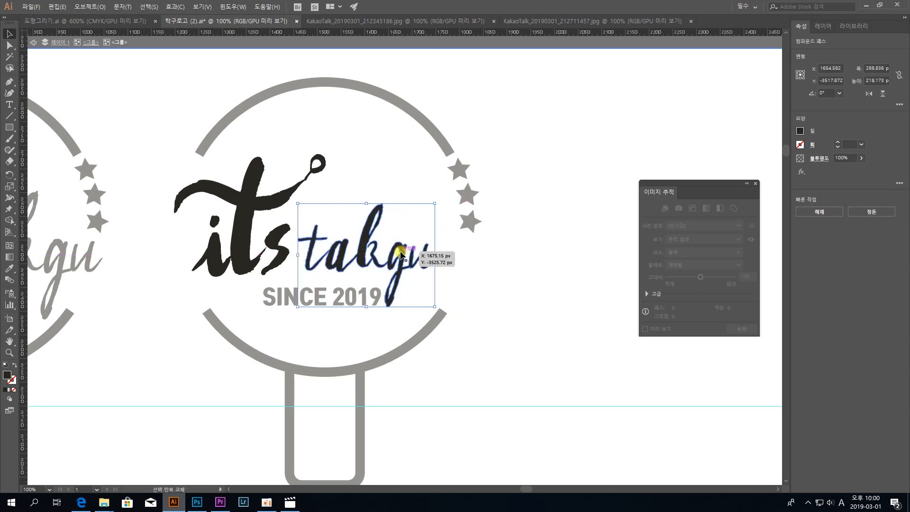
Enlarge the words its and takgu together to about 676 px wide, and shift them about 19 px to the right
left_click(197, 217)
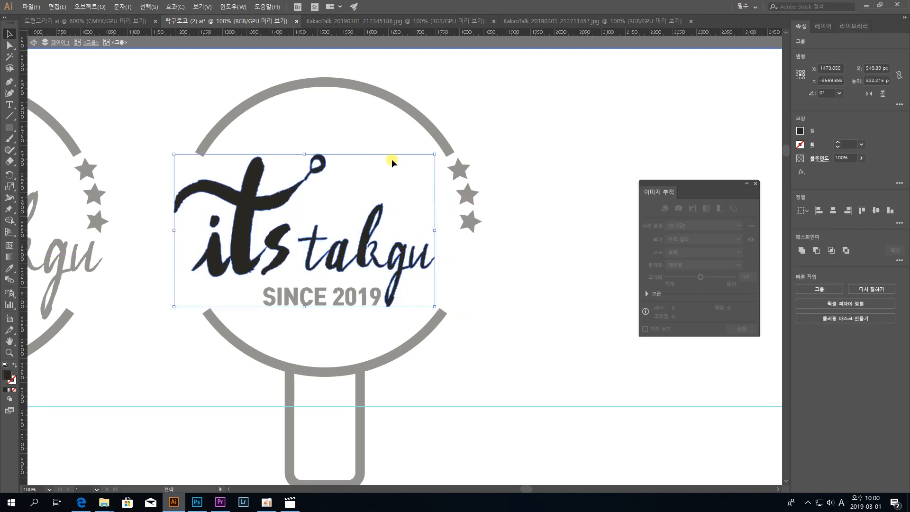
left_click_drag(435, 156, 468, 135)
left_click_drag(382, 237, 393, 236)
key("ctrl+z")
key("ctrl+z")
left_click_drag(271, 197, 280, 198)
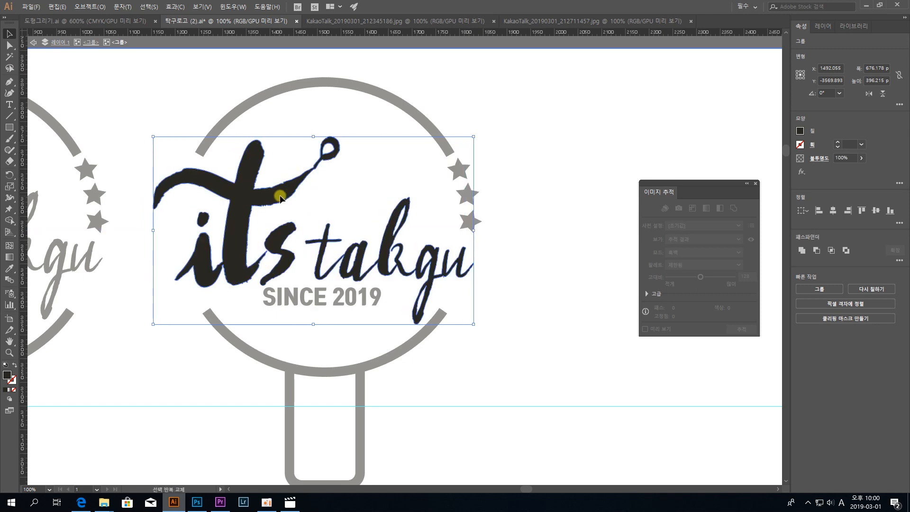
Move the copy's SINCE 2019 text down about 20 px, away from the enlarged lettering, and leave the group
double_click(348, 325)
left_click(350, 298)
double_click(351, 300)
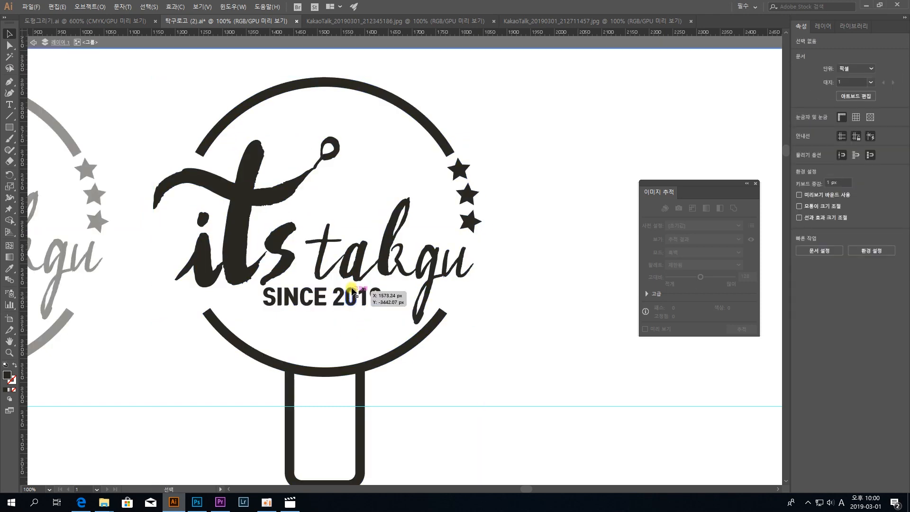
left_click_drag(351, 300, 351, 304)
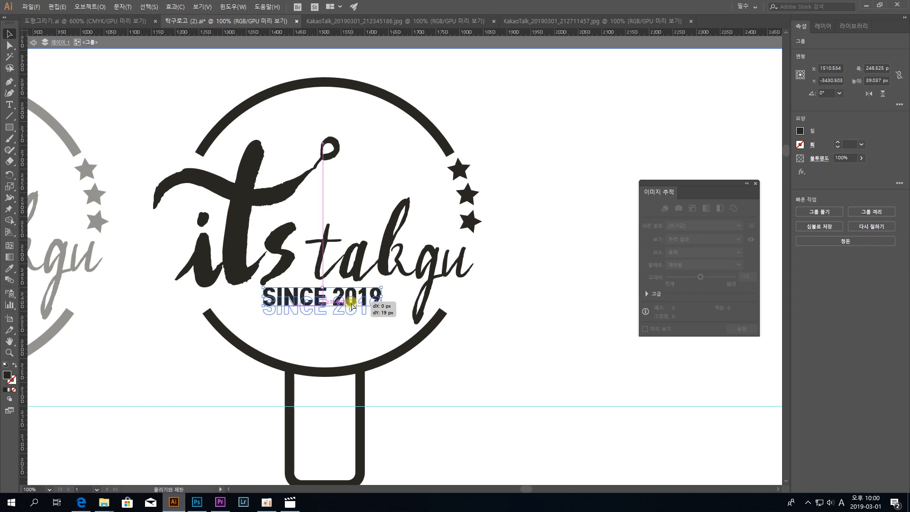
left_click(546, 300)
double_click(505, 300)
Duplicate the modified logo 840 px to the right at the same height
left_click_drag(511, 280, 283, 283)
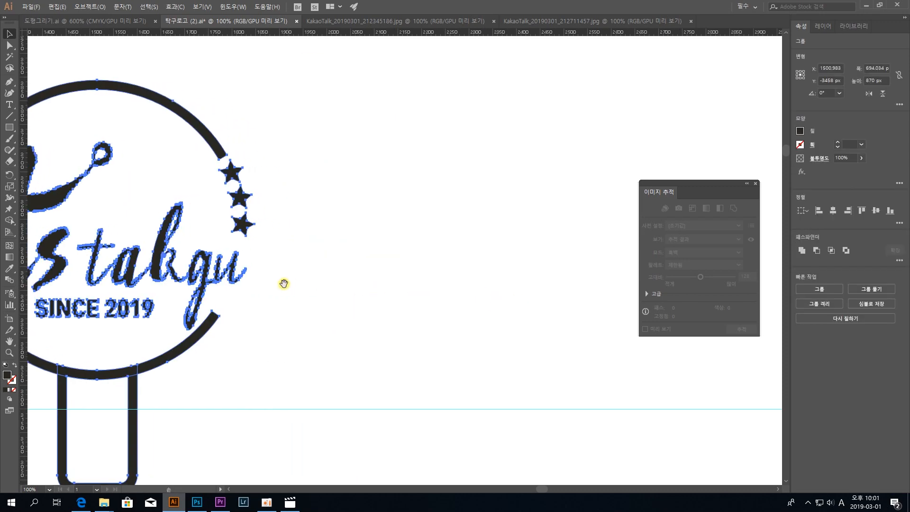
left_click_drag(148, 240, 369, 232)
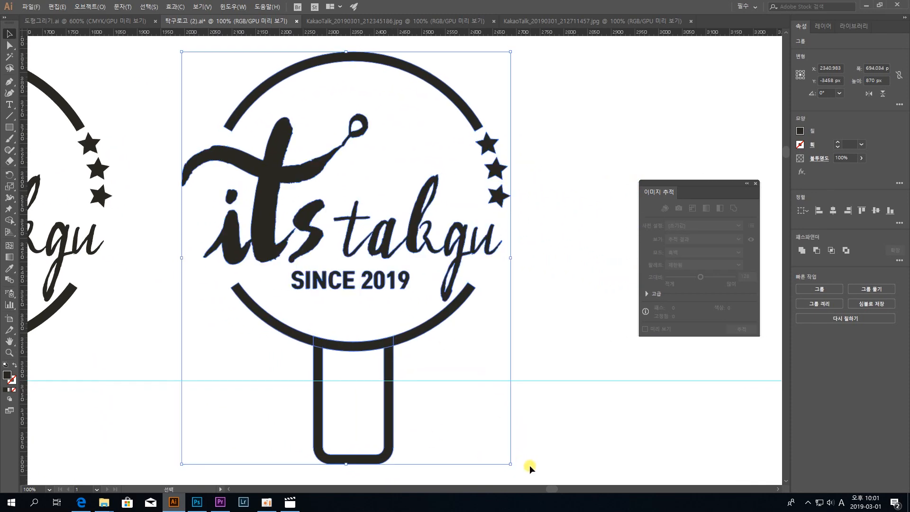
Rotate the newest logo copy counterclockwise so that its handle slants down to the right, and deselect it
left_click_drag(516, 465, 596, 385)
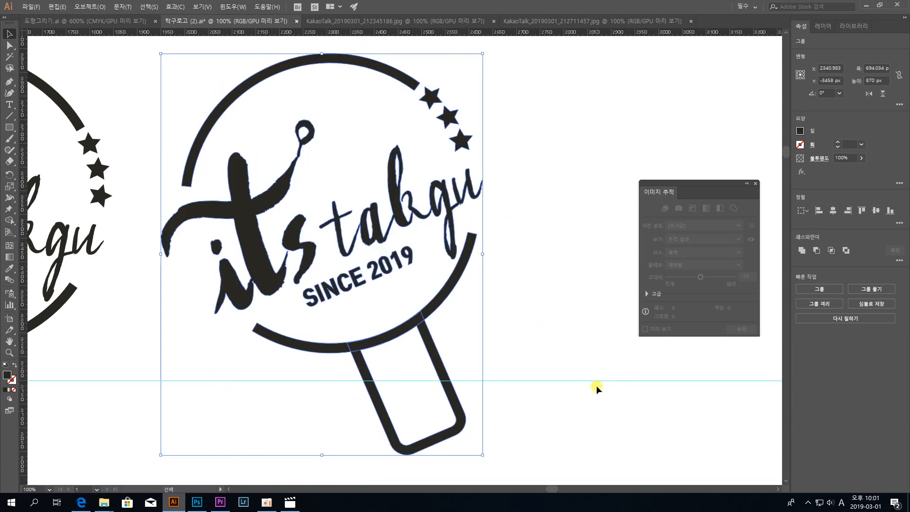
left_click(578, 345)
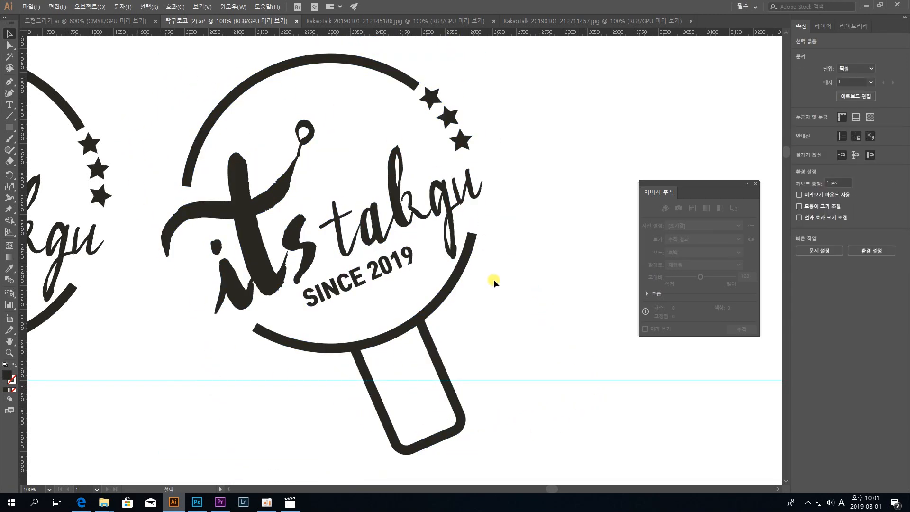
Draw a rectangle about 1430 px wide and 1072 px high in the empty area right of the tilted logo
key("ctrl+minus")
key("ctrl+minus")
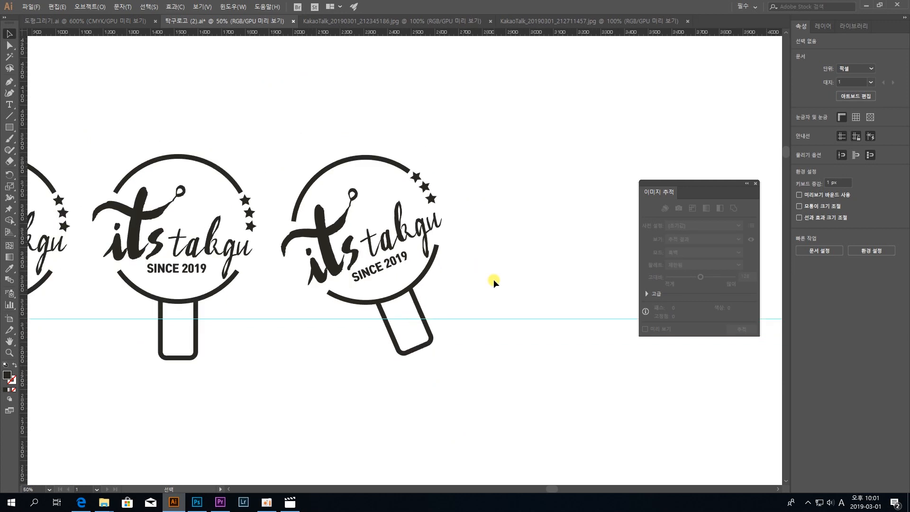
key("space")
left_click_drag(324, 103, 104, 115)
left_click(11, 128)
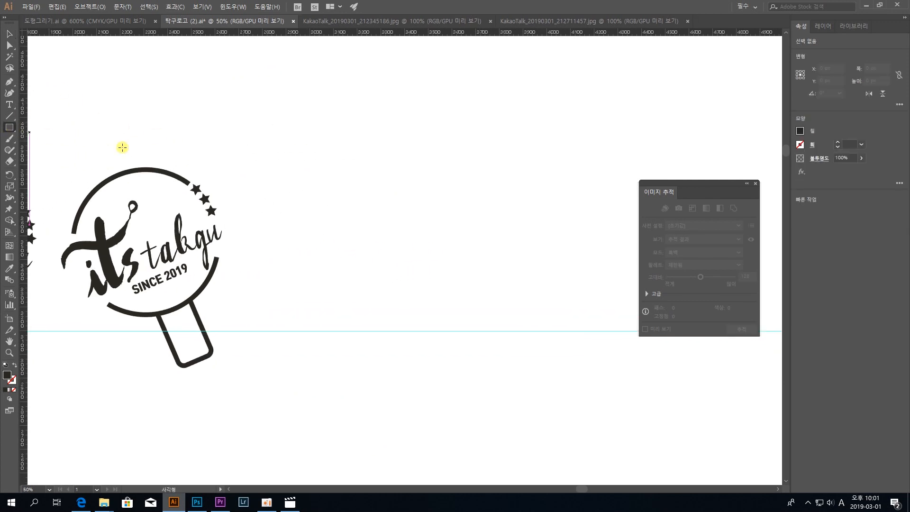
left_click_drag(285, 130, 624, 384)
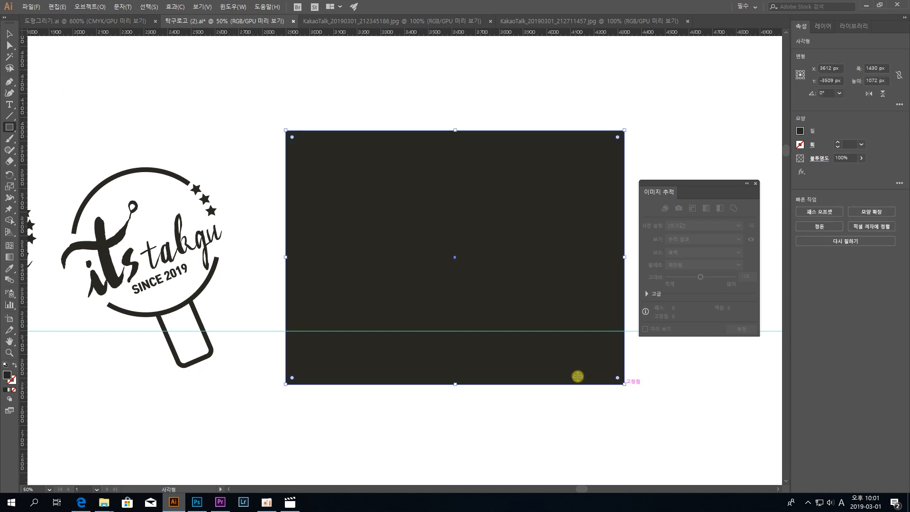
Fill the rectangle with the blue color #3A98CC
double_click(6, 375)
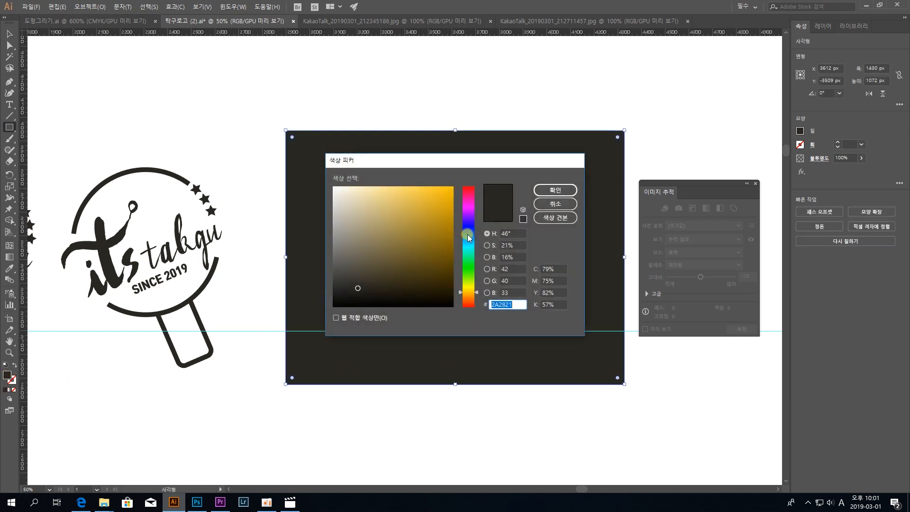
left_click_drag(467, 234, 421, 210)
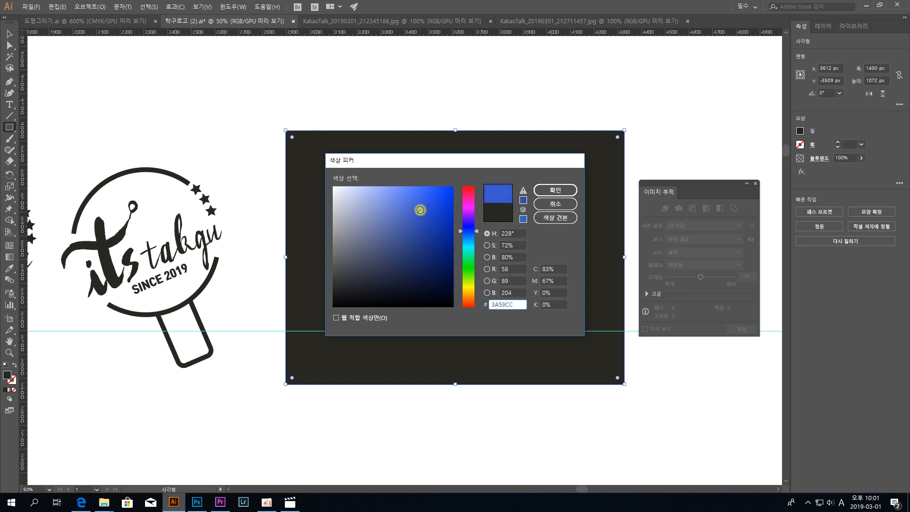
left_click_drag(469, 237, 468, 241)
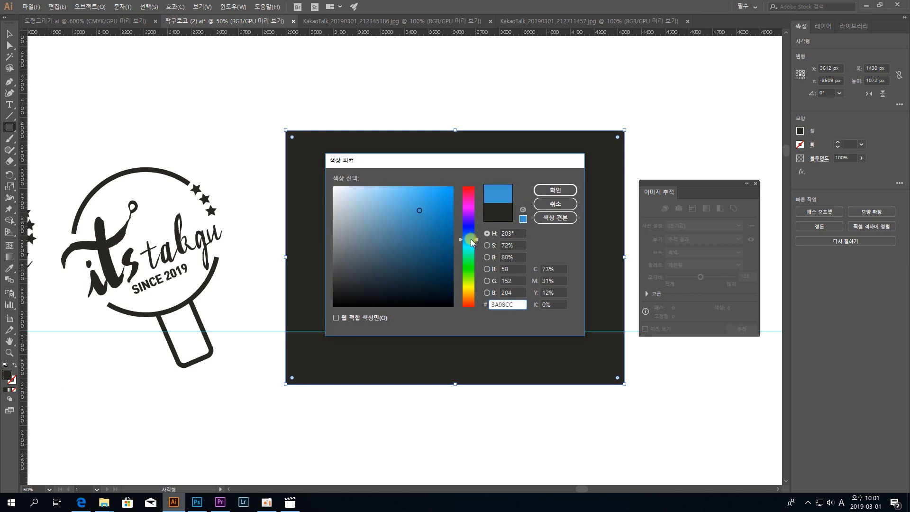
left_click(567, 192)
left_click(9, 34)
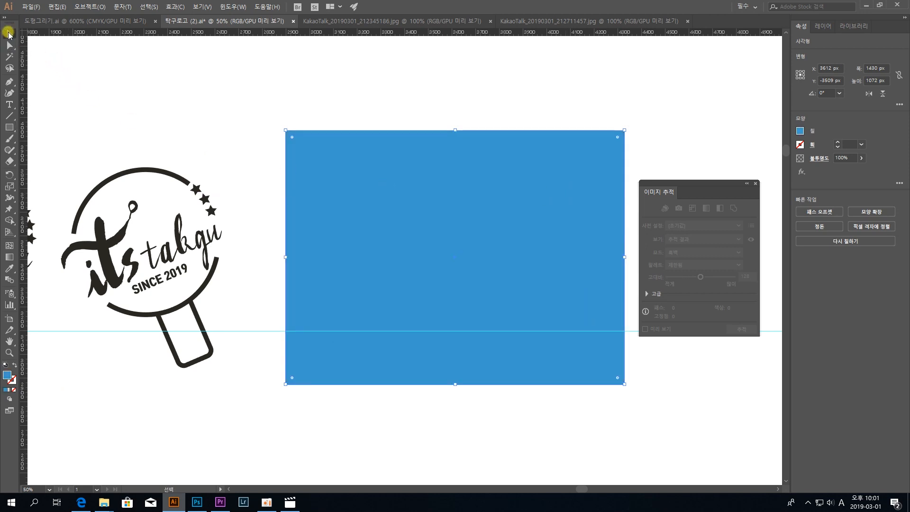
Duplicate the tilted logo about 1236 px to the right onto the blue rectangle and fill the copy with white #FFFFFF
left_click(188, 183)
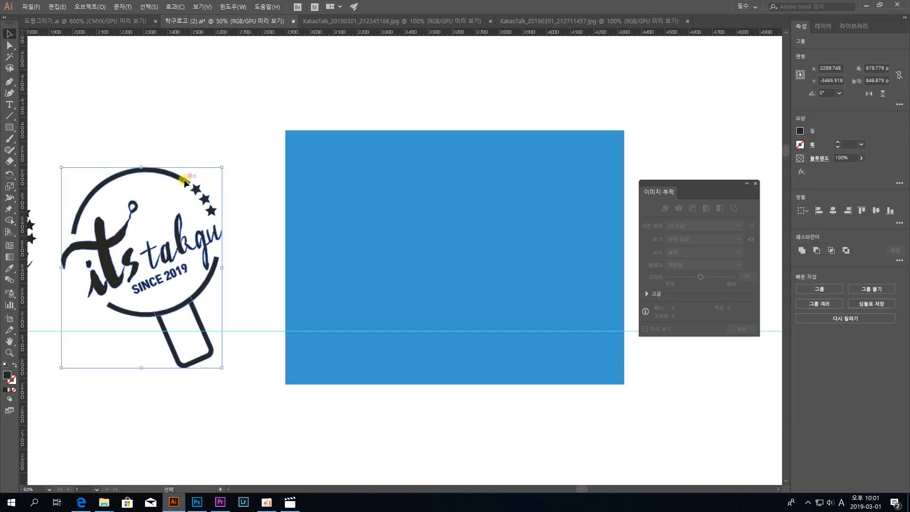
left_click_drag(185, 183, 479, 179)
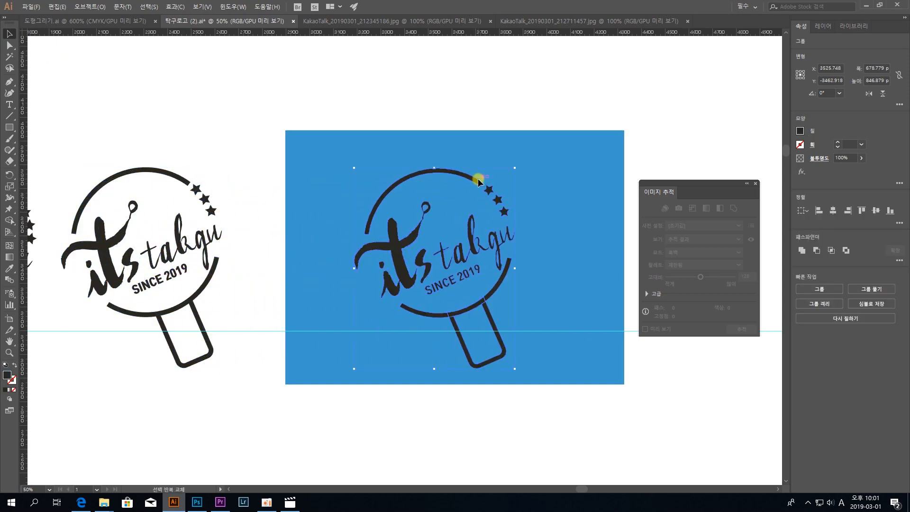
double_click(9, 374)
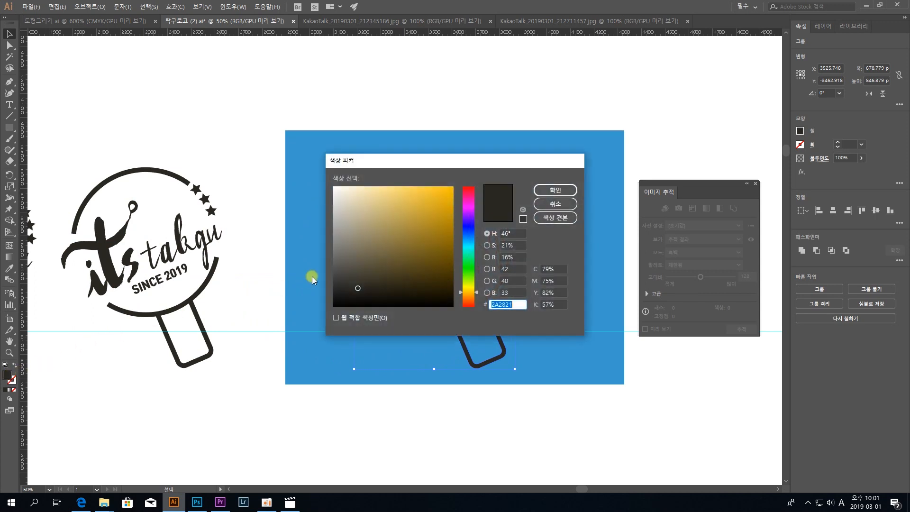
left_click_drag(357, 287, 318, 171)
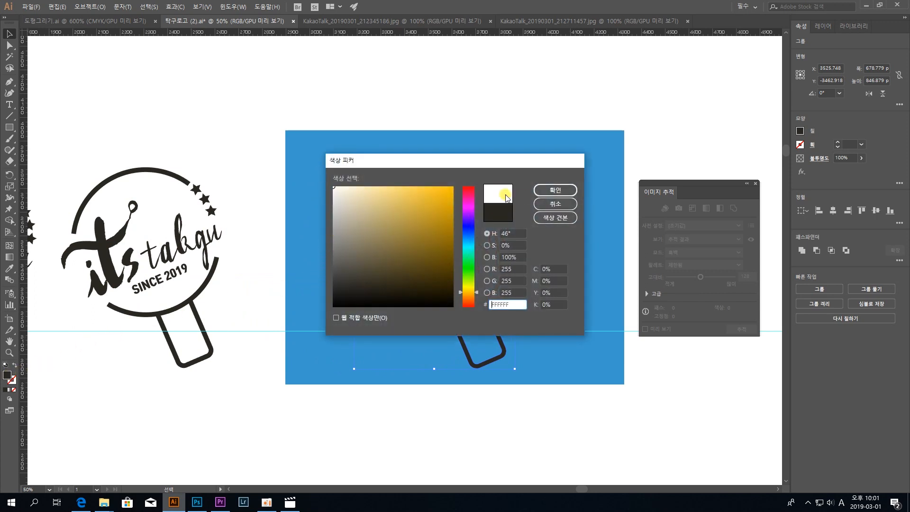
left_click(555, 190)
left_click(524, 109)
left_click_drag(546, 177, 477, 179)
key("ctrl+equal")
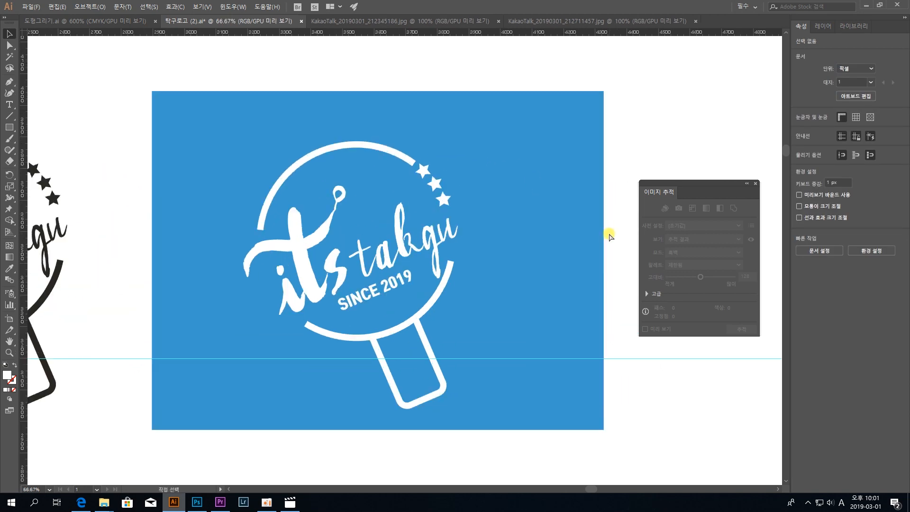